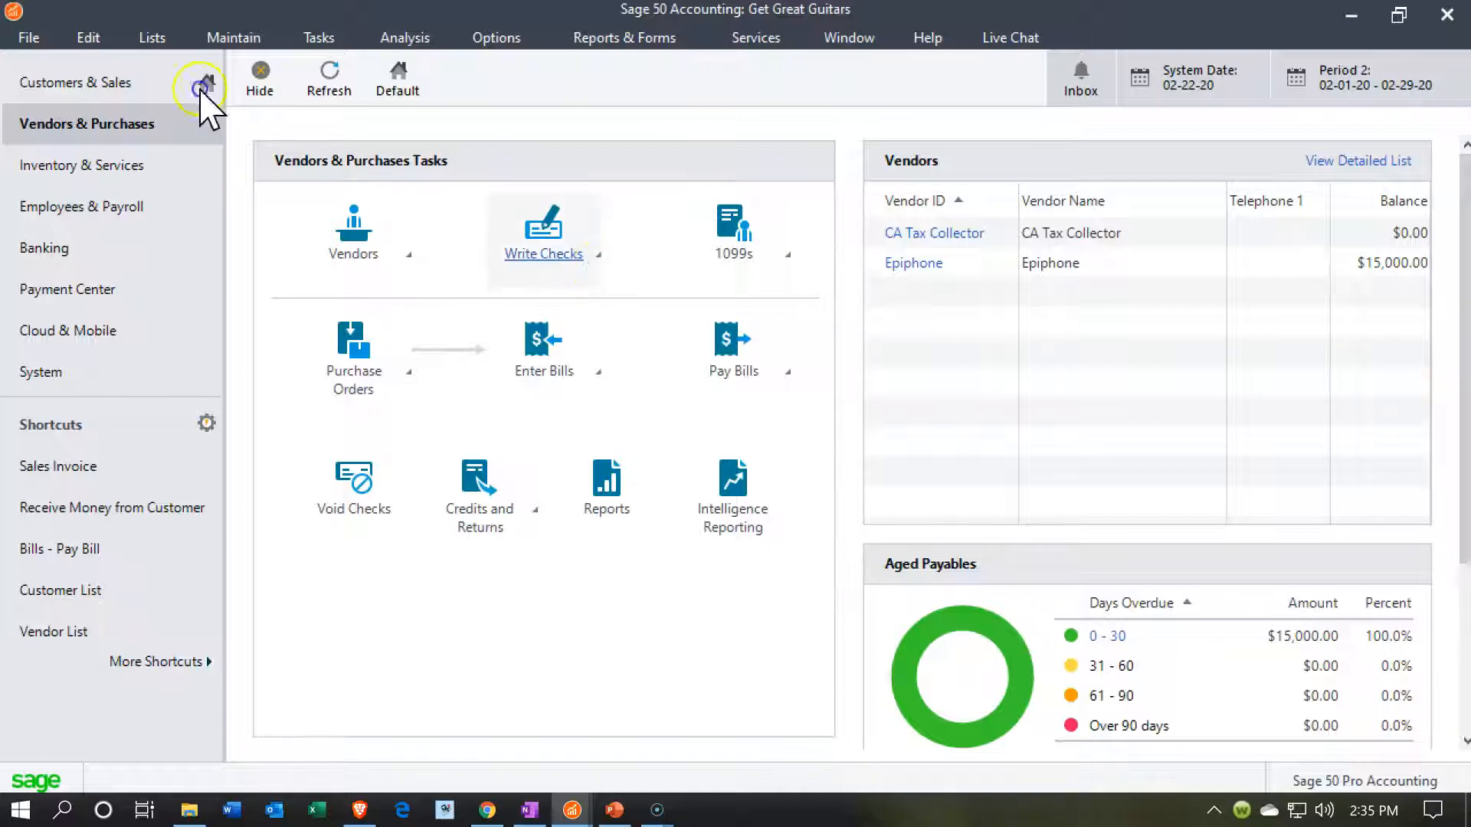
{"action": "left_click", "coordinate": [598, 263]}
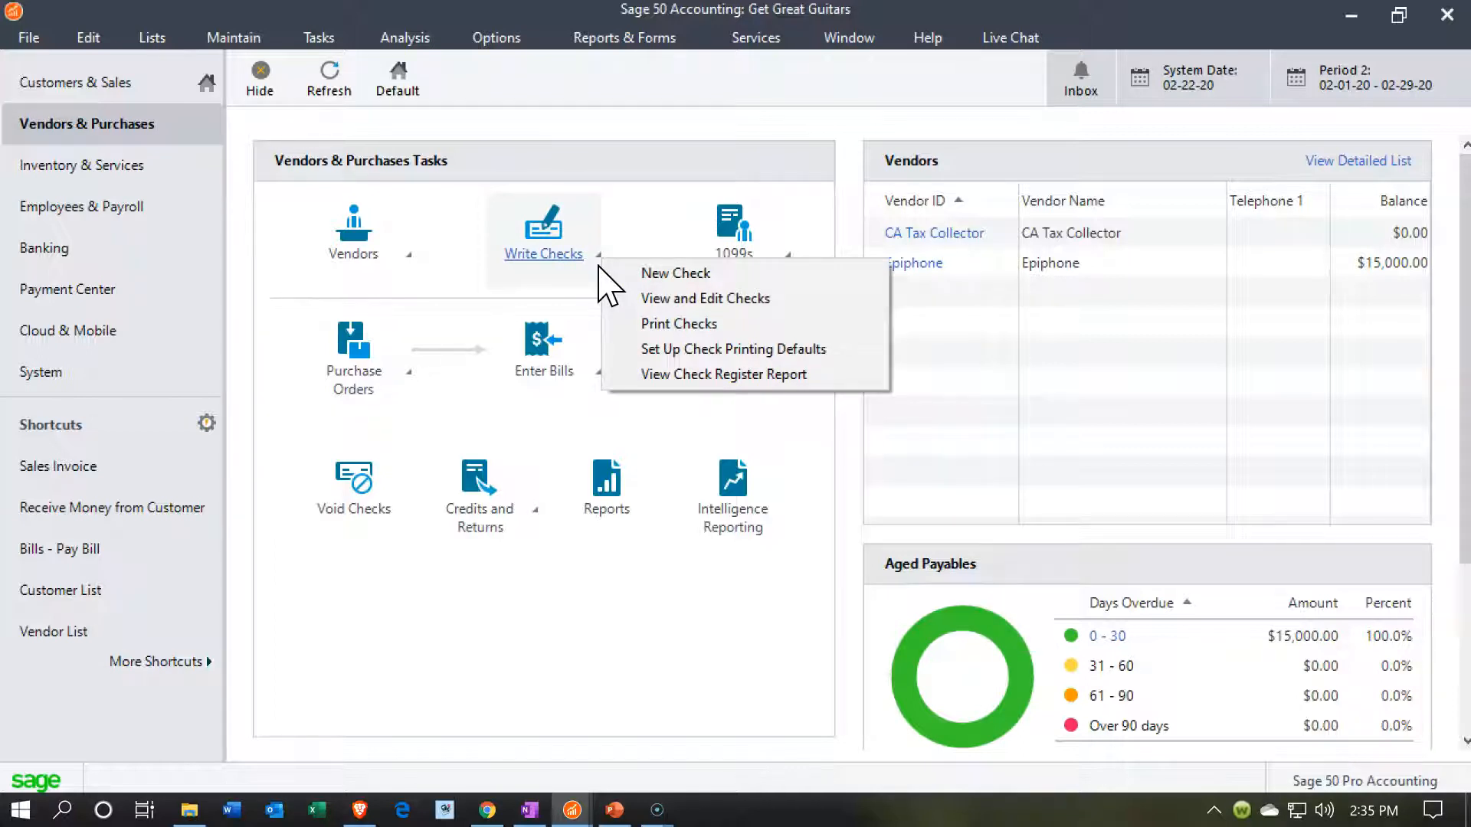
{"action": "left_click", "coordinate": [453, 705]}
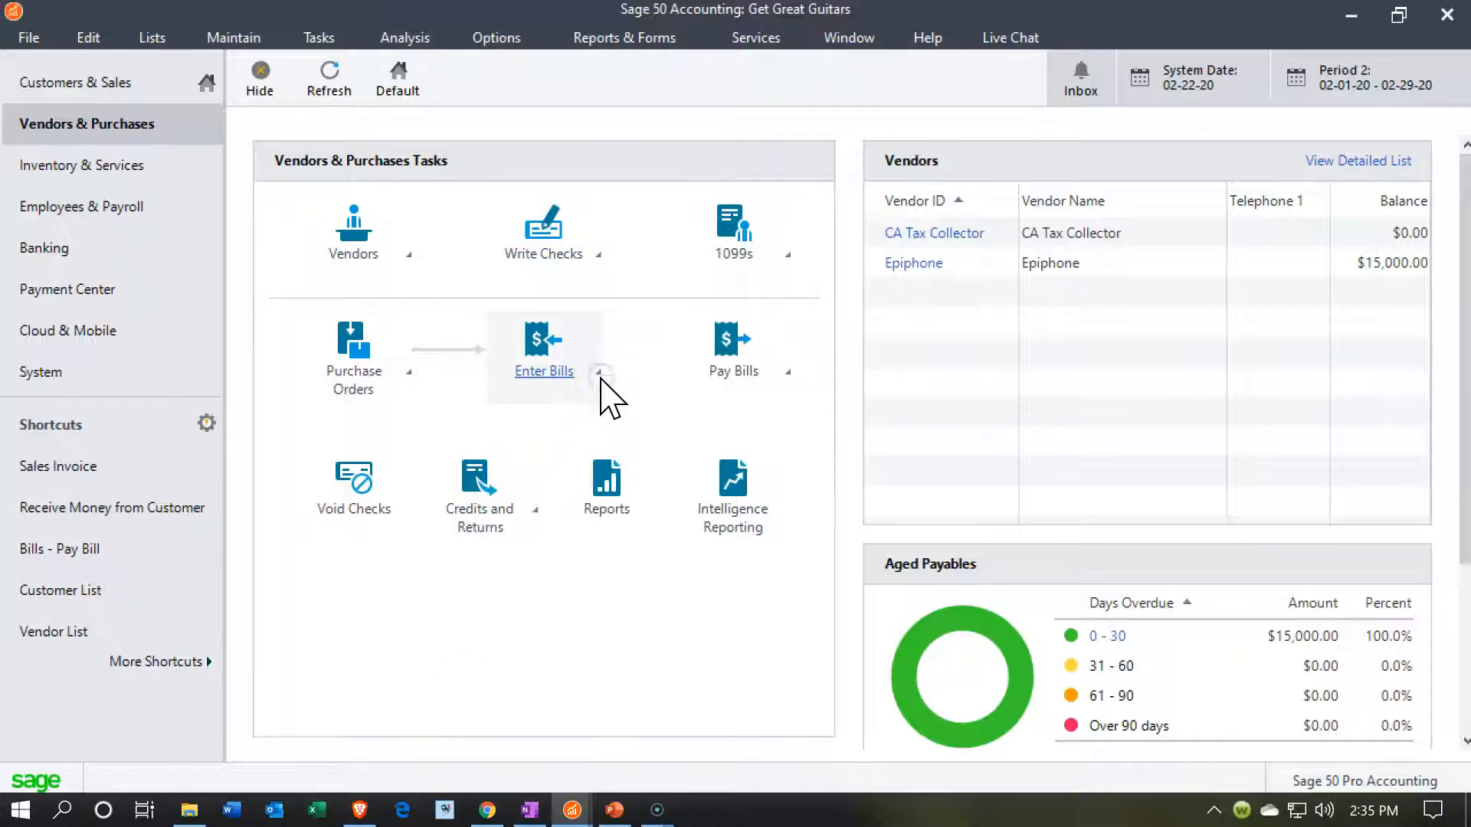
{"action": "left_click", "coordinate": [599, 373]}
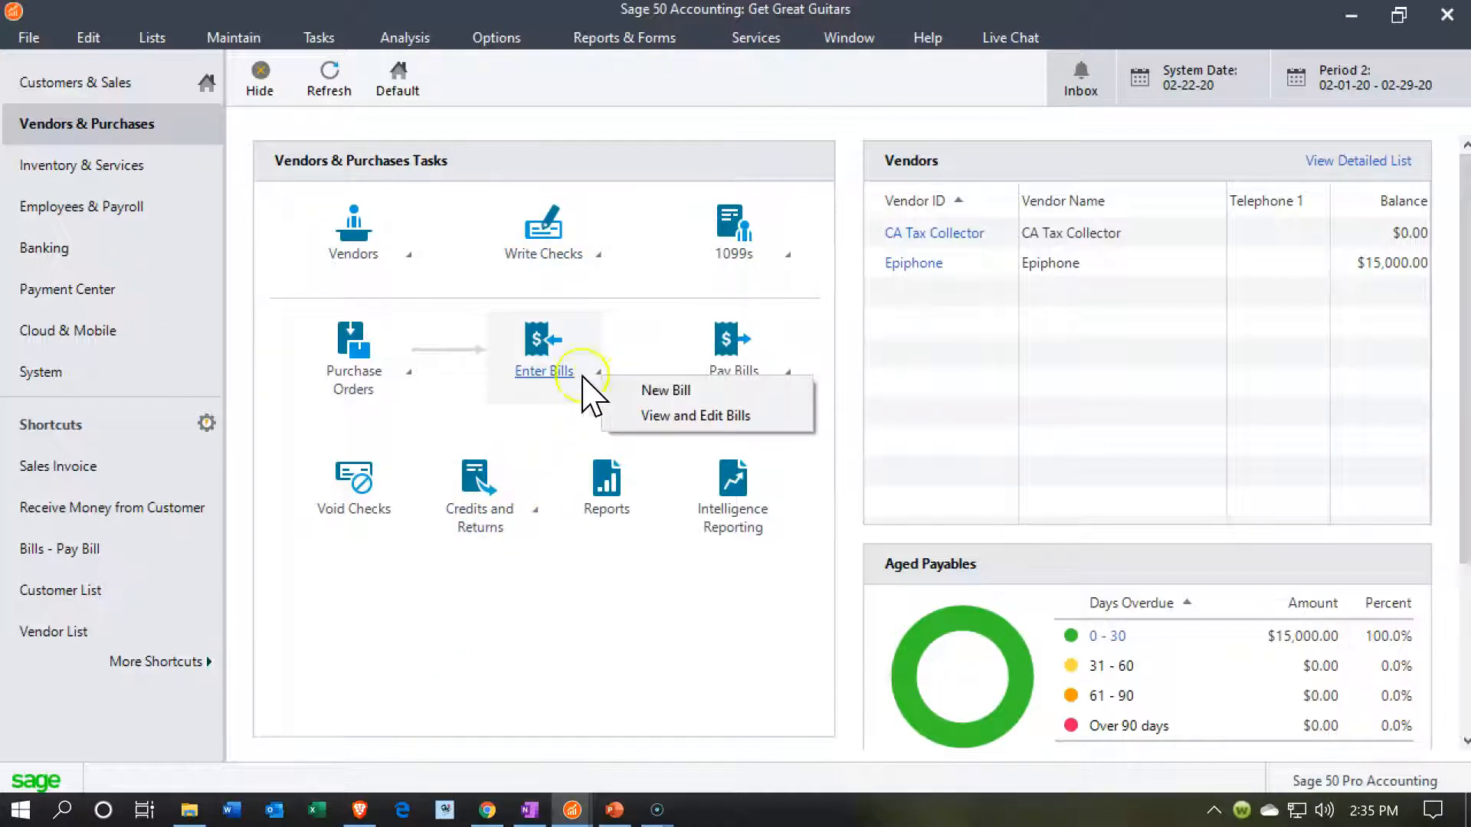
{"action": "left_click", "coordinate": [524, 599]}
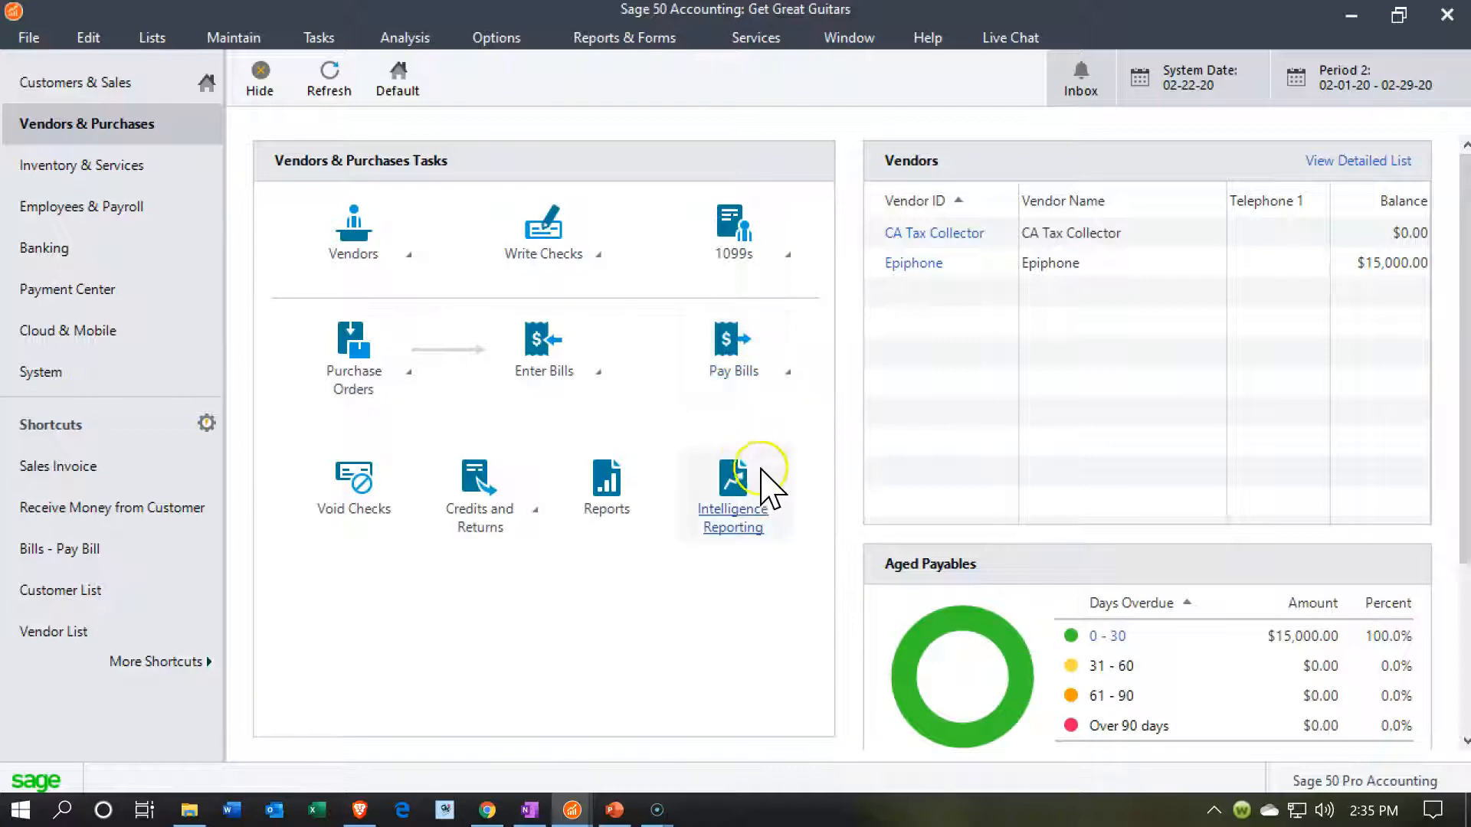
- Open the Account Register from the banking tasks and switch its cash account to checking account 1020
{"action": "left_click", "coordinate": [75, 249]}
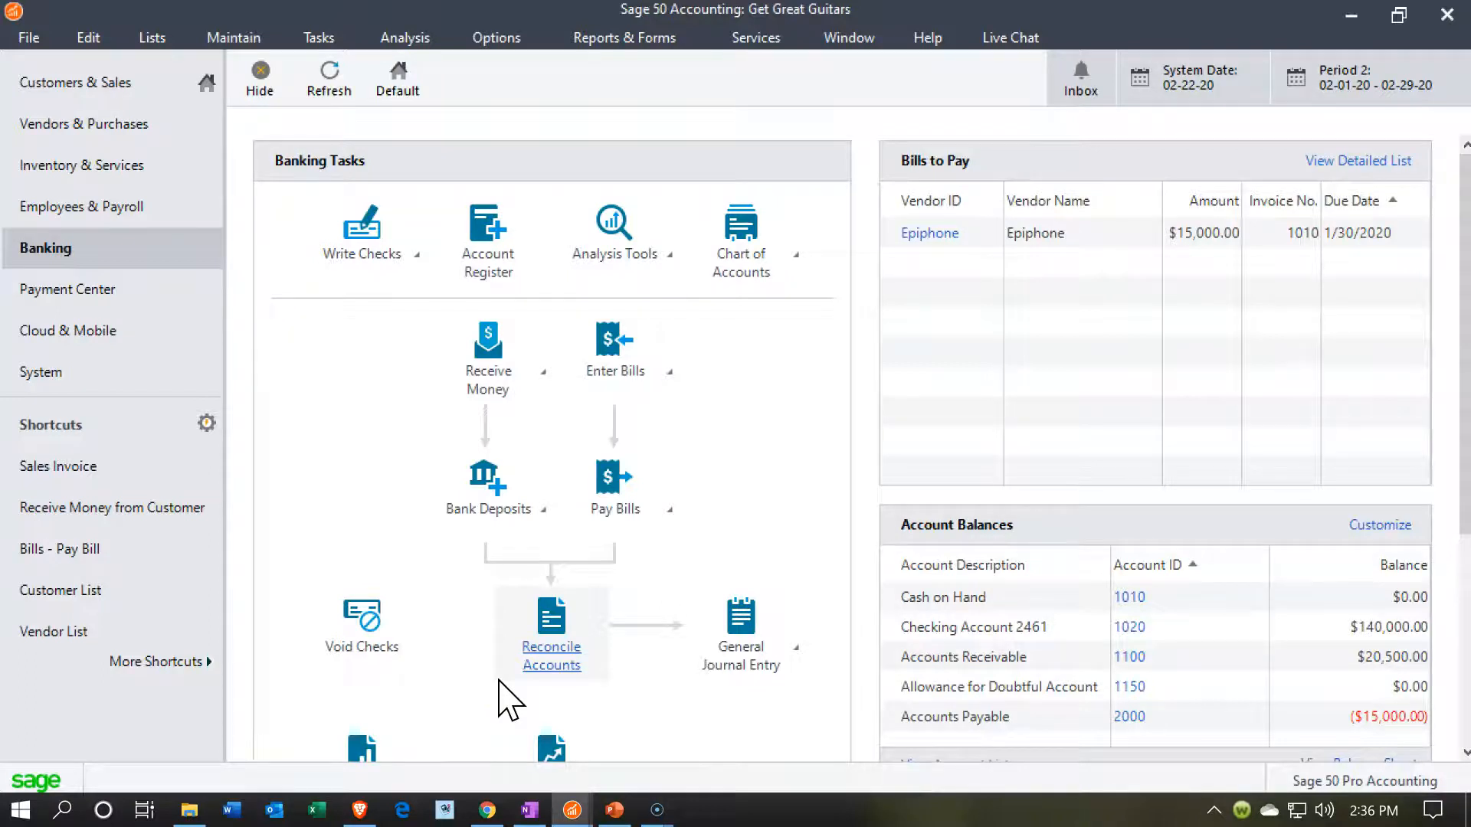
{"action": "left_click", "coordinate": [416, 276]}
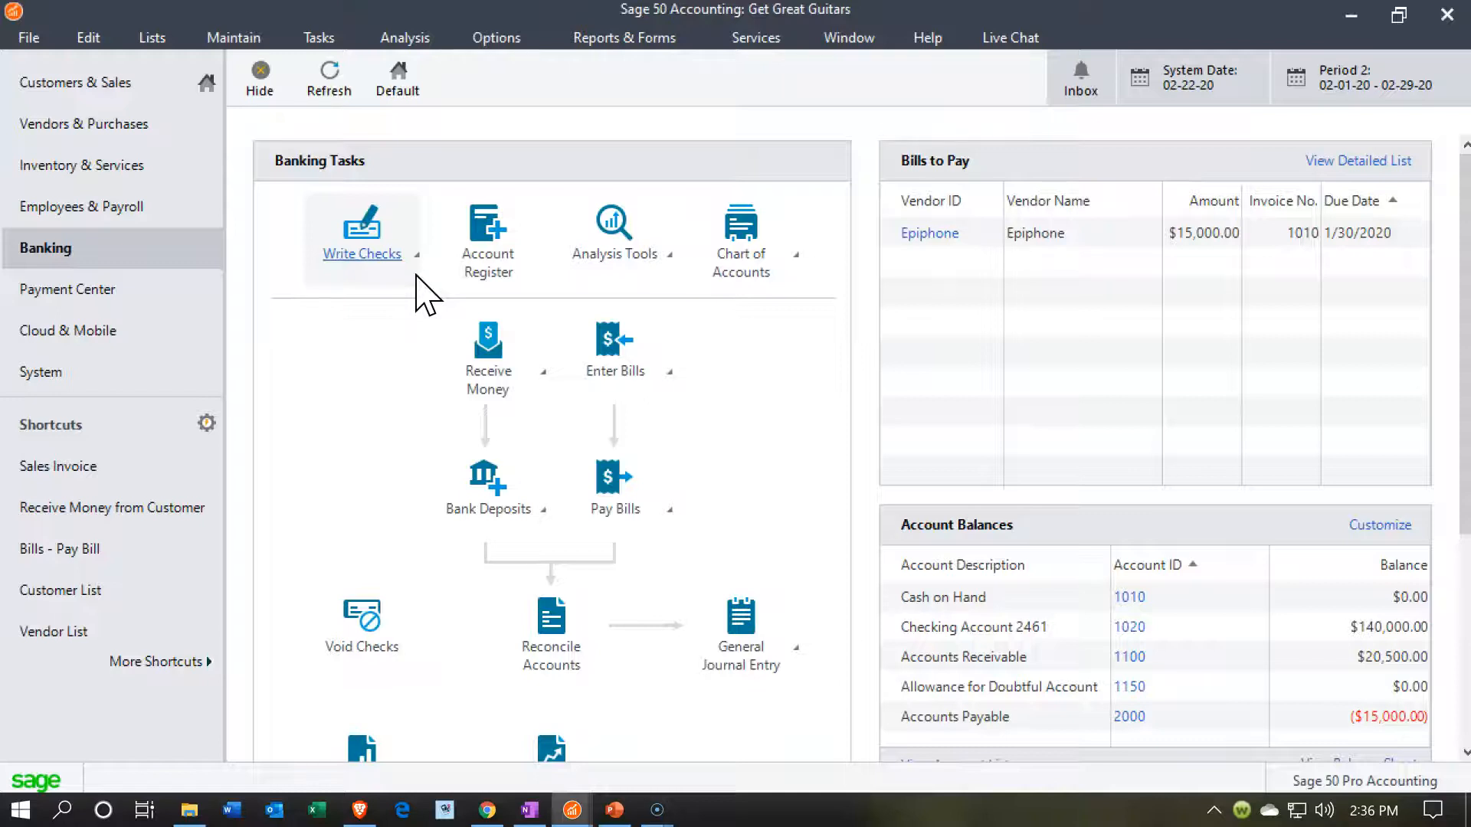
{"action": "left_click", "coordinate": [464, 282]}
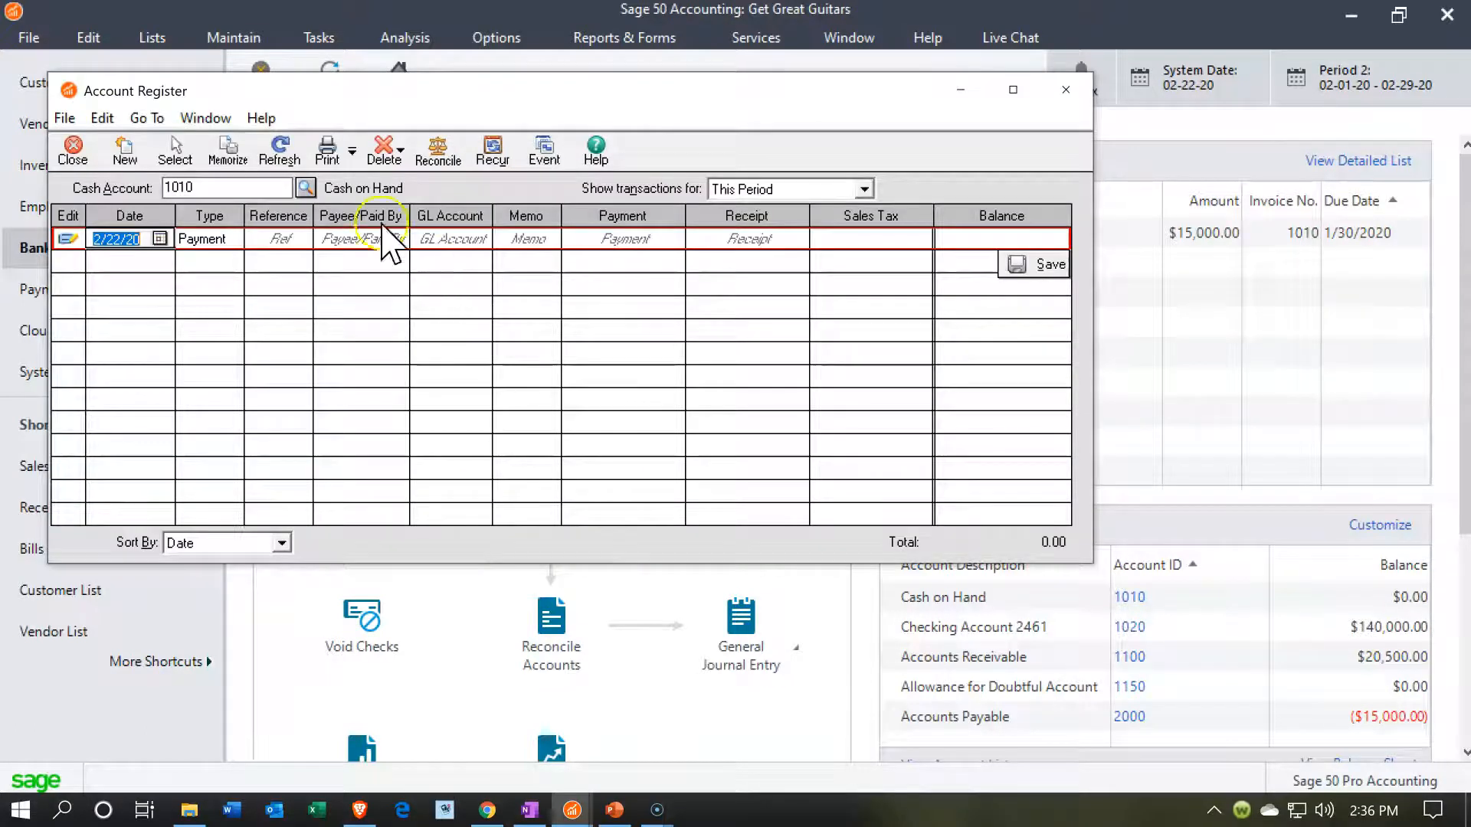
{"action": "left_click", "coordinate": [306, 188]}
{"action": "double_click", "coordinate": [277, 223]}
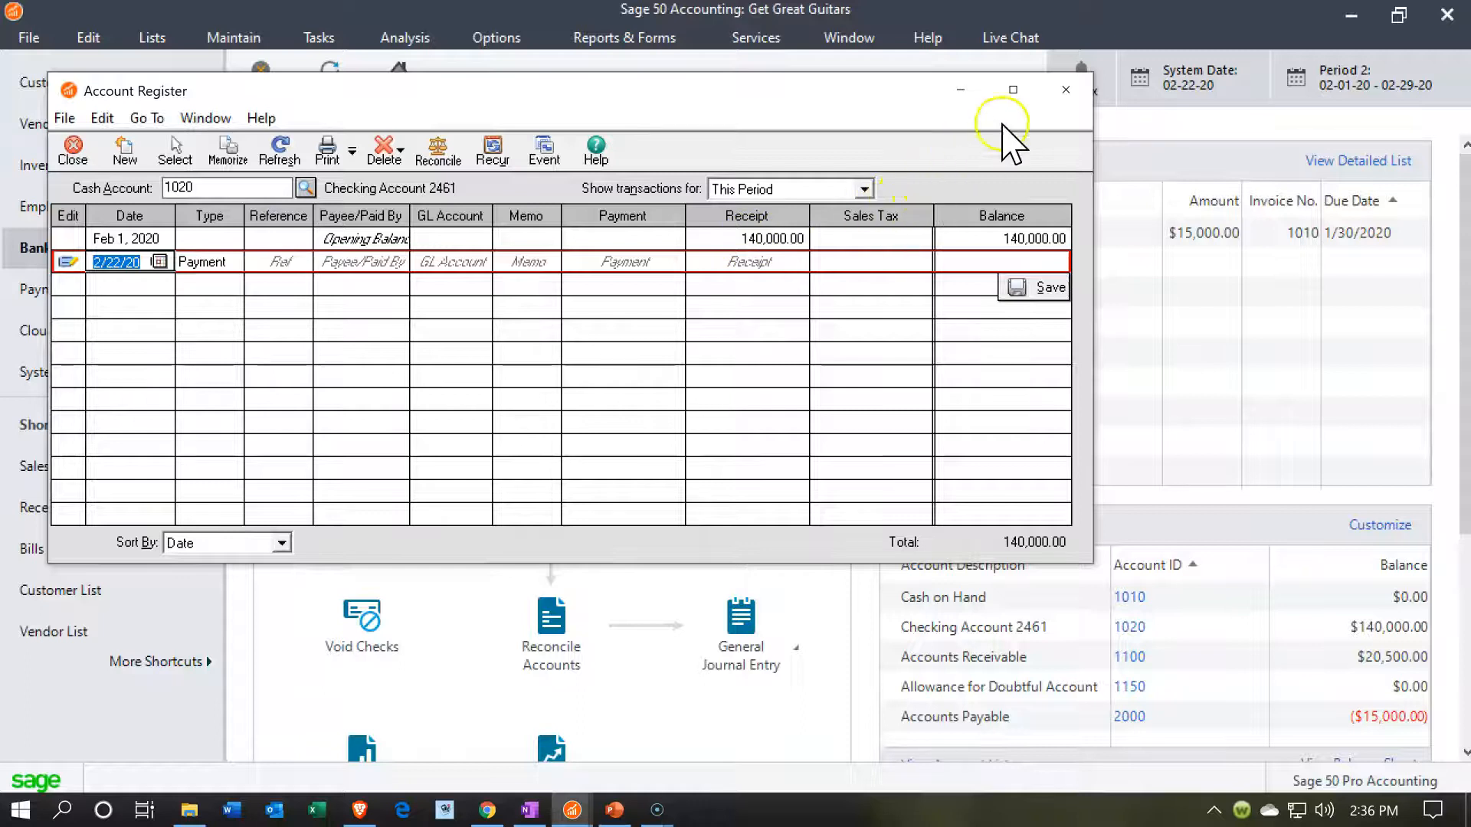
- Maximize the register window and show the transactions for This Year
{"action": "left_click", "coordinate": [1013, 90]}
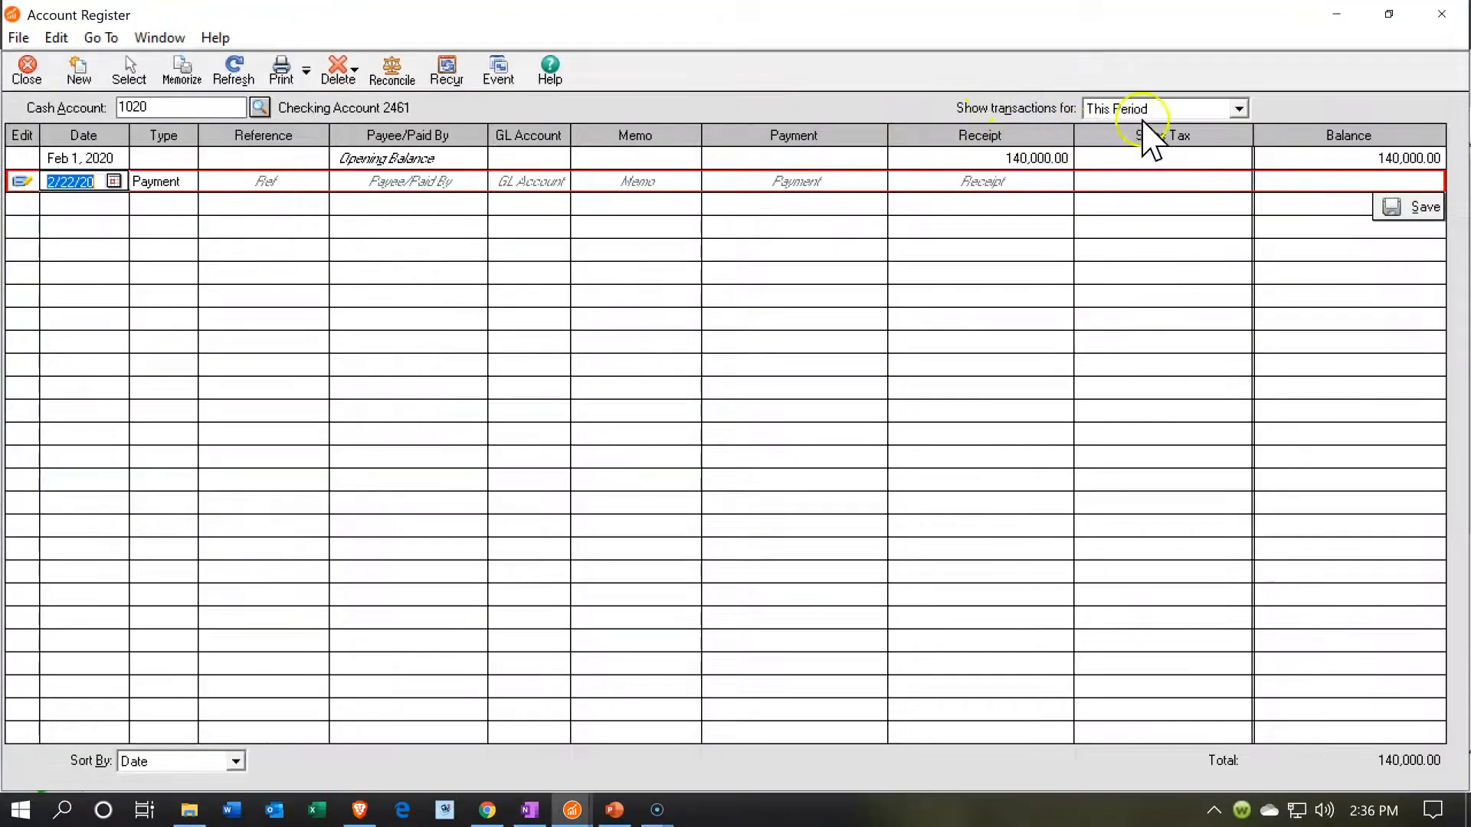
{"action": "left_click", "coordinate": [1218, 108]}
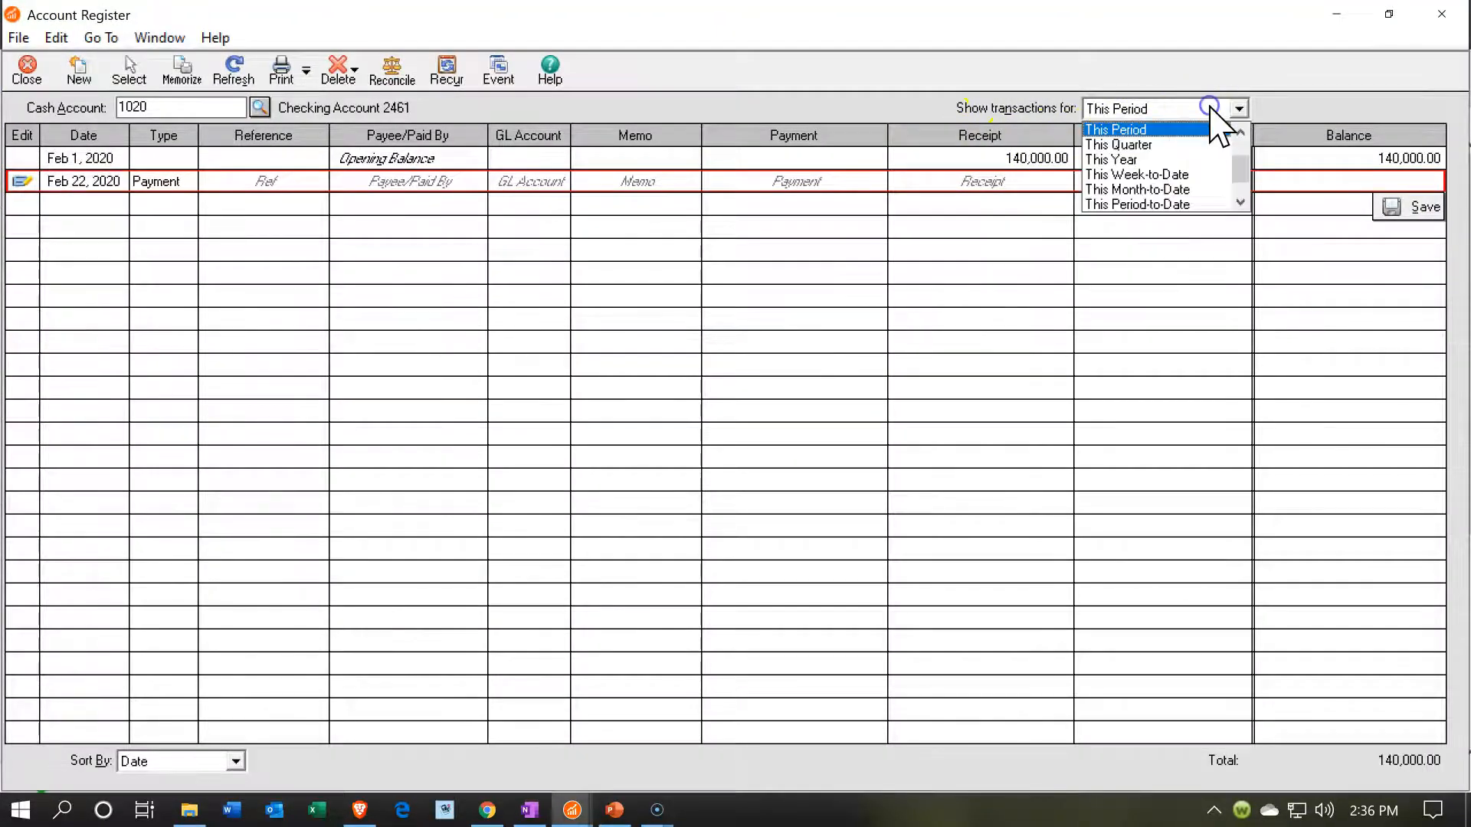
{"action": "left_click", "coordinate": [1139, 161]}
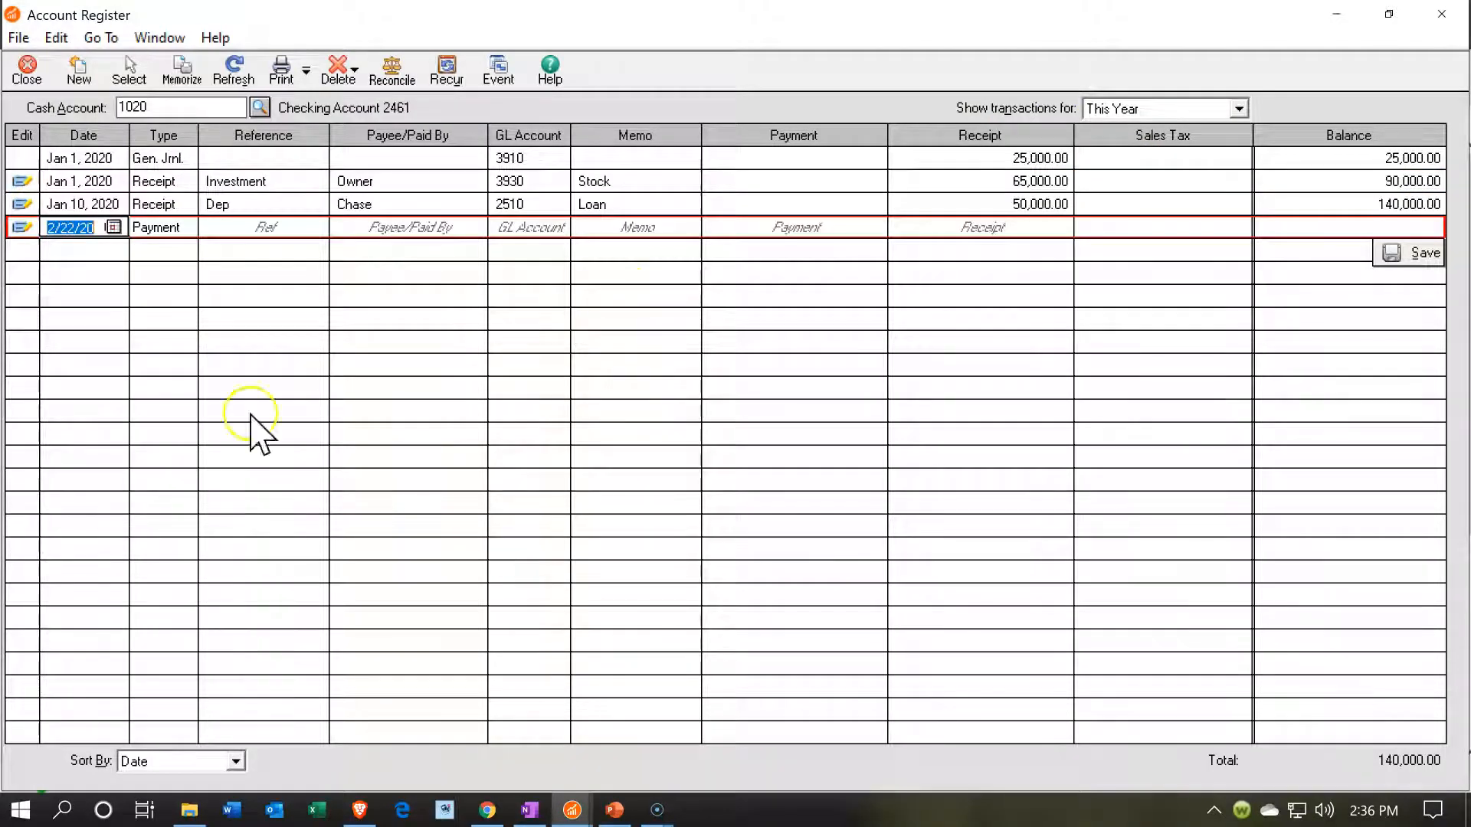
- Begin a new Payment entry in the register dated January 10, 2020, with reference E
{"action": "type", "text": "011020"}
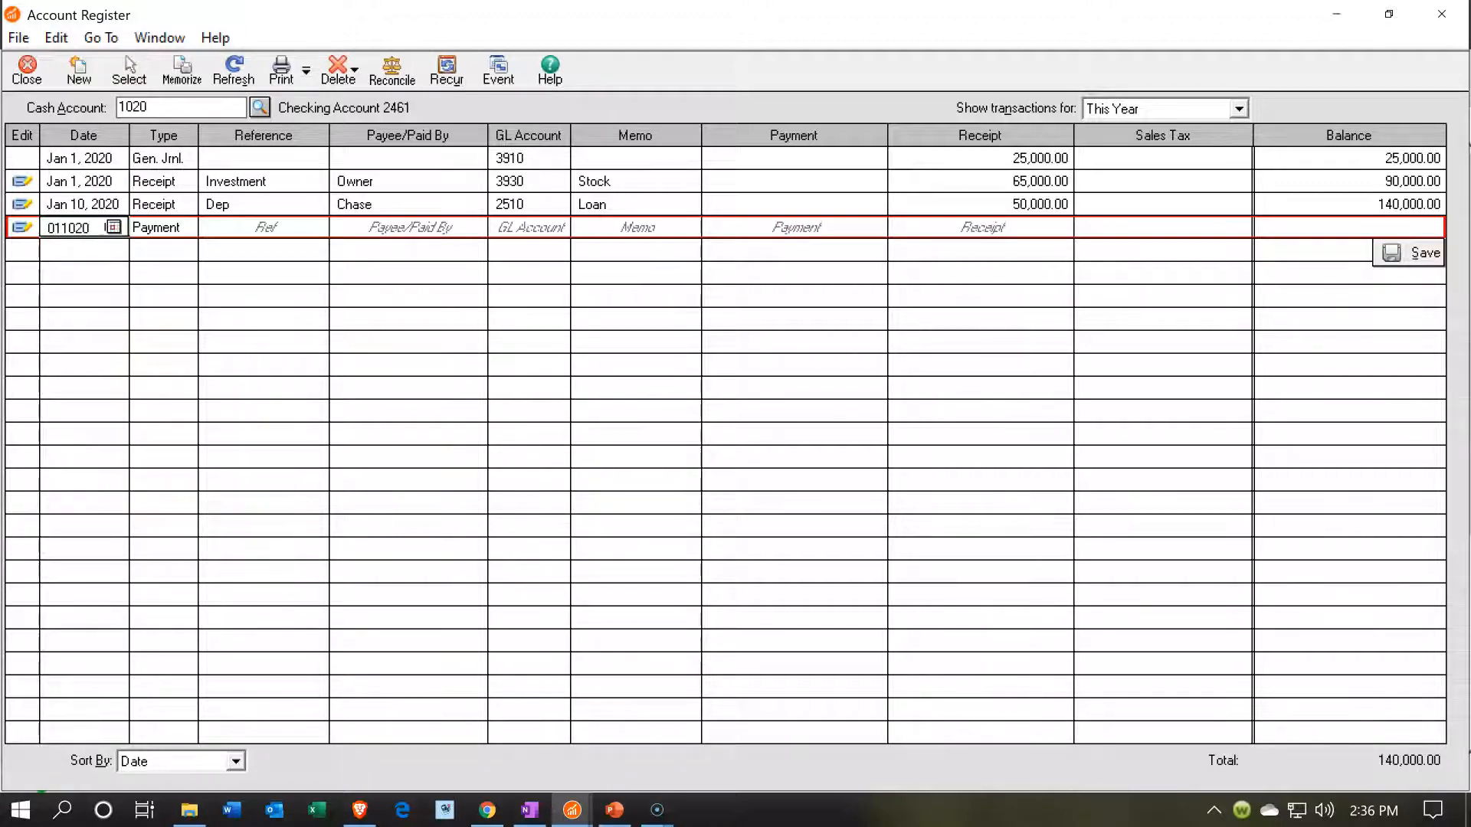
{"action": "key", "text": "Tab"}
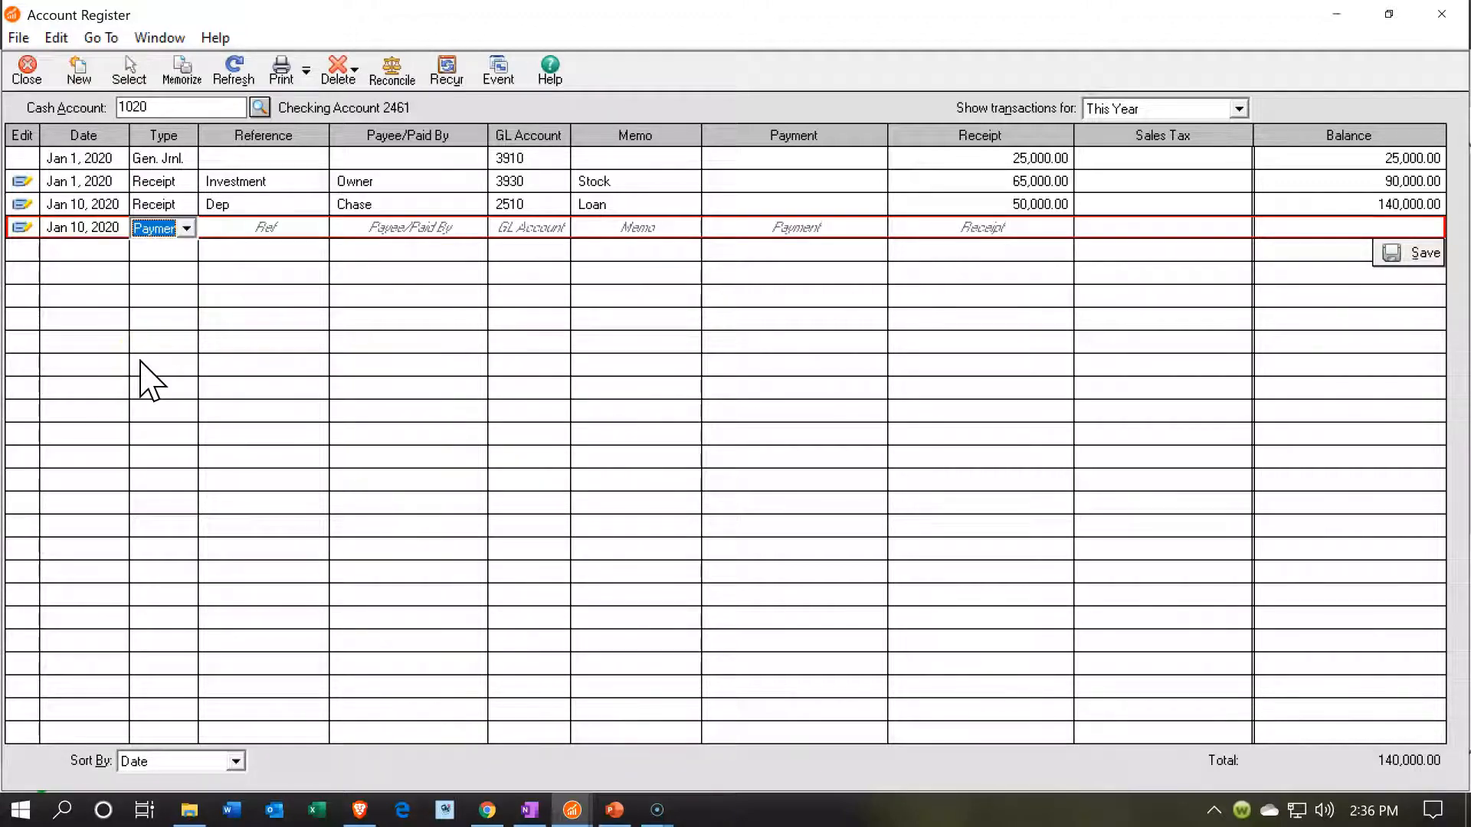
{"action": "key", "text": "Tab"}
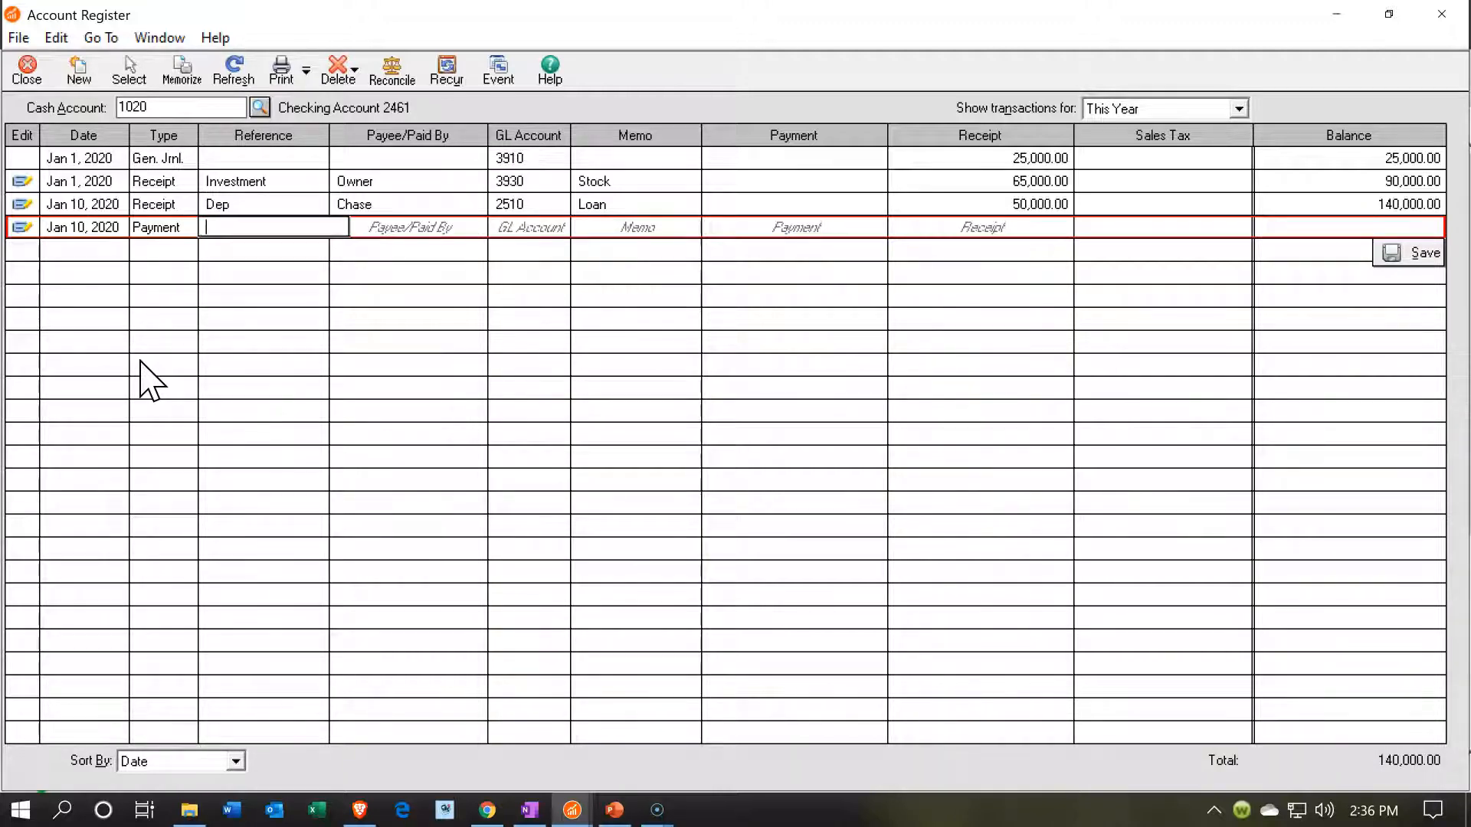
{"action": "type", "text": "E"}
{"action": "key", "text": "Tab"}
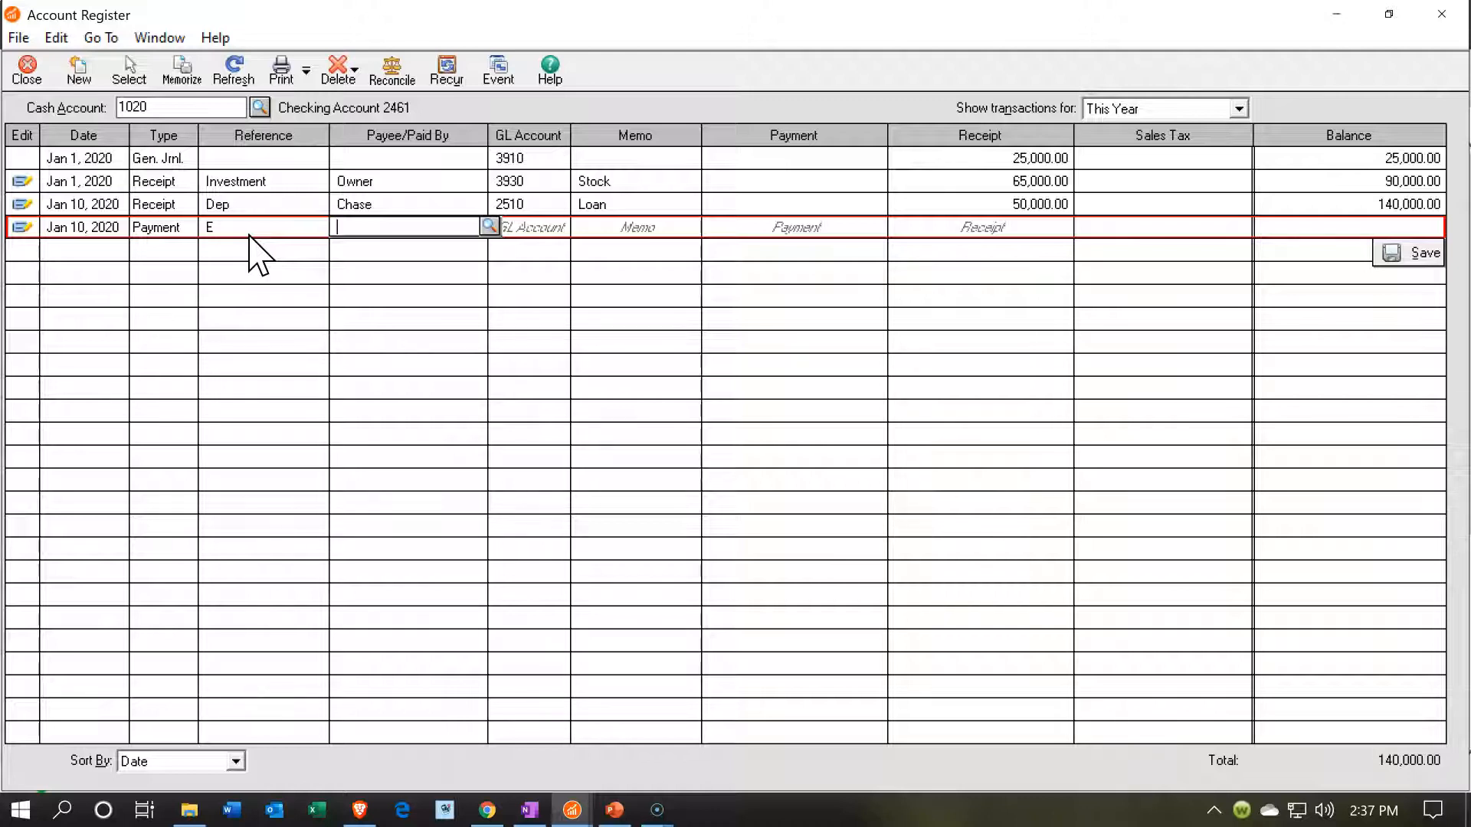
- Enter Office Depot as the payment's payee and look for it in the vendor list
{"action": "type", "text": "Off"}
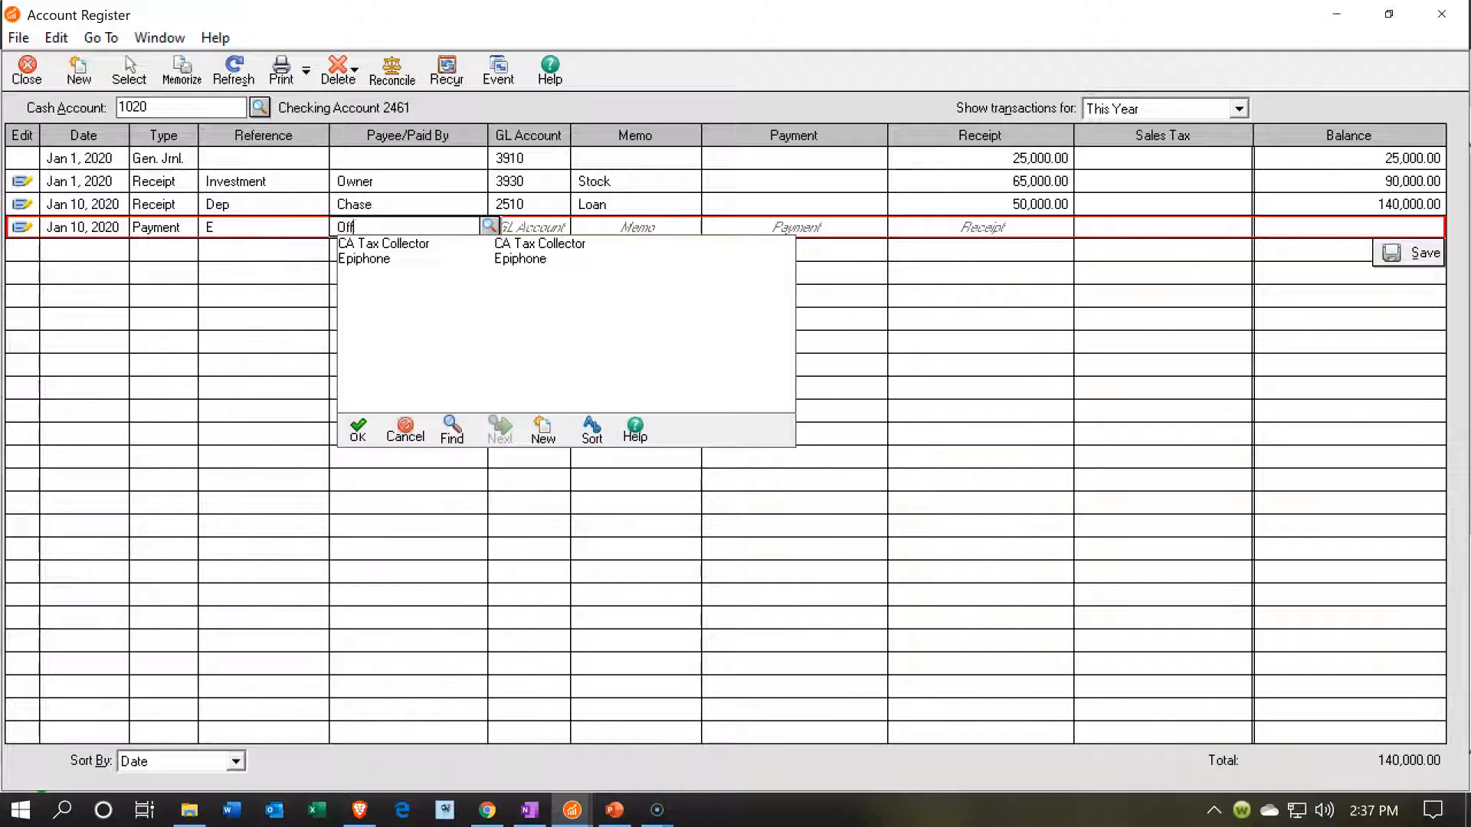
{"action": "type", "text": "ice Depot"}
{"action": "left_click", "coordinate": [421, 227]}
{"action": "left_click_drag", "start_coordinate": [420, 228], "coordinate": [318, 229]}
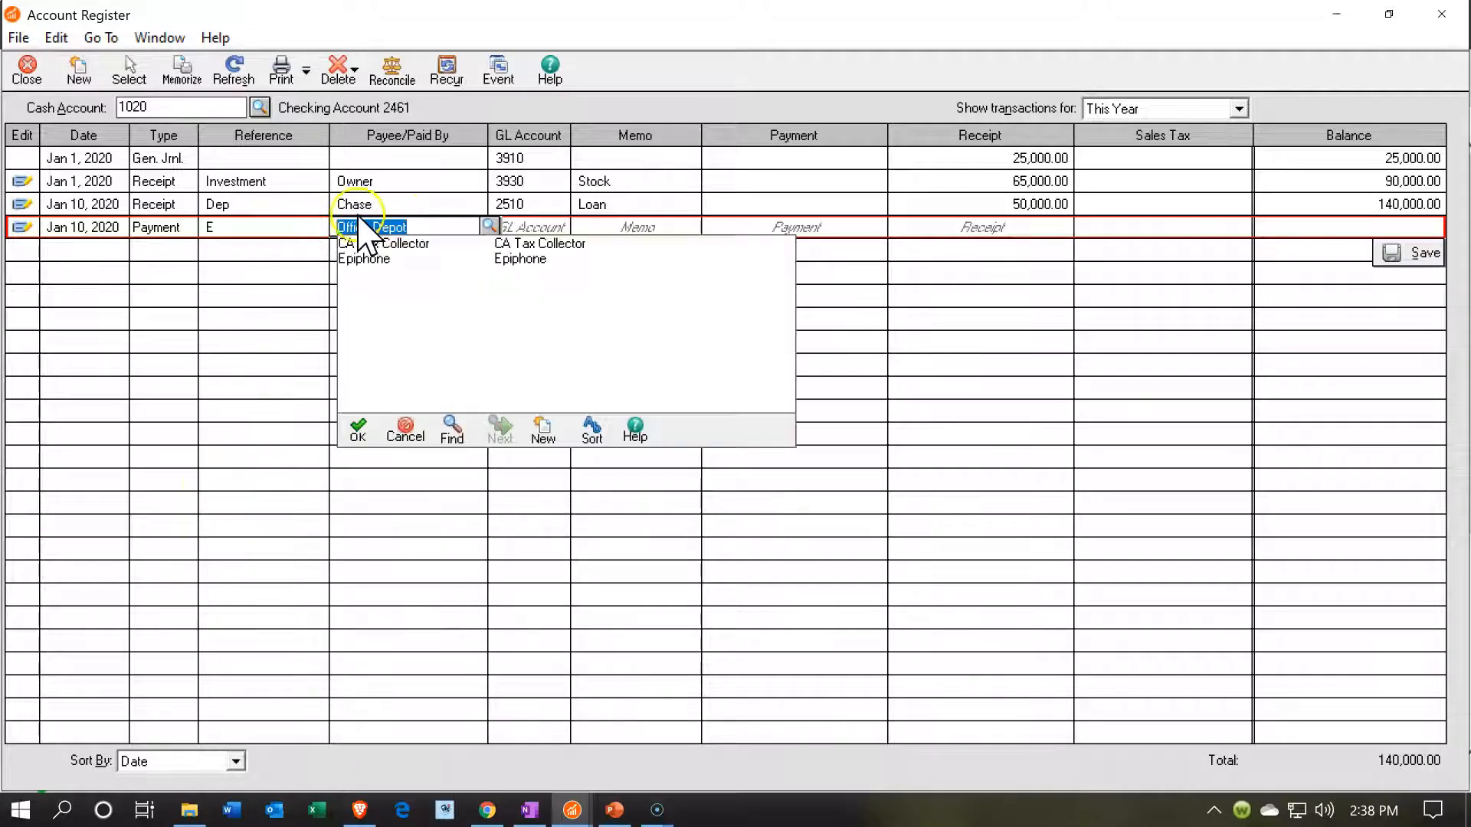
{"action": "left_click", "coordinate": [488, 228]}
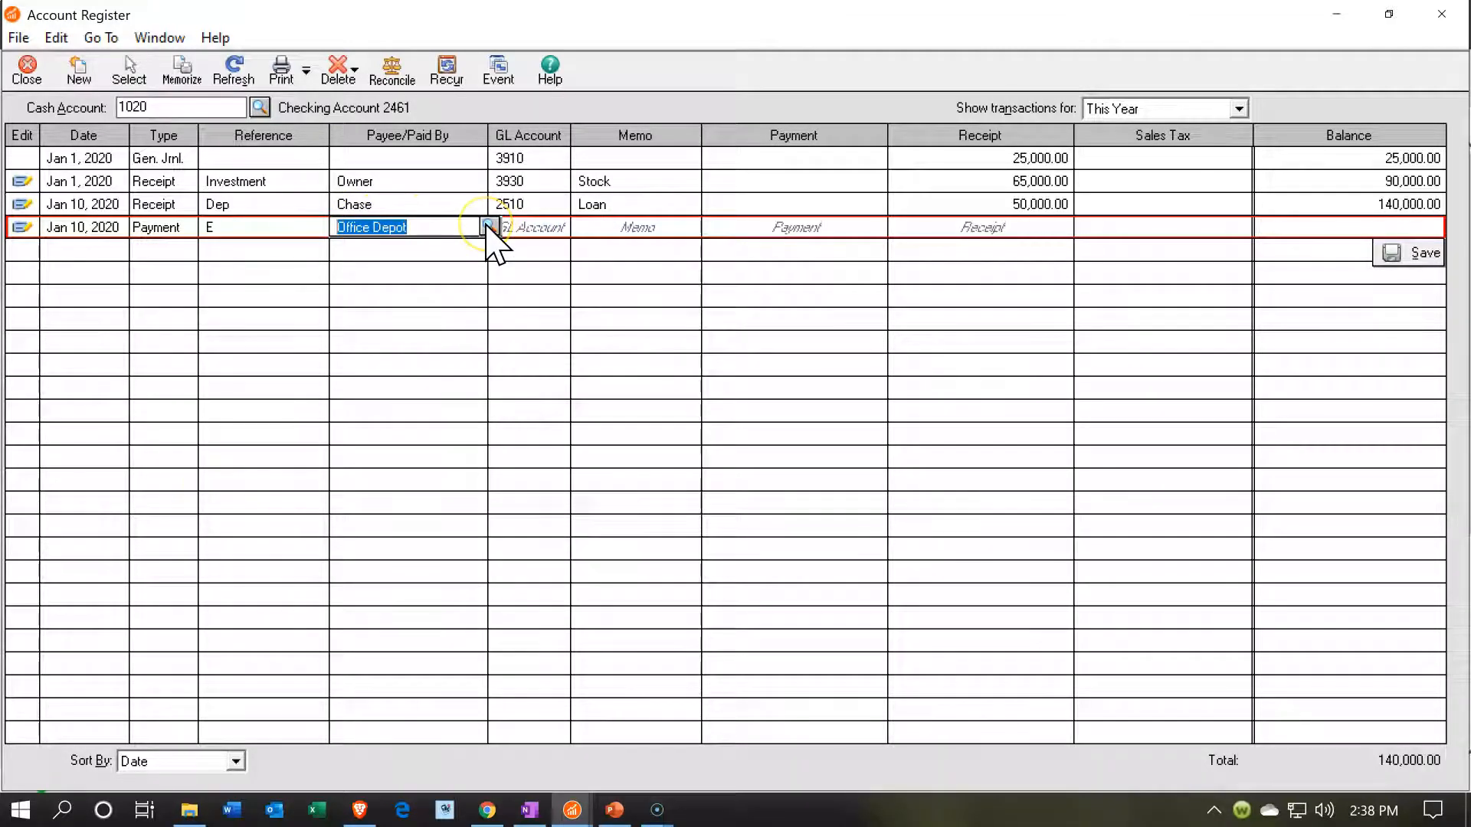
{"action": "left_click", "coordinate": [488, 227]}
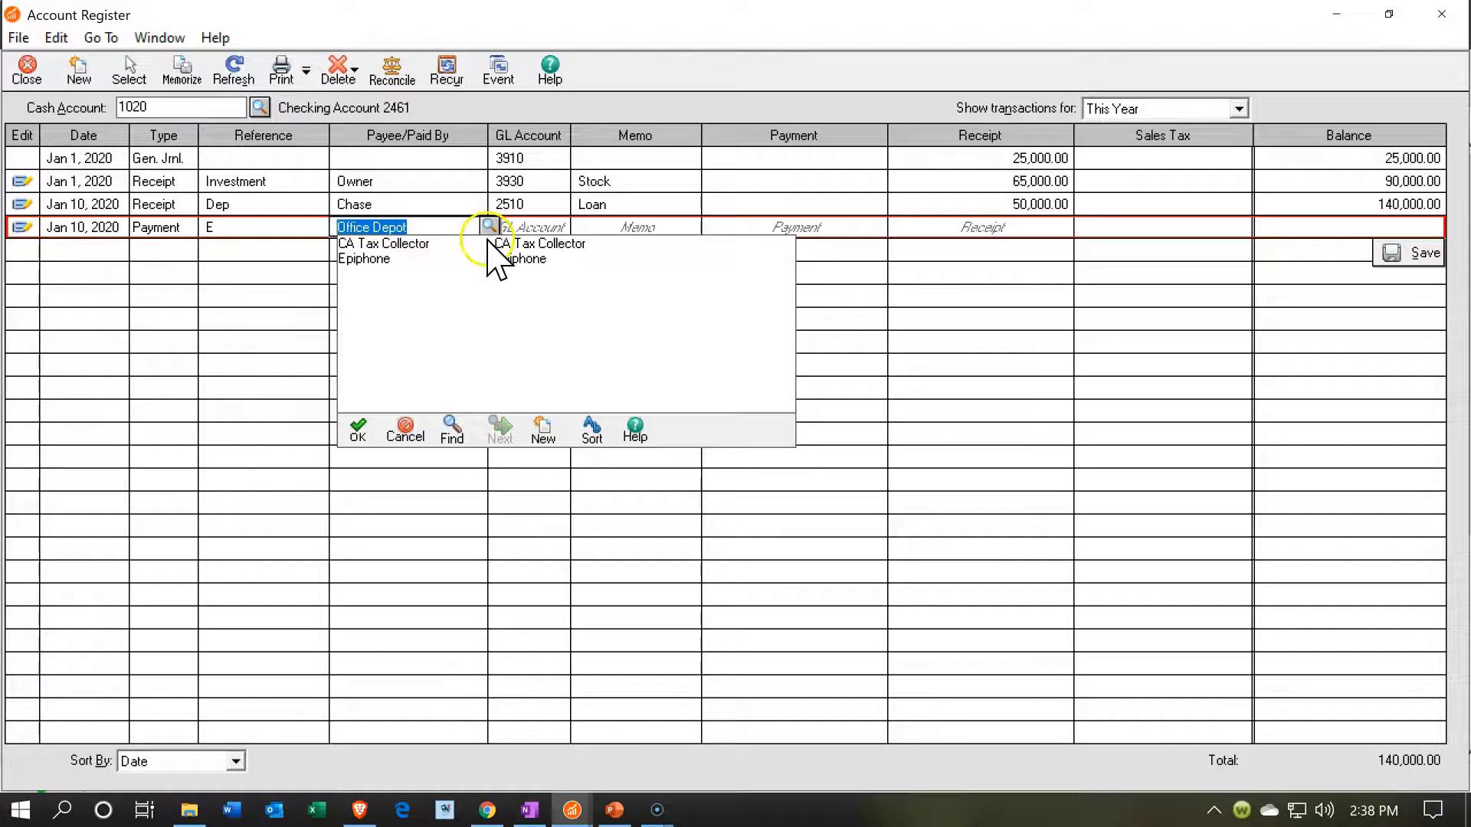
- Start a new vendor record with Office Depot as both the vendor ID and the name
{"action": "left_click", "coordinate": [545, 433]}
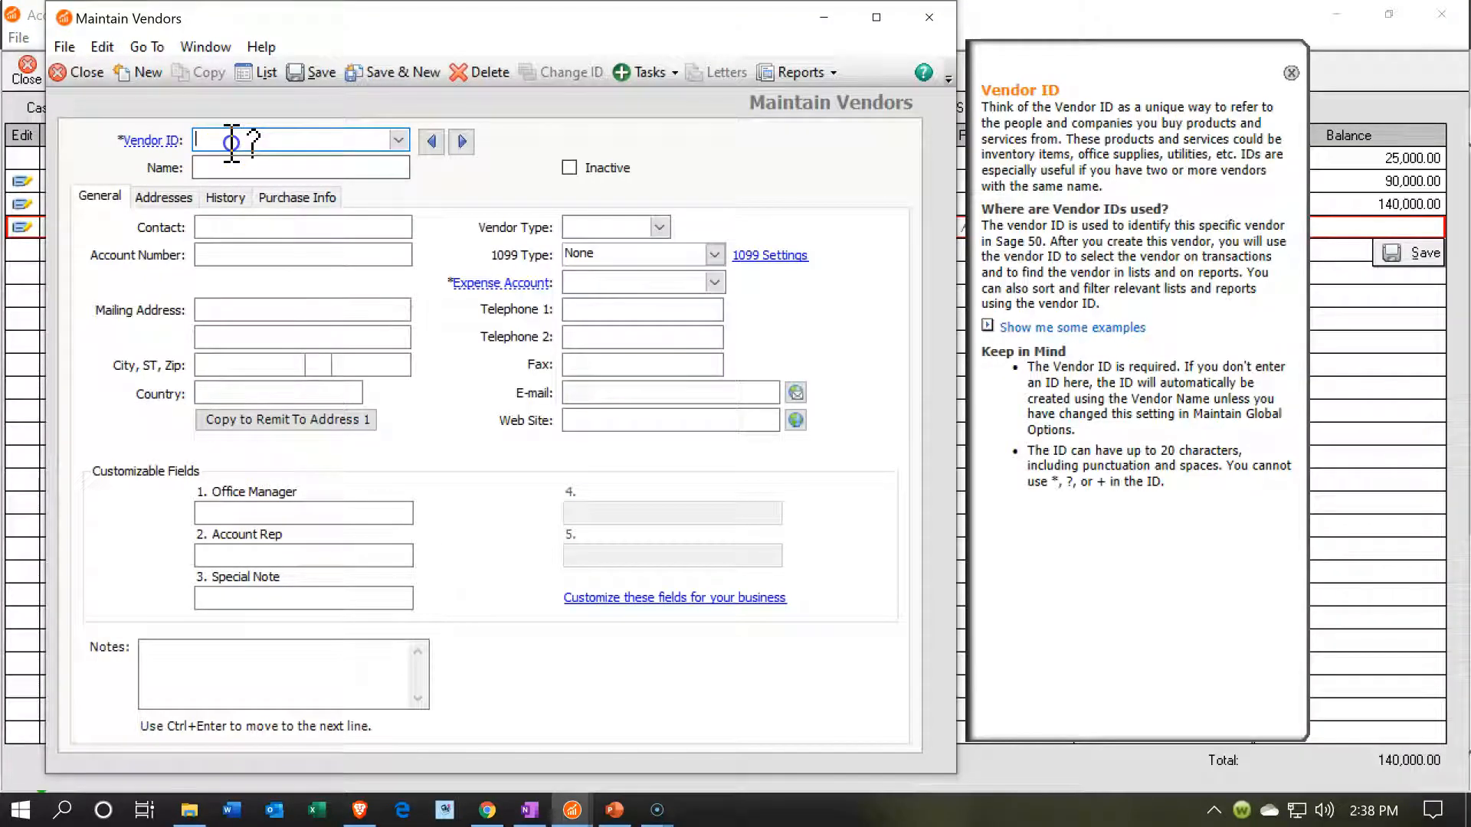
{"action": "type", "text": "Office Depot"}
{"action": "left_click", "coordinate": [228, 165]}
{"action": "type", "text": "Office Depot"}
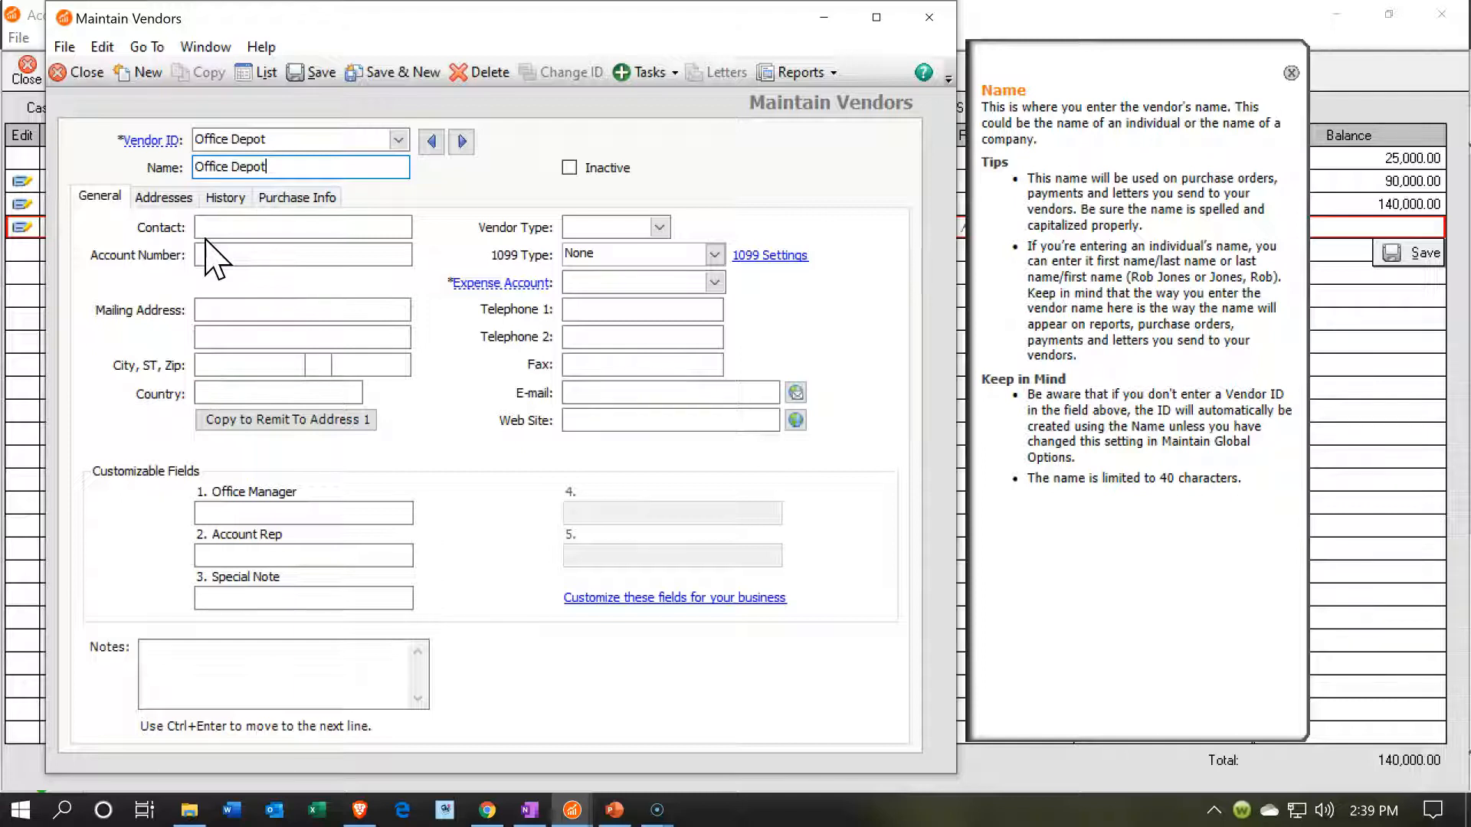
- Assign expense account 6550 Other Office Expense to the new vendor, then save and close the record
{"action": "left_click", "coordinate": [715, 283]}
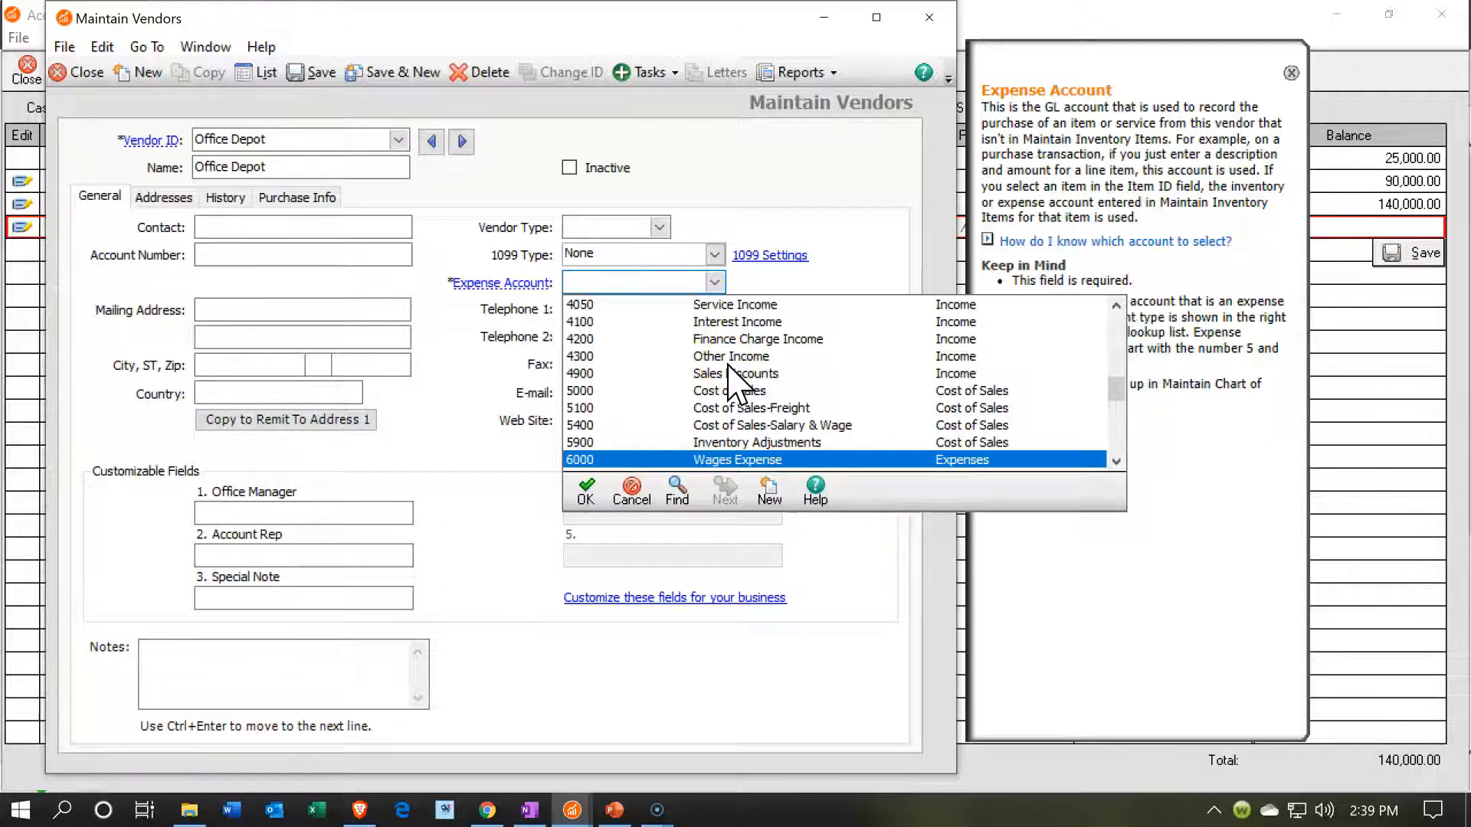
{"action": "scroll", "coordinate": [747, 379], "scroll_direction": "down", "scroll_amount": 1}
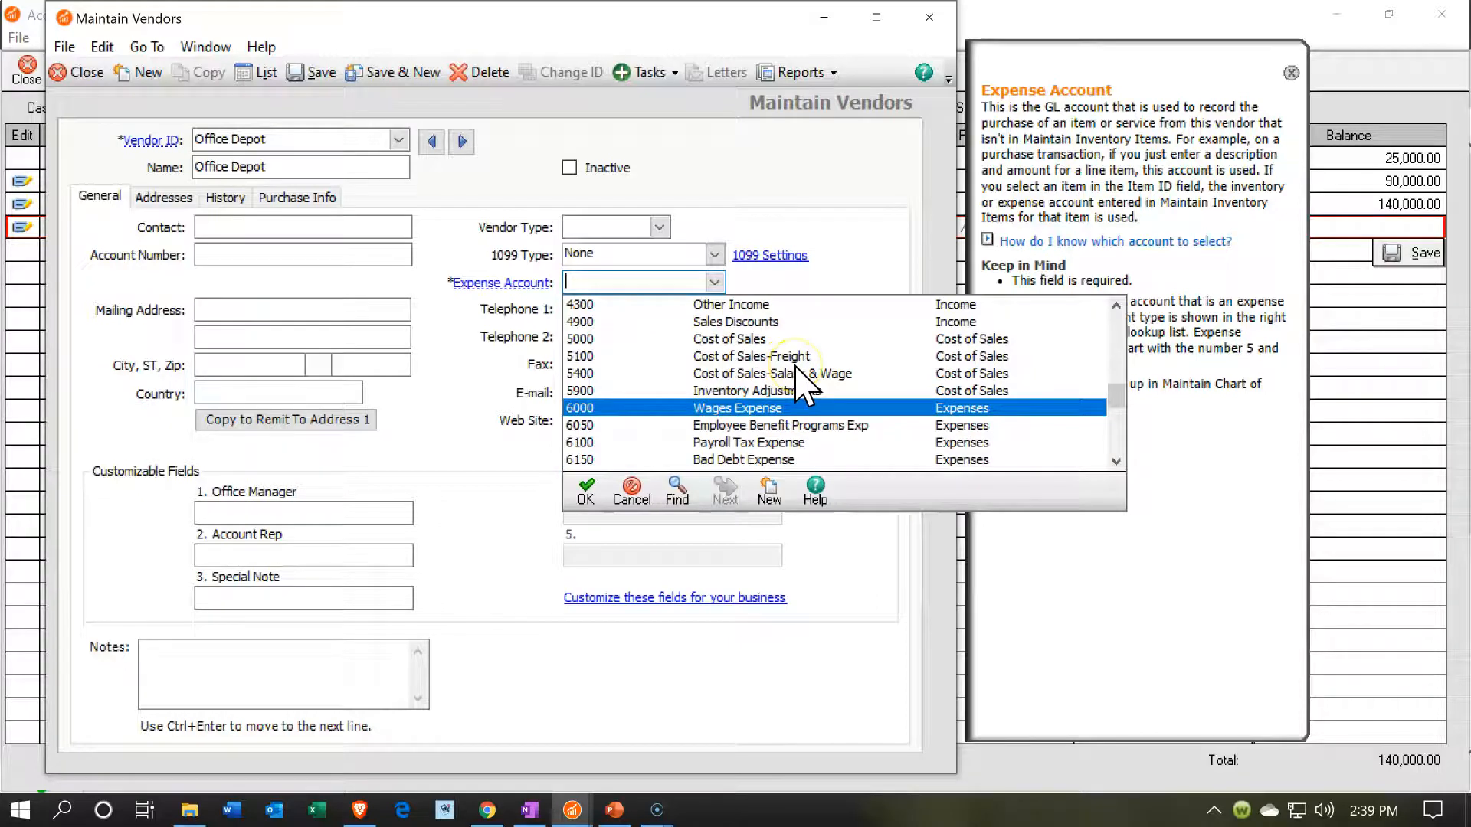
{"action": "scroll", "coordinate": [801, 386], "scroll_direction": "down", "scroll_amount": 1}
{"action": "scroll", "coordinate": [803, 385], "scroll_direction": "down", "scroll_amount": 1}
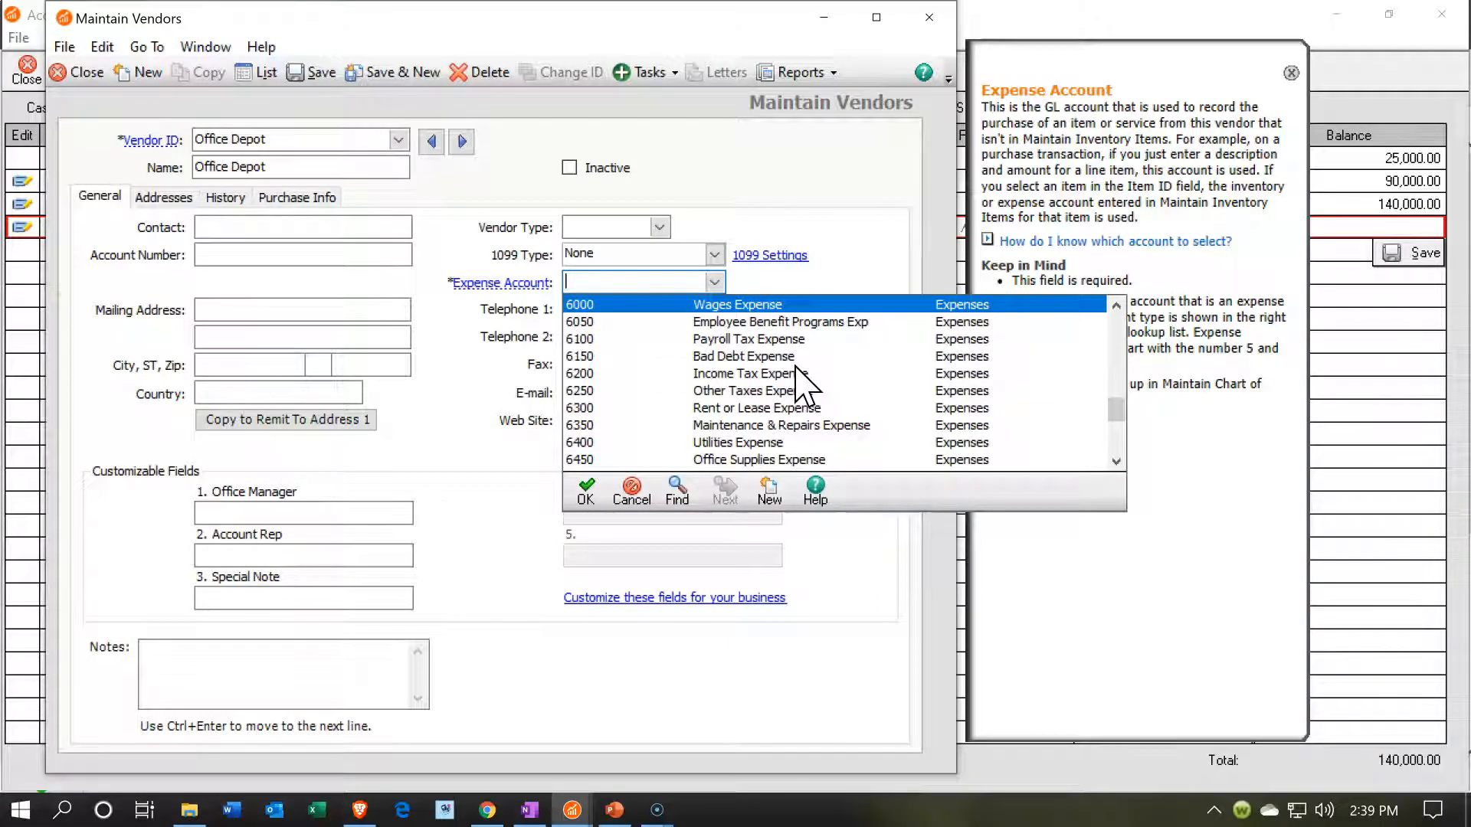
{"action": "scroll", "coordinate": [795, 367], "scroll_direction": "down", "scroll_amount": 1}
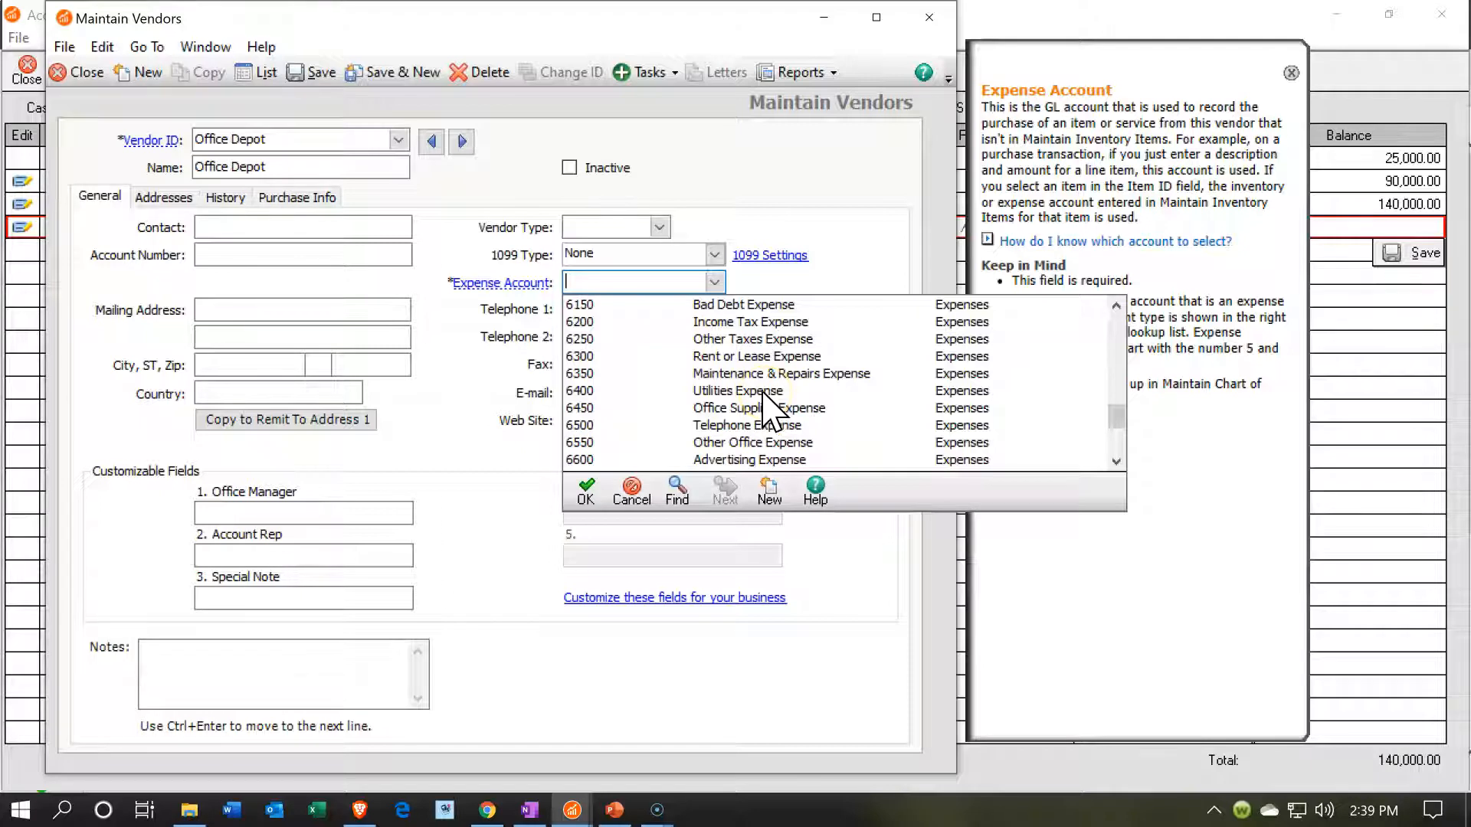
{"action": "double_click", "coordinate": [751, 443]}
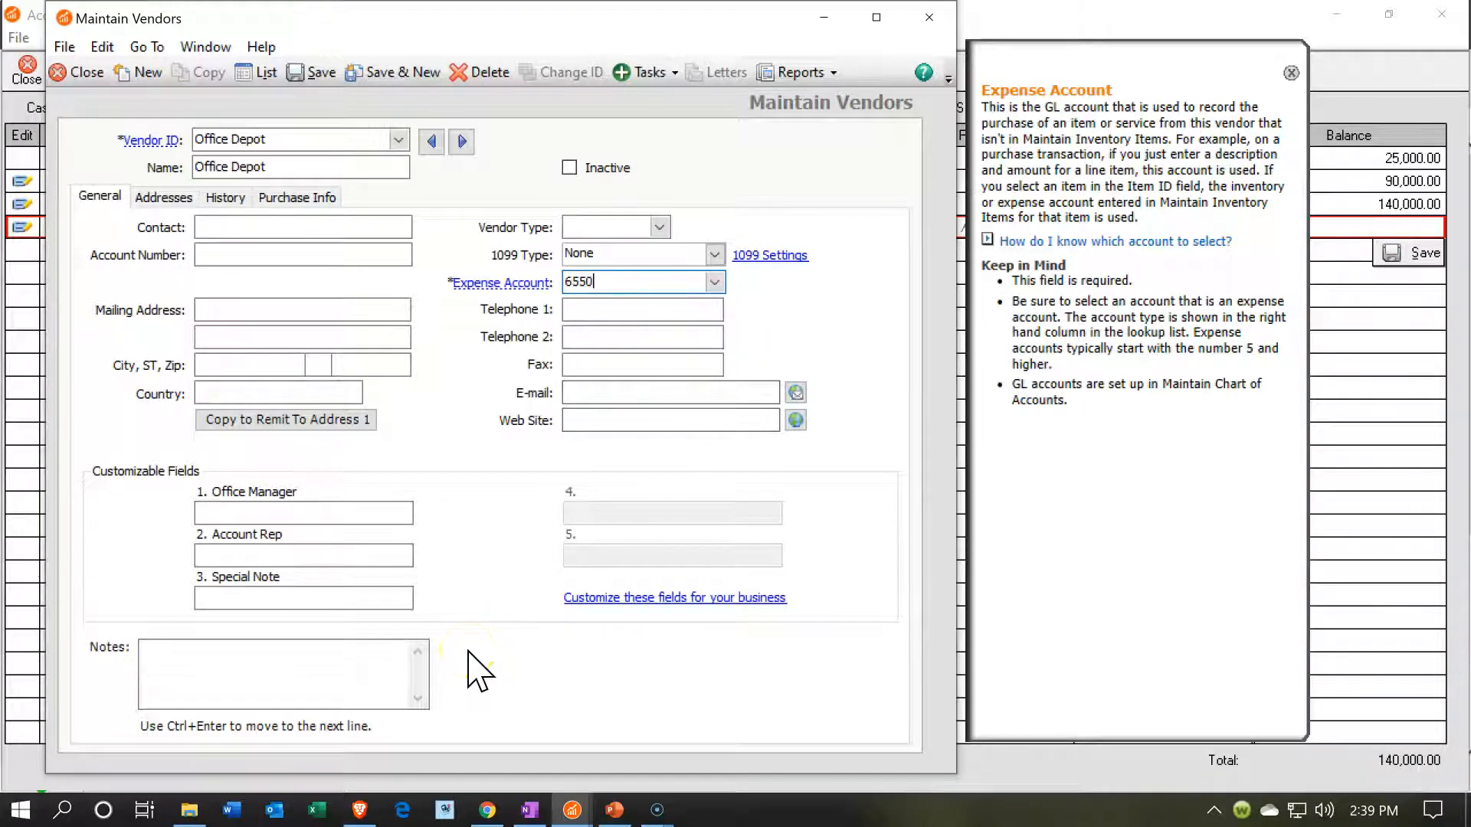
{"action": "left_click", "coordinate": [300, 77]}
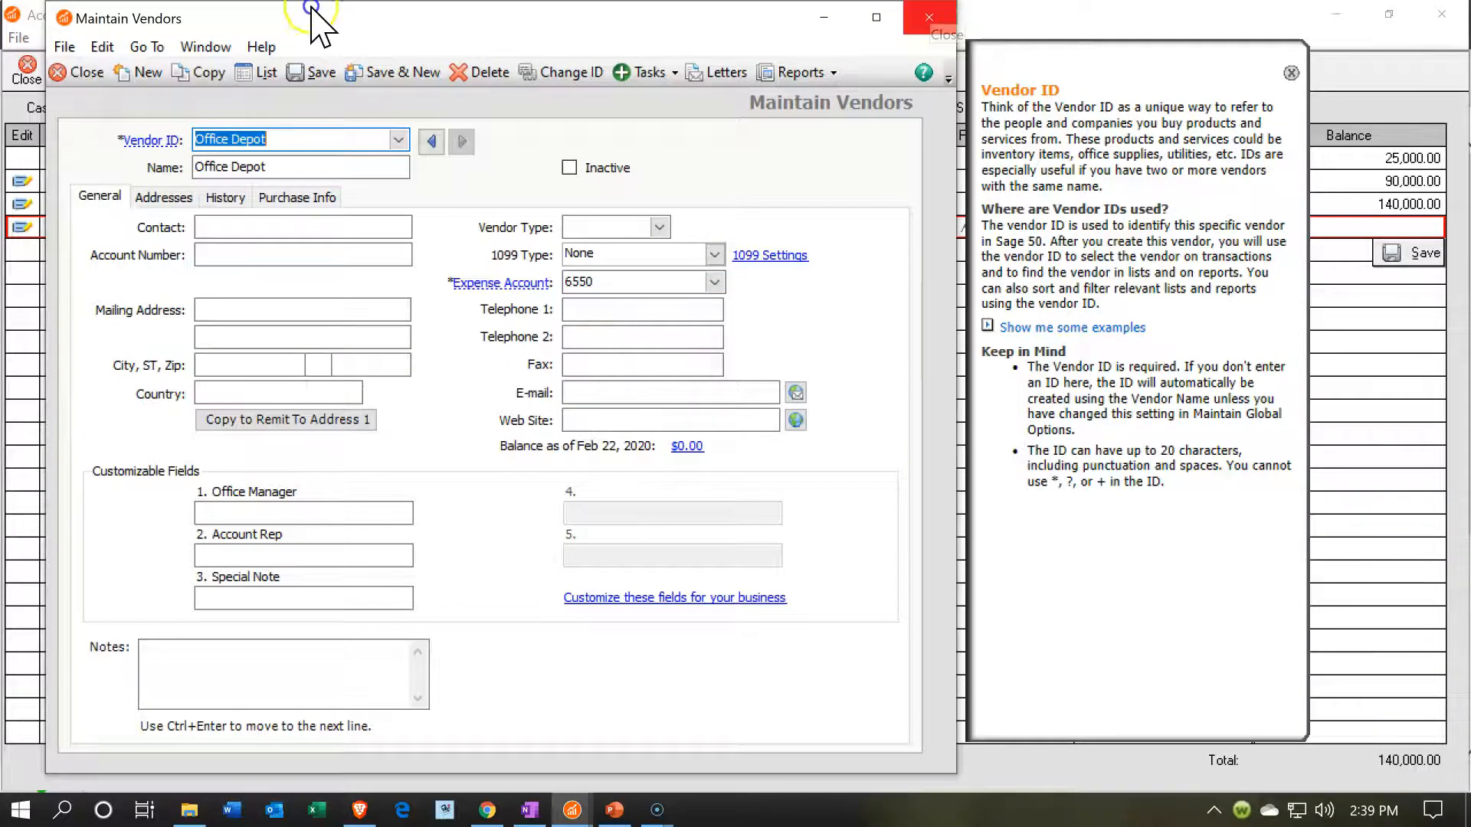
{"action": "left_click", "coordinate": [929, 17]}
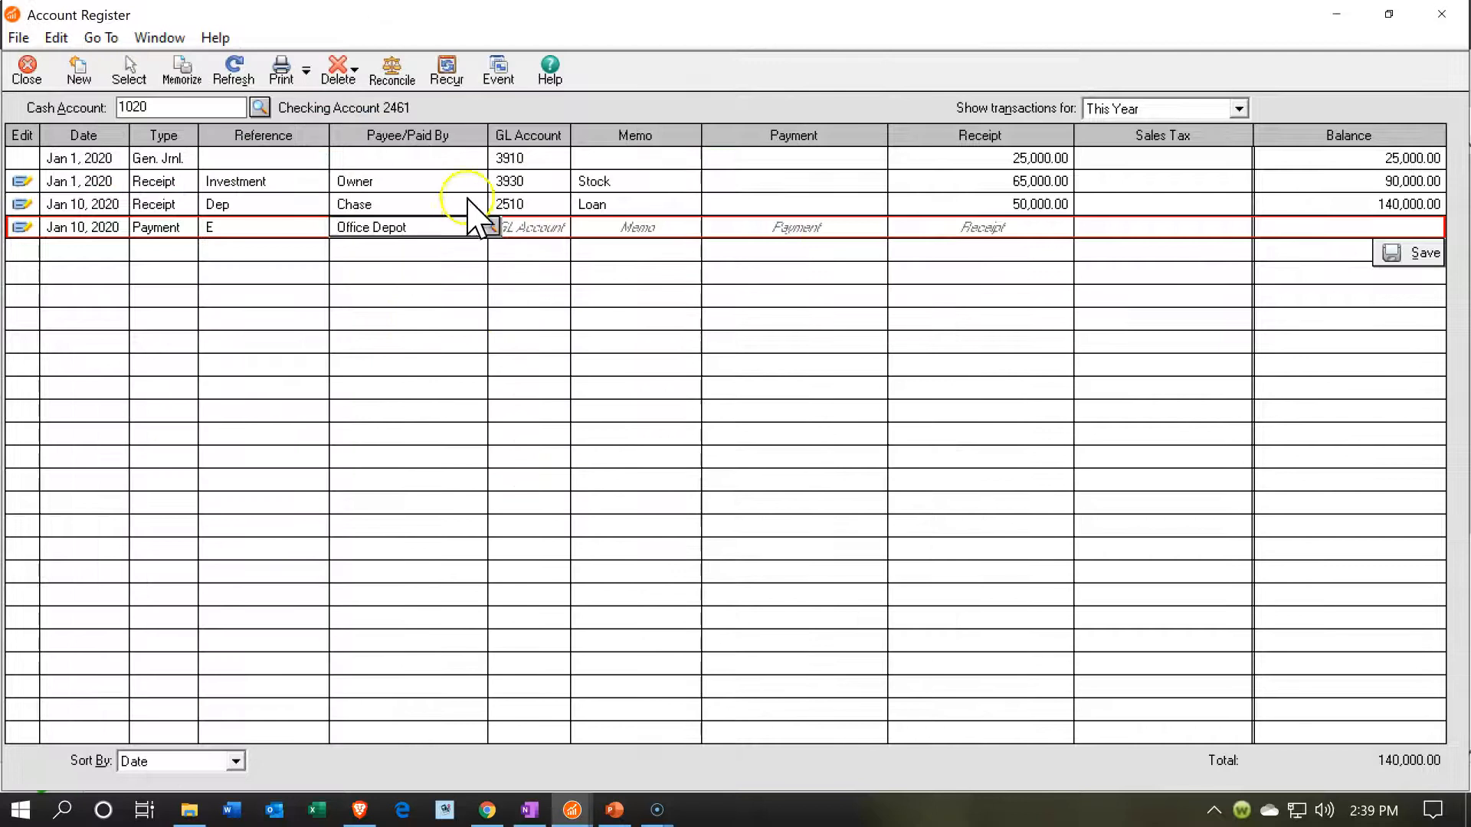
- Select the Office Depot vendor as the payee of the January 10 payment
{"action": "left_click", "coordinate": [489, 226]}
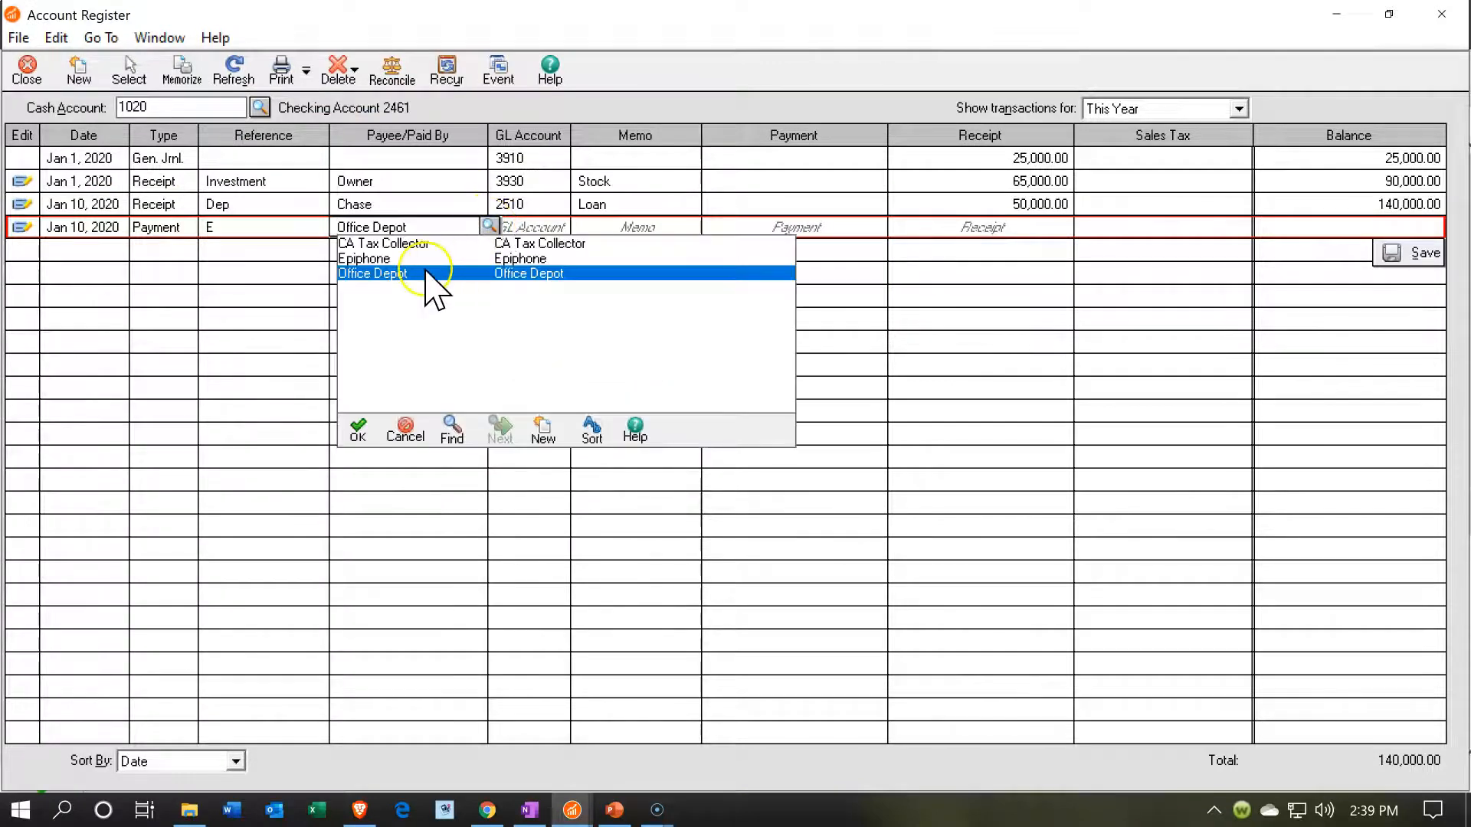
{"action": "left_click", "coordinate": [388, 273]}
{"action": "left_click", "coordinate": [389, 273]}
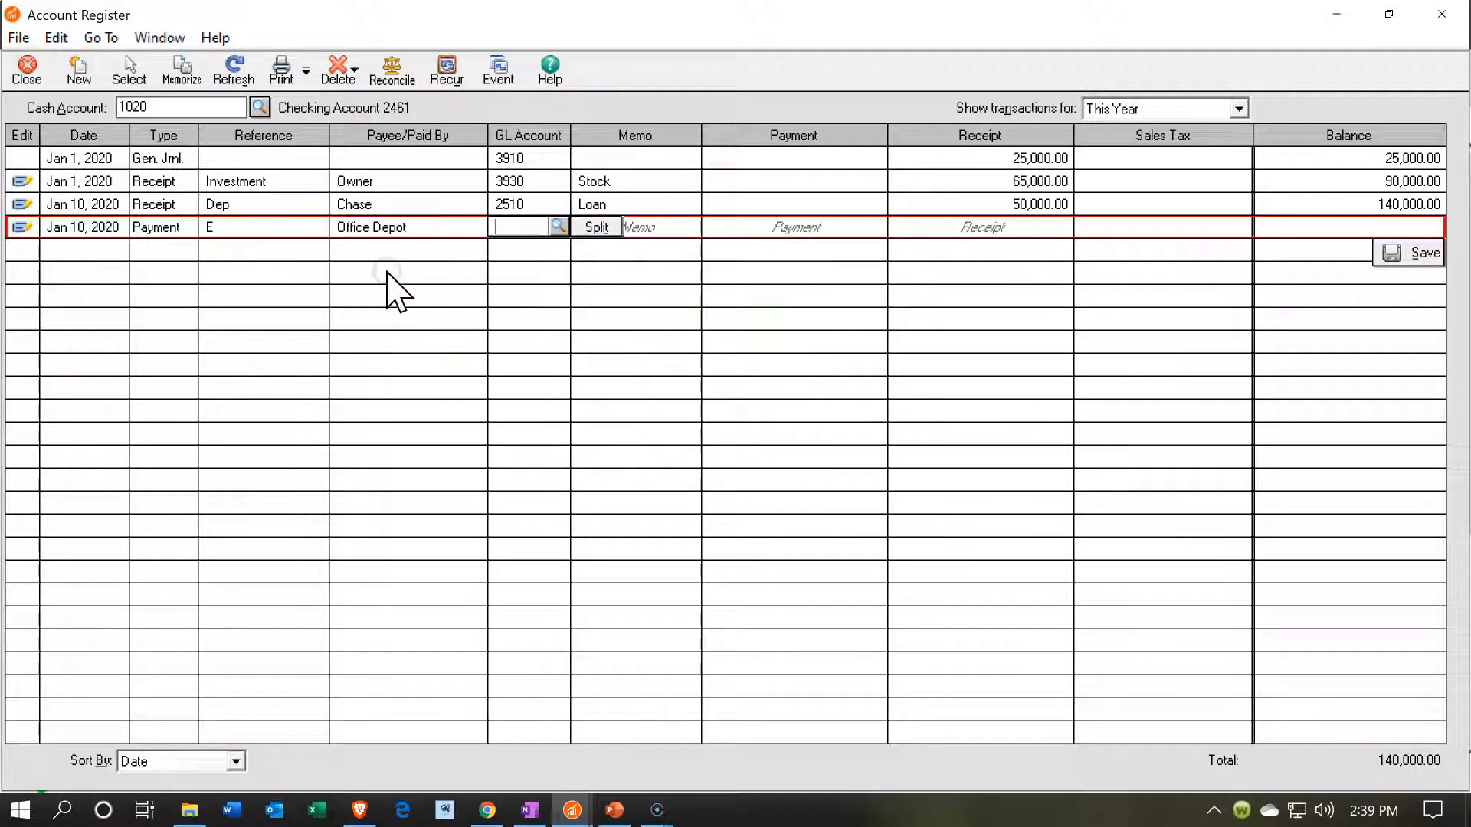
- Create a new general ledger account for the payment with ID 1510 and description Furniture
{"action": "left_click", "coordinate": [558, 228]}
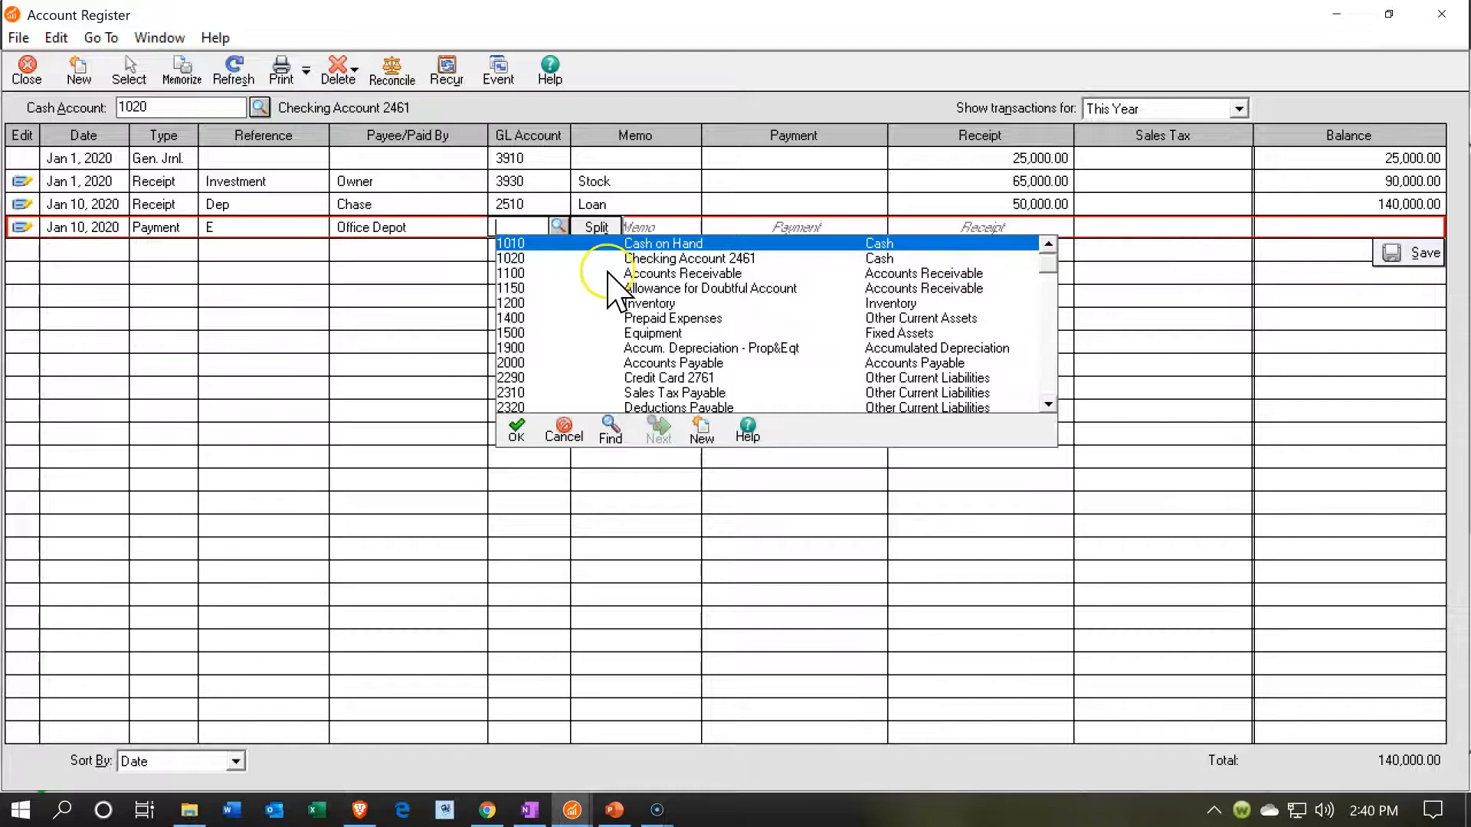
{"action": "left_click", "coordinate": [703, 431]}
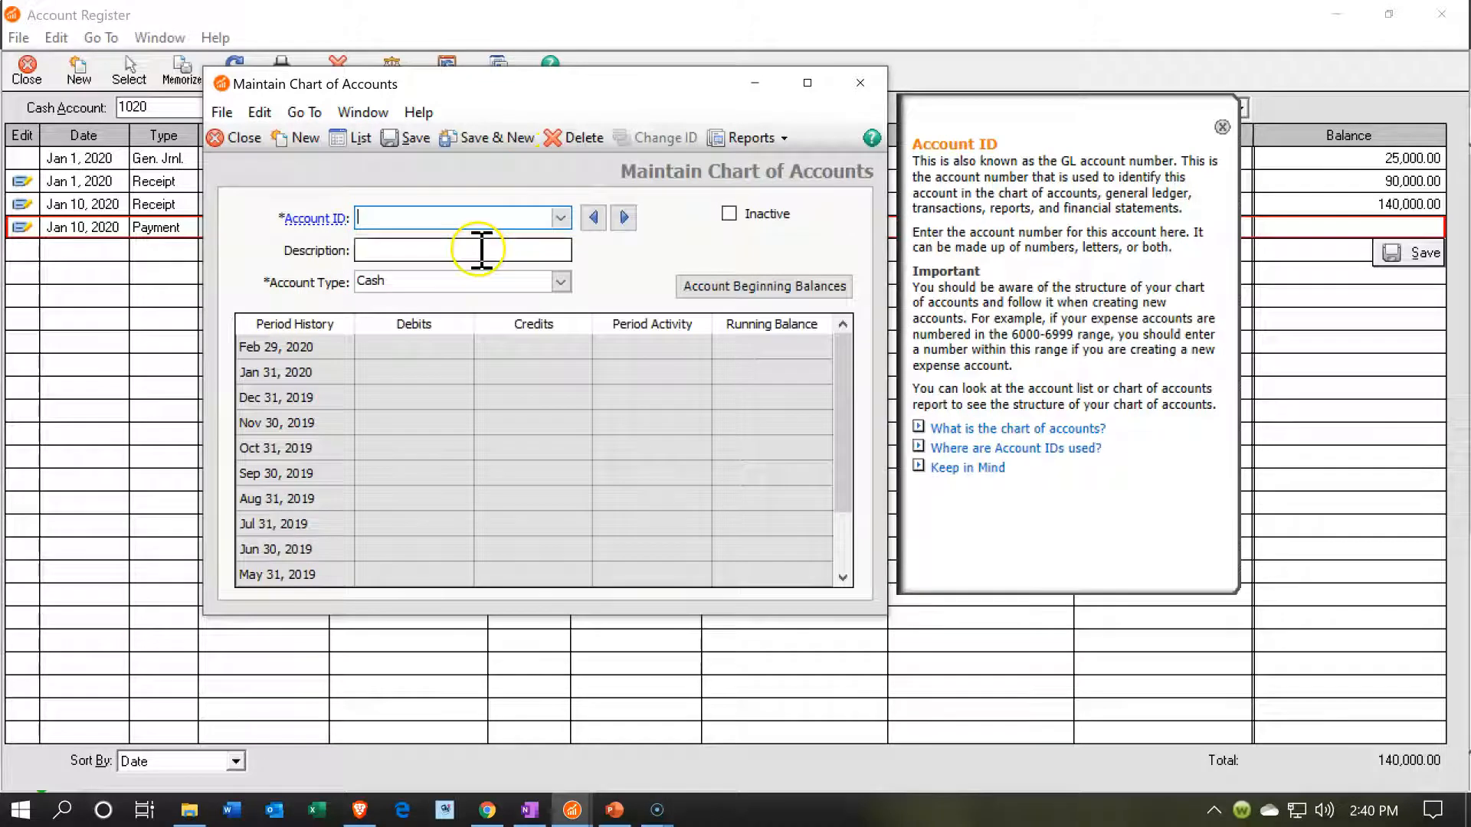
{"action": "left_click", "coordinate": [560, 216]}
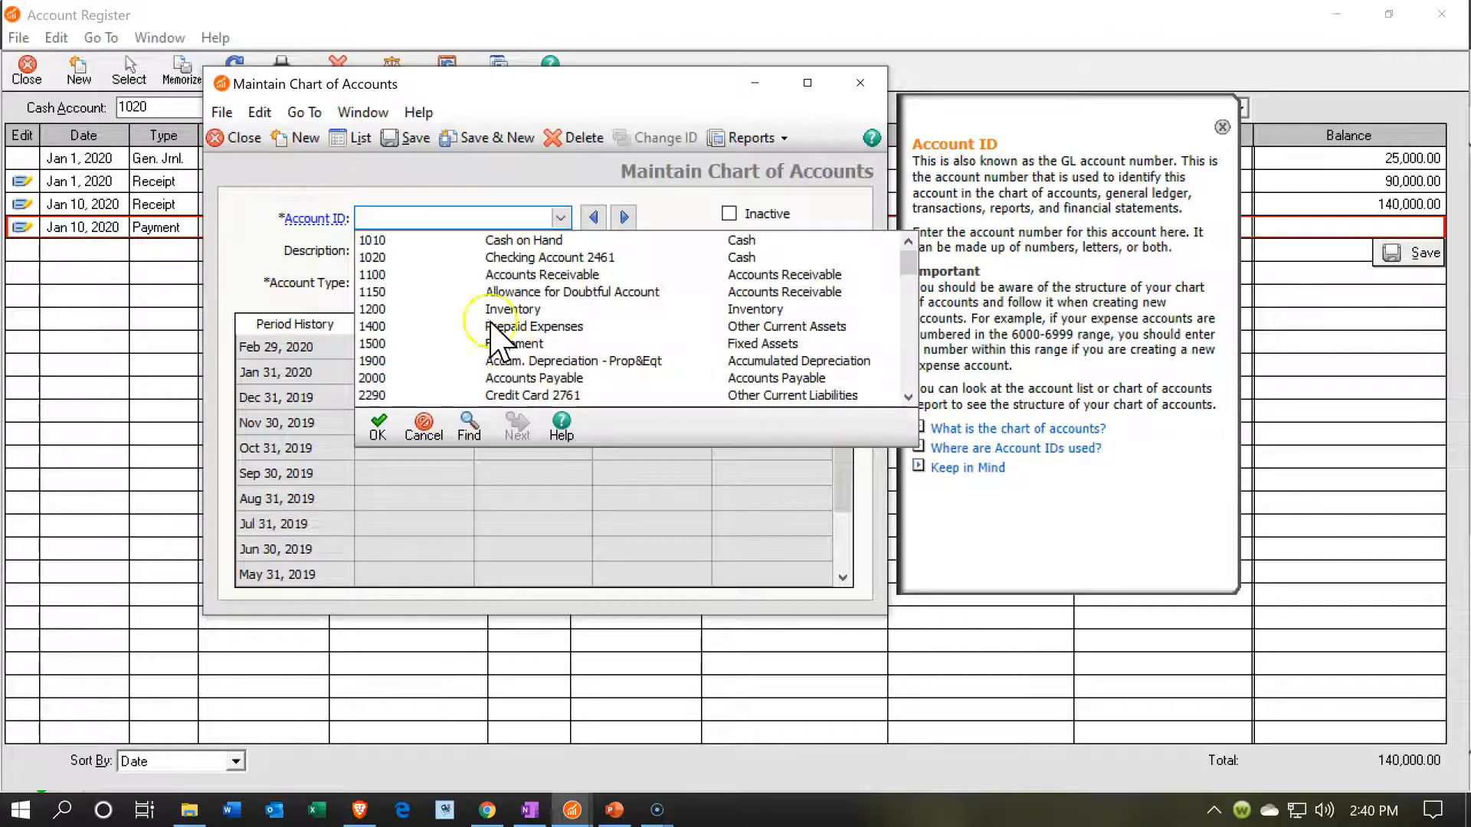
{"action": "type", "text": "1510"}
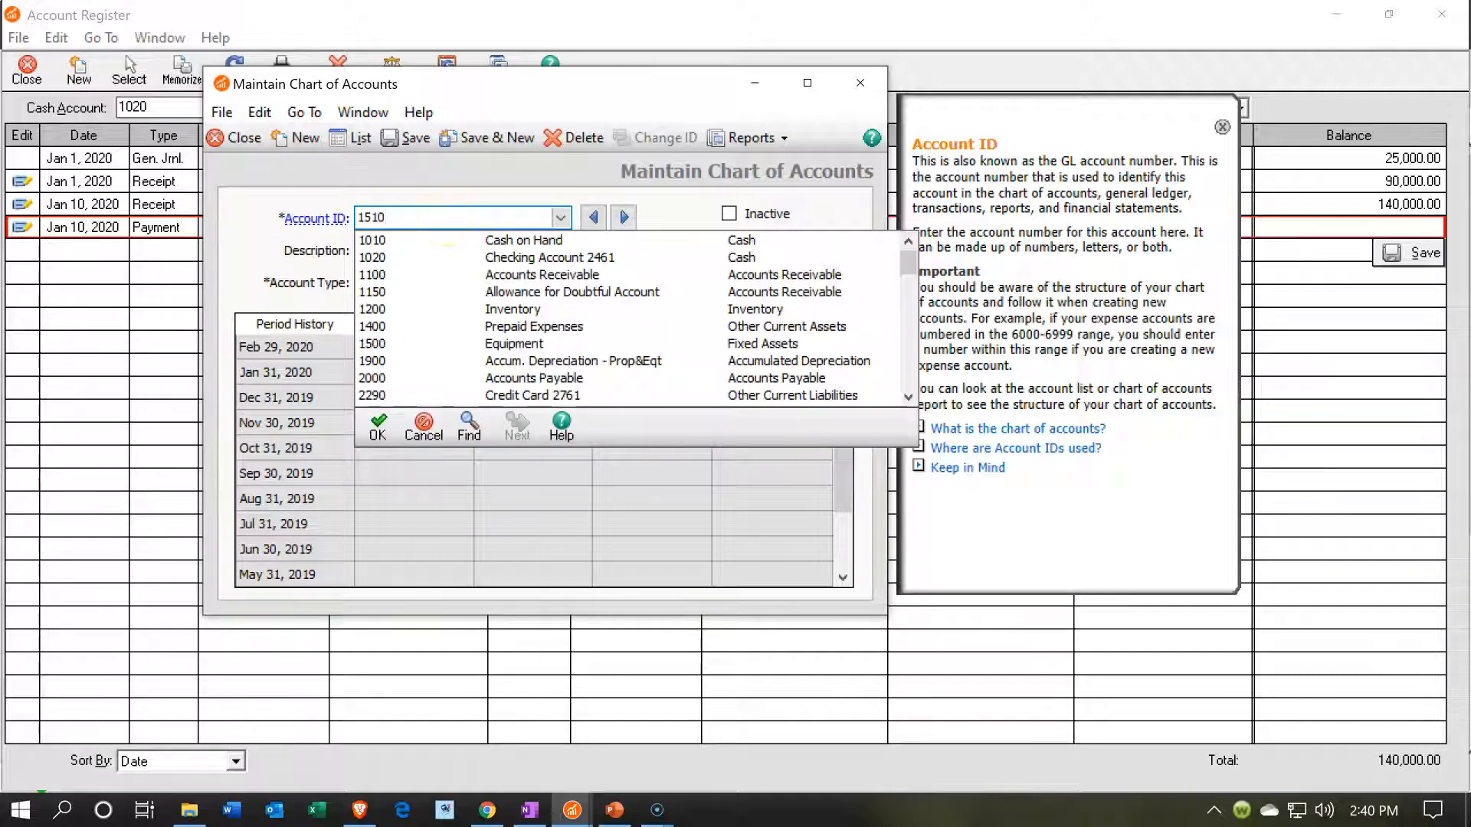
{"action": "key", "text": "Tab"}
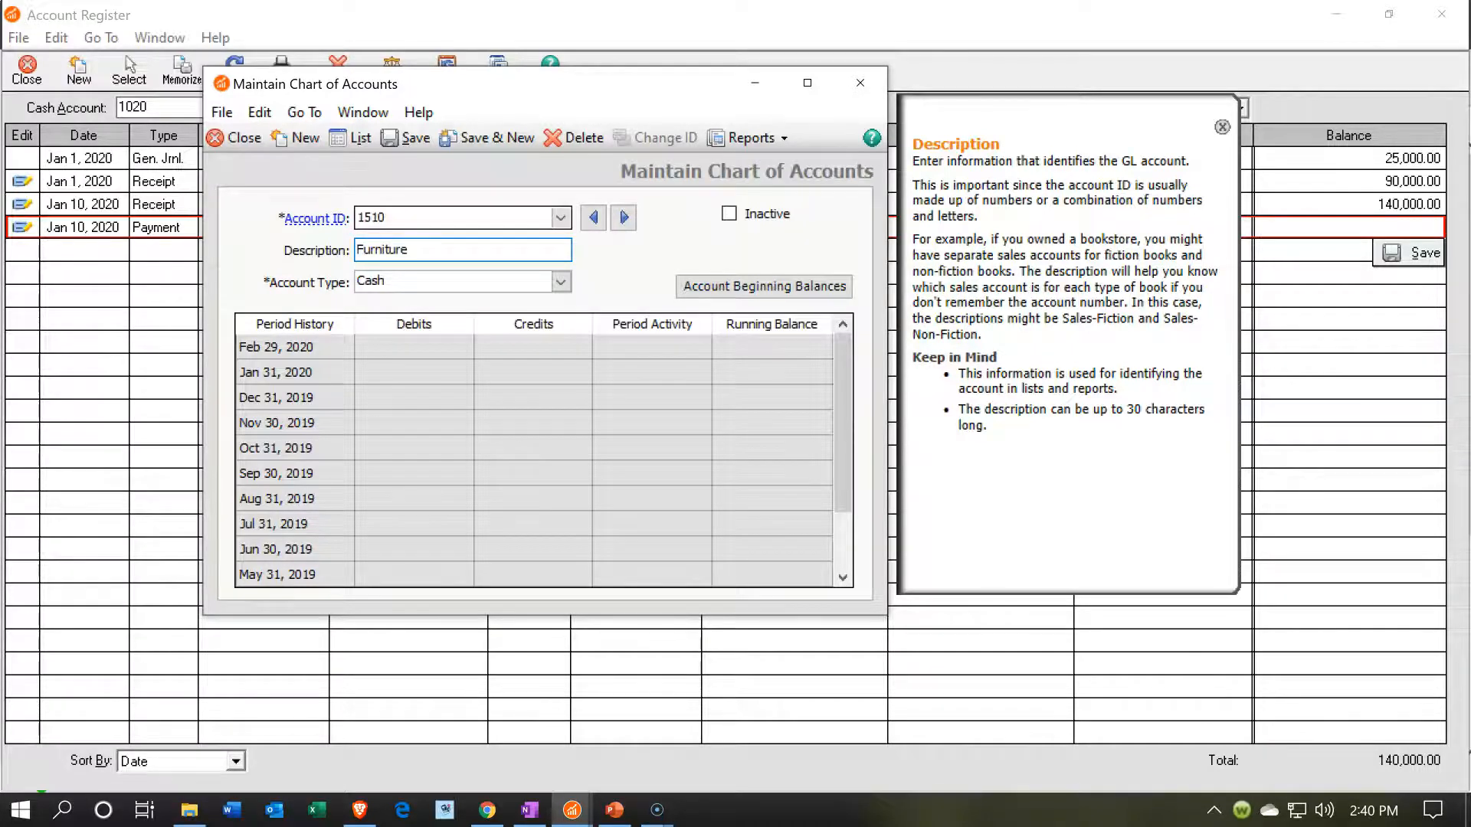
{"action": "key", "text": "Tab"}
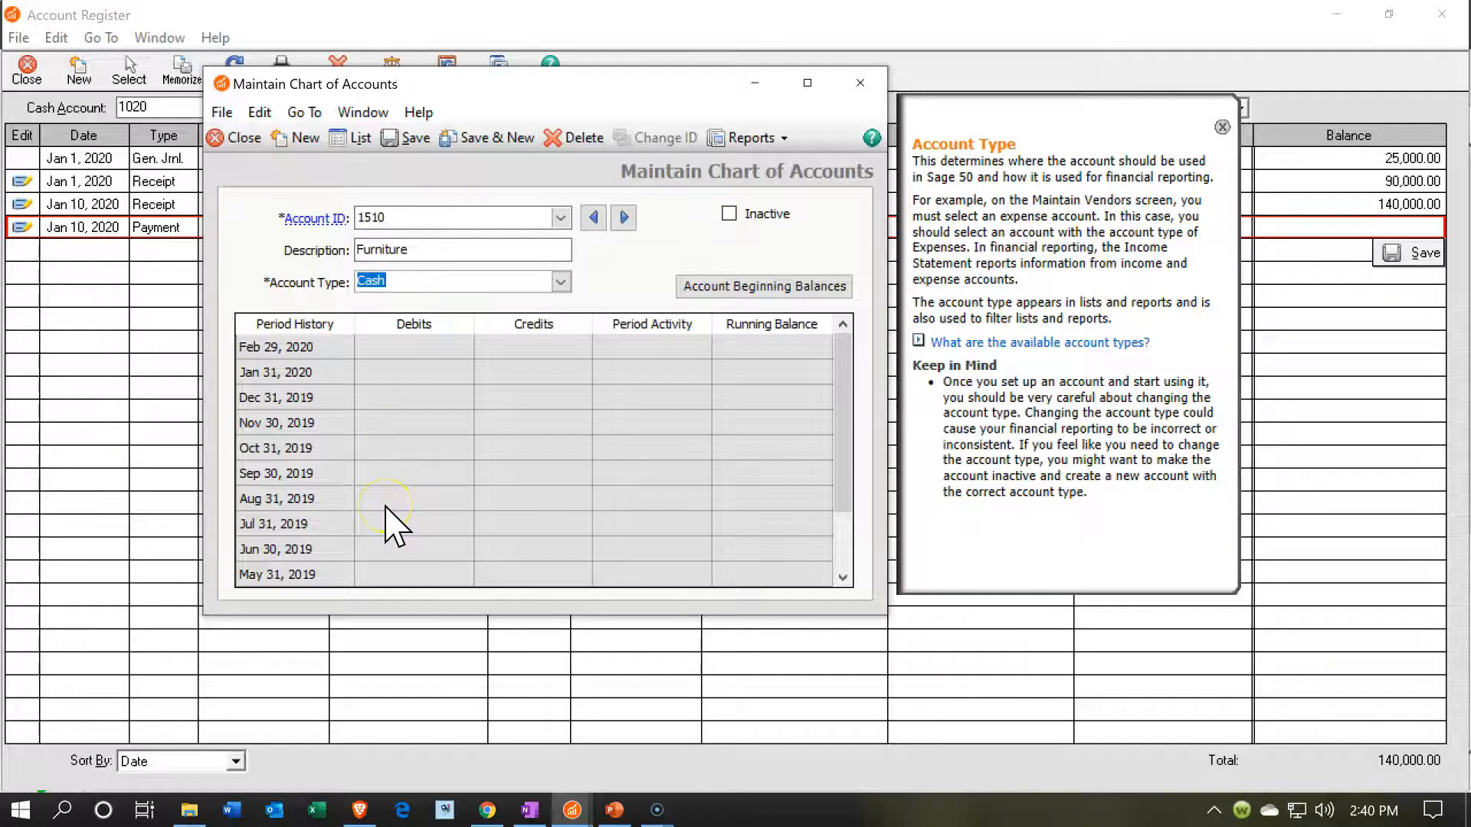
- Set the Furniture account's type to Fixed Assets, then save and close the account record
{"action": "left_click", "coordinate": [560, 283]}
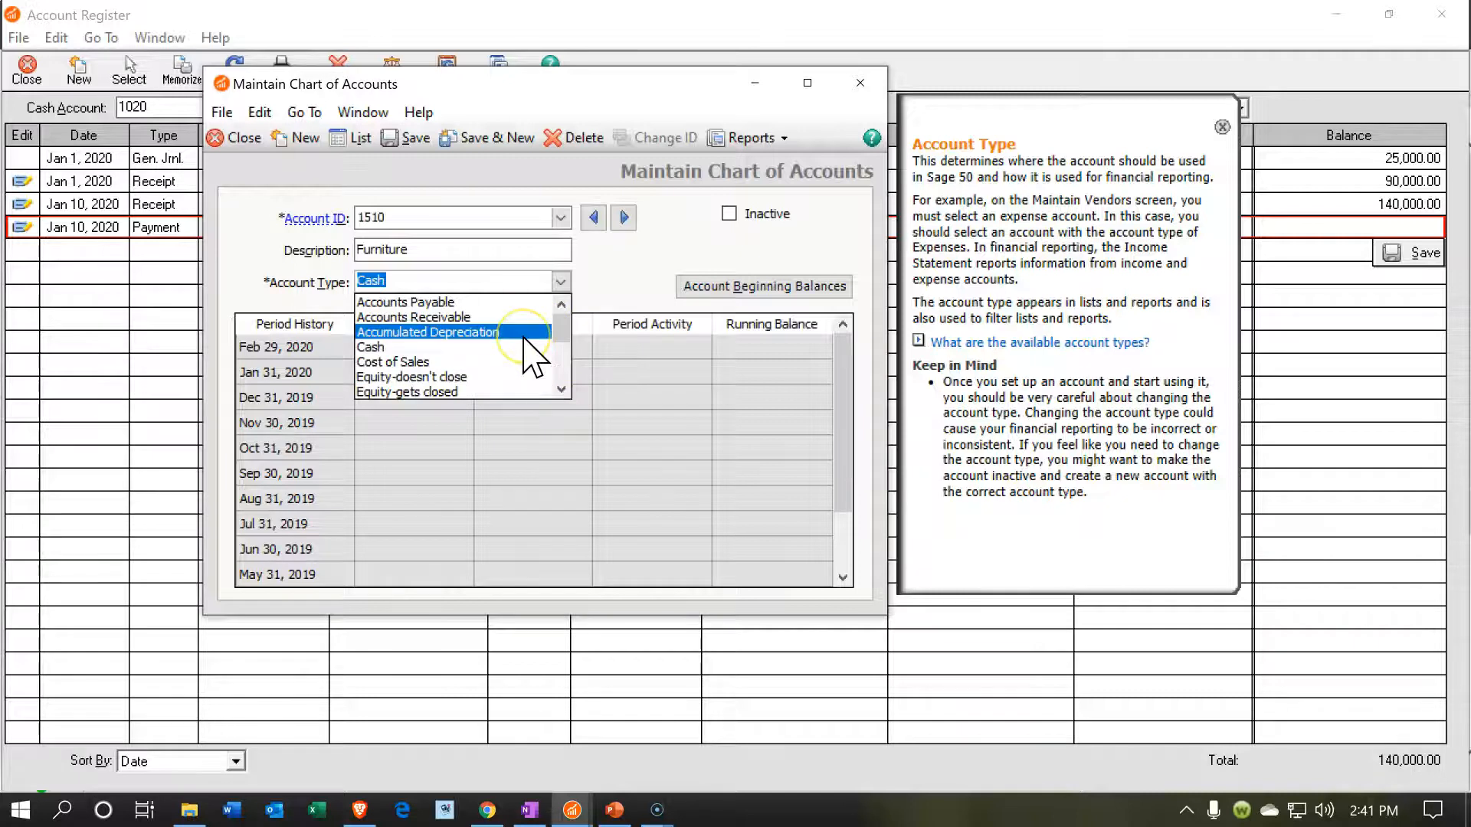
{"action": "left_click", "coordinate": [561, 389]}
{"action": "left_click", "coordinate": [561, 389]}
{"action": "left_click", "coordinate": [562, 389]}
{"action": "left_click", "coordinate": [562, 389]}
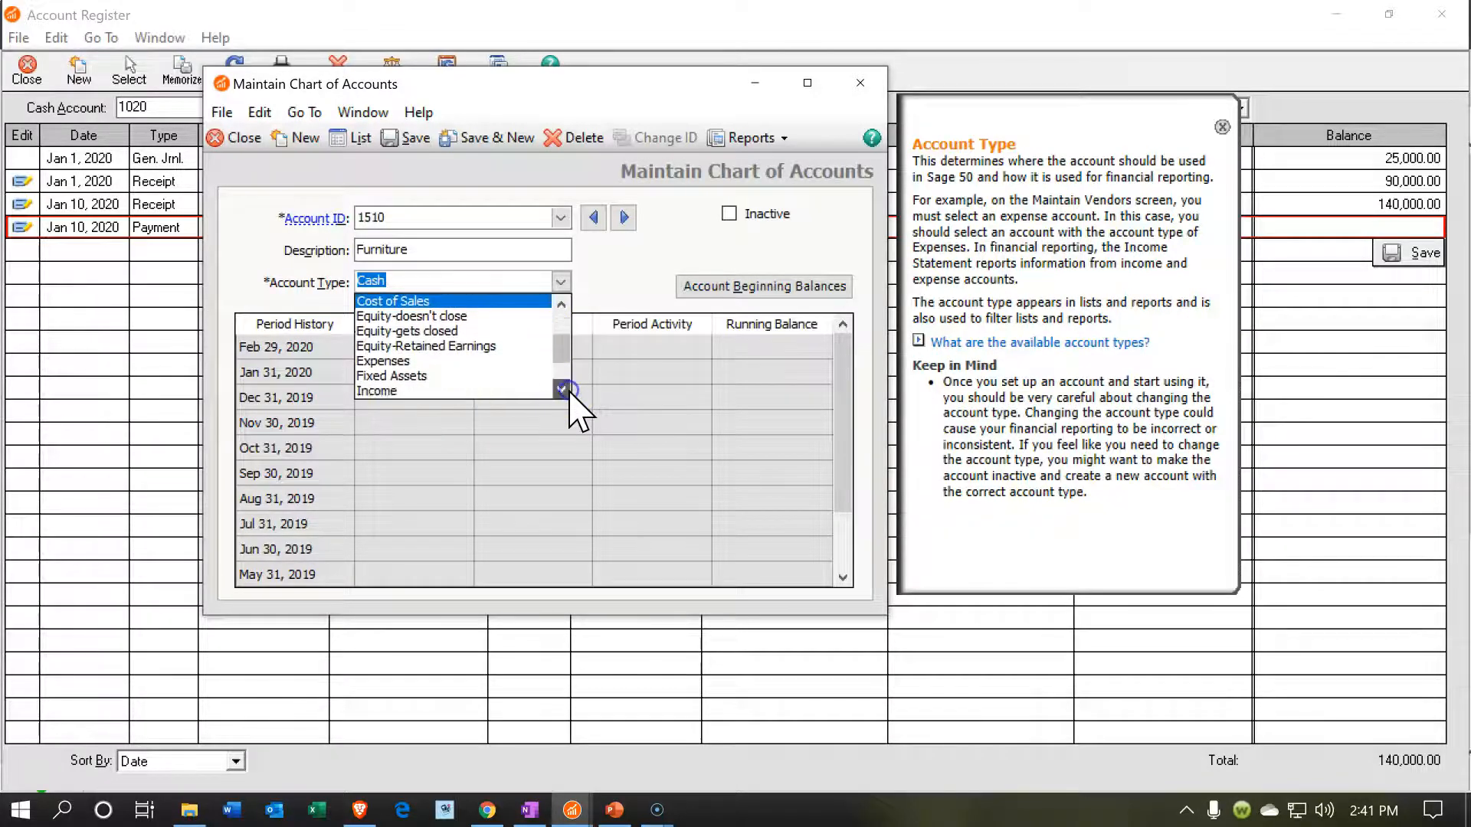
{"action": "left_click", "coordinate": [561, 389]}
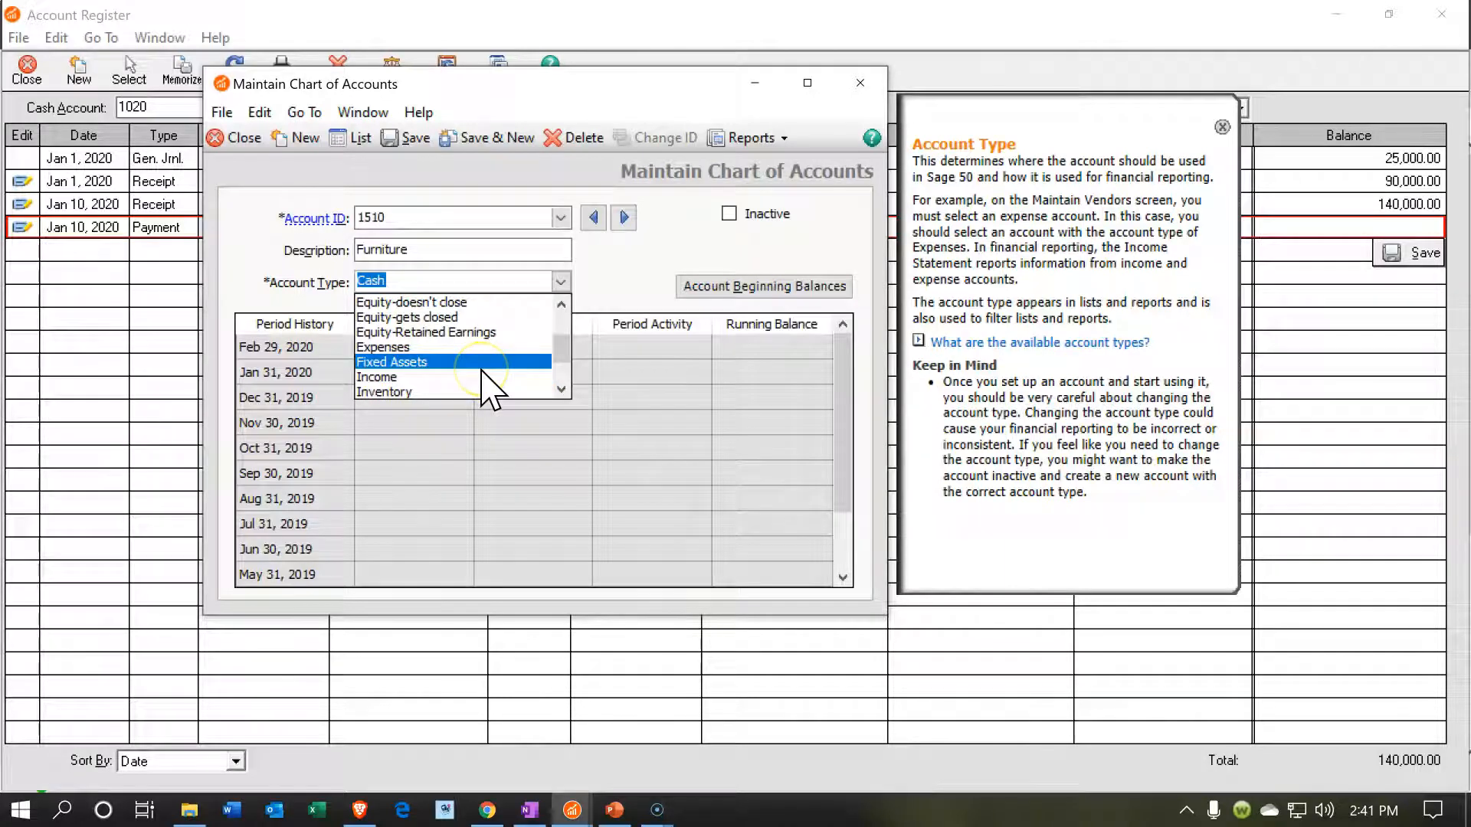
{"action": "left_click", "coordinate": [481, 362]}
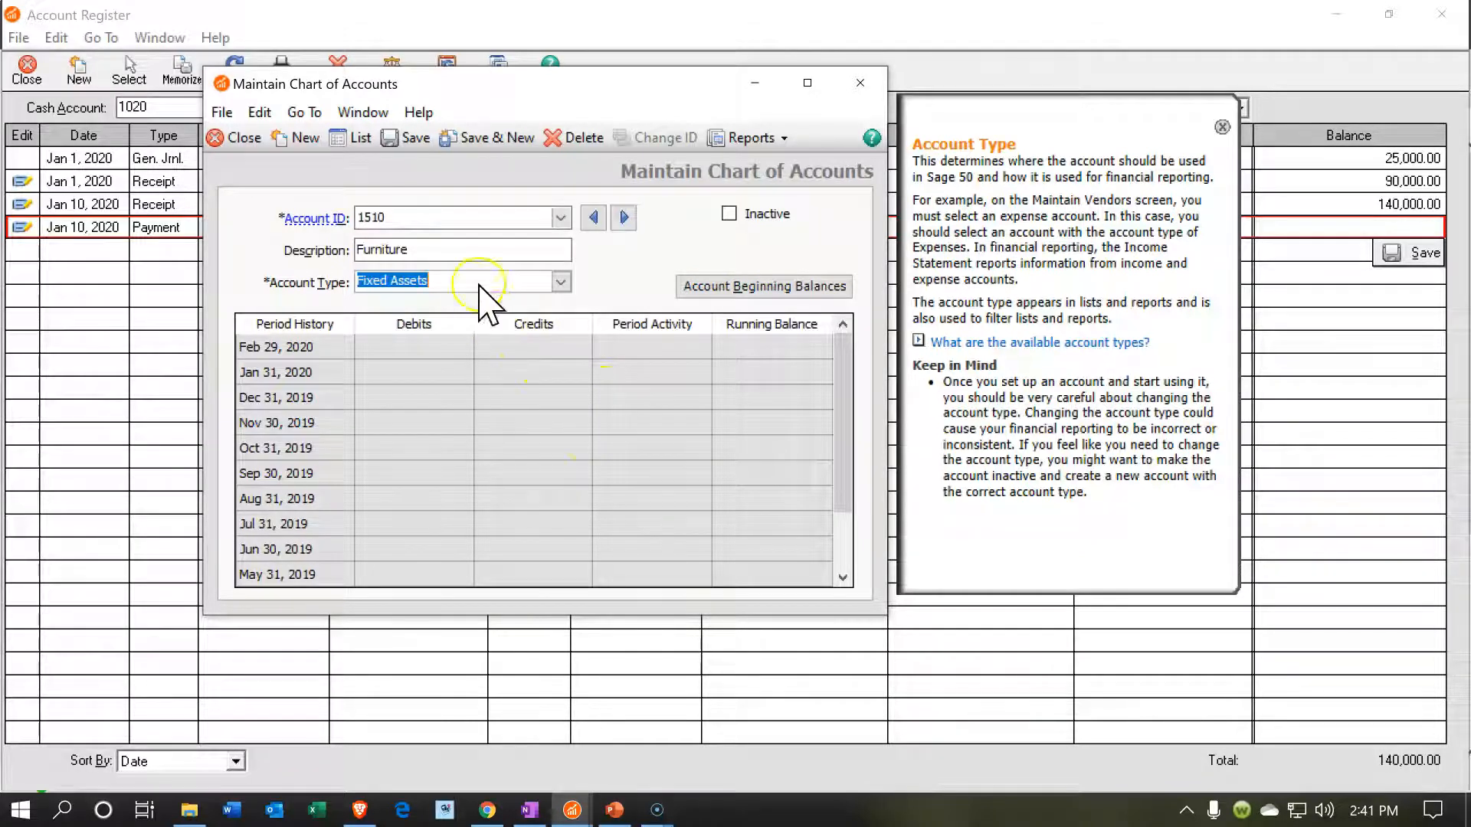
{"action": "left_click", "coordinate": [415, 139]}
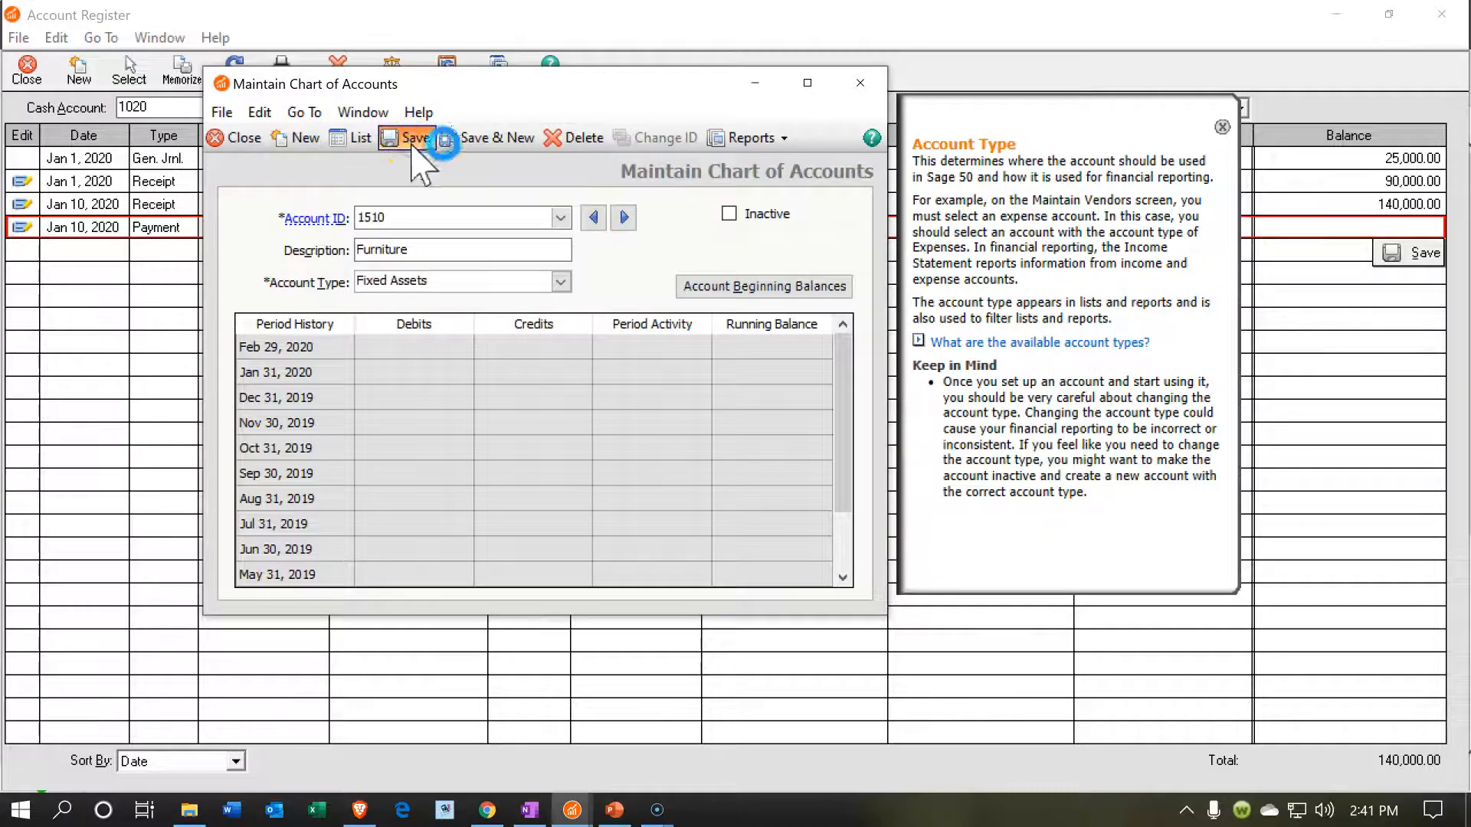
{"action": "left_click", "coordinate": [859, 85]}
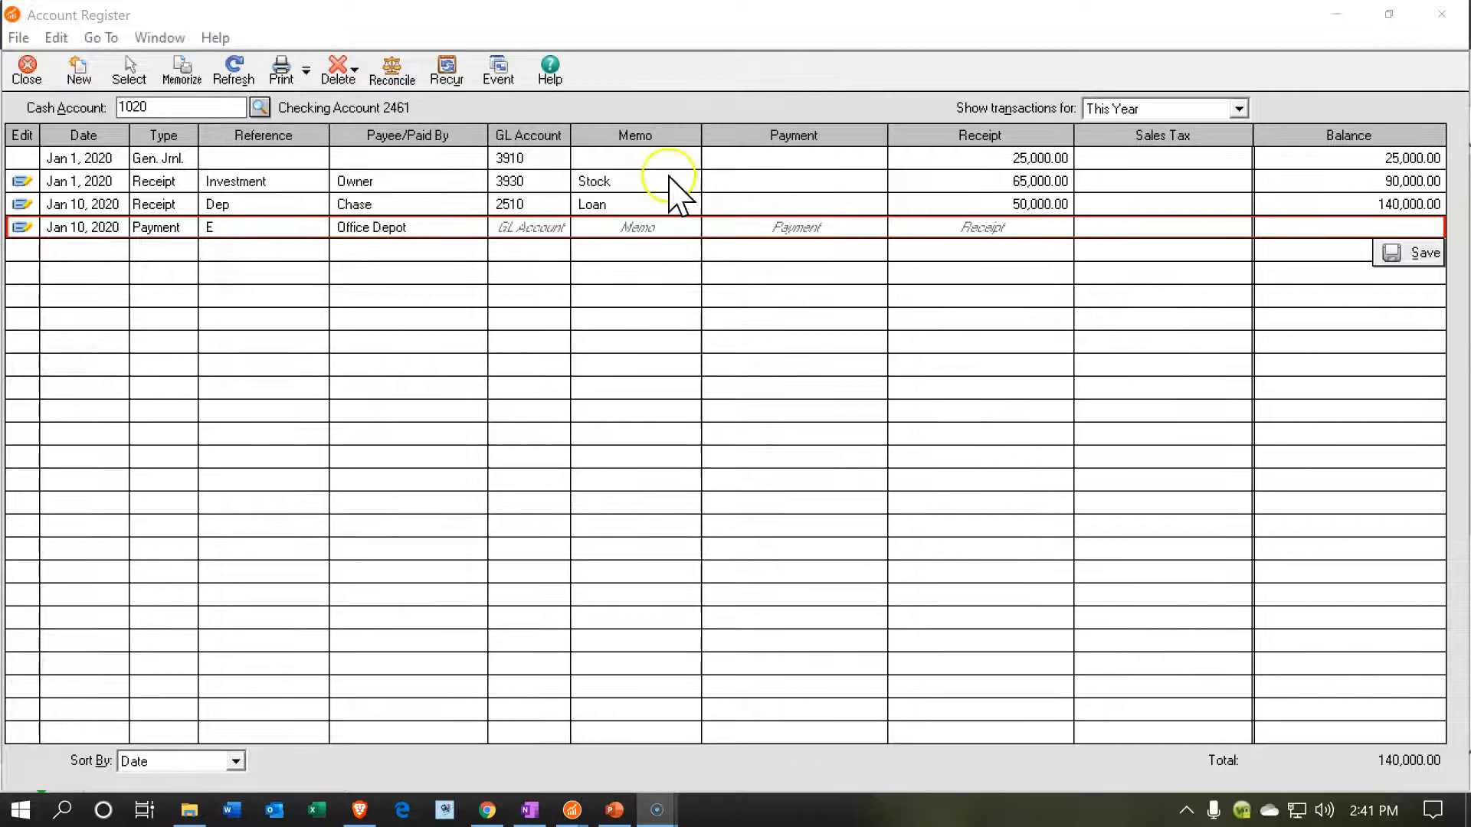
- Assign account 1510 Furniture as the GL account of the January 10 Office Depot payment
{"action": "left_click", "coordinate": [510, 228]}
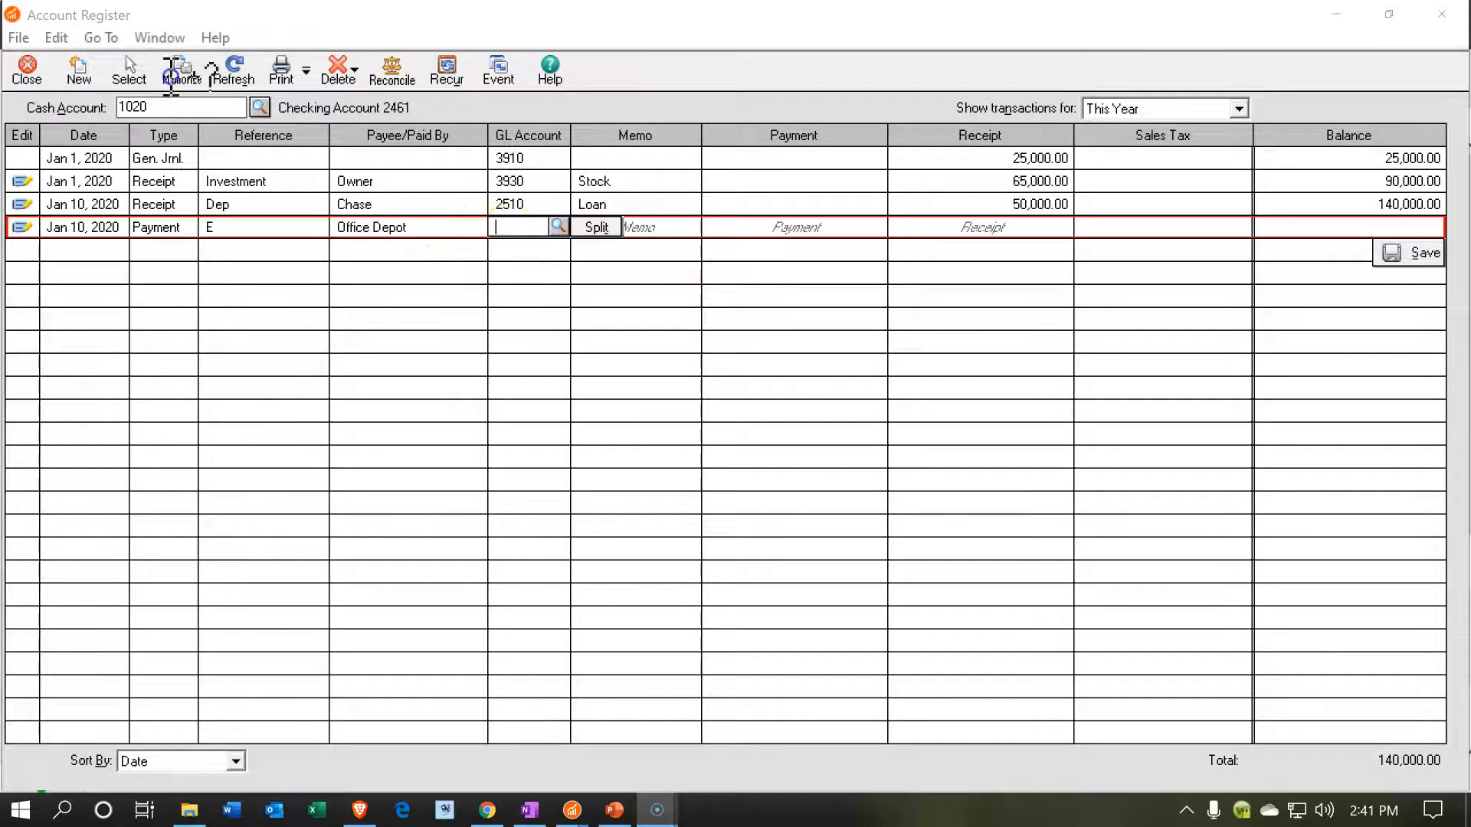
{"action": "left_click", "coordinate": [557, 227]}
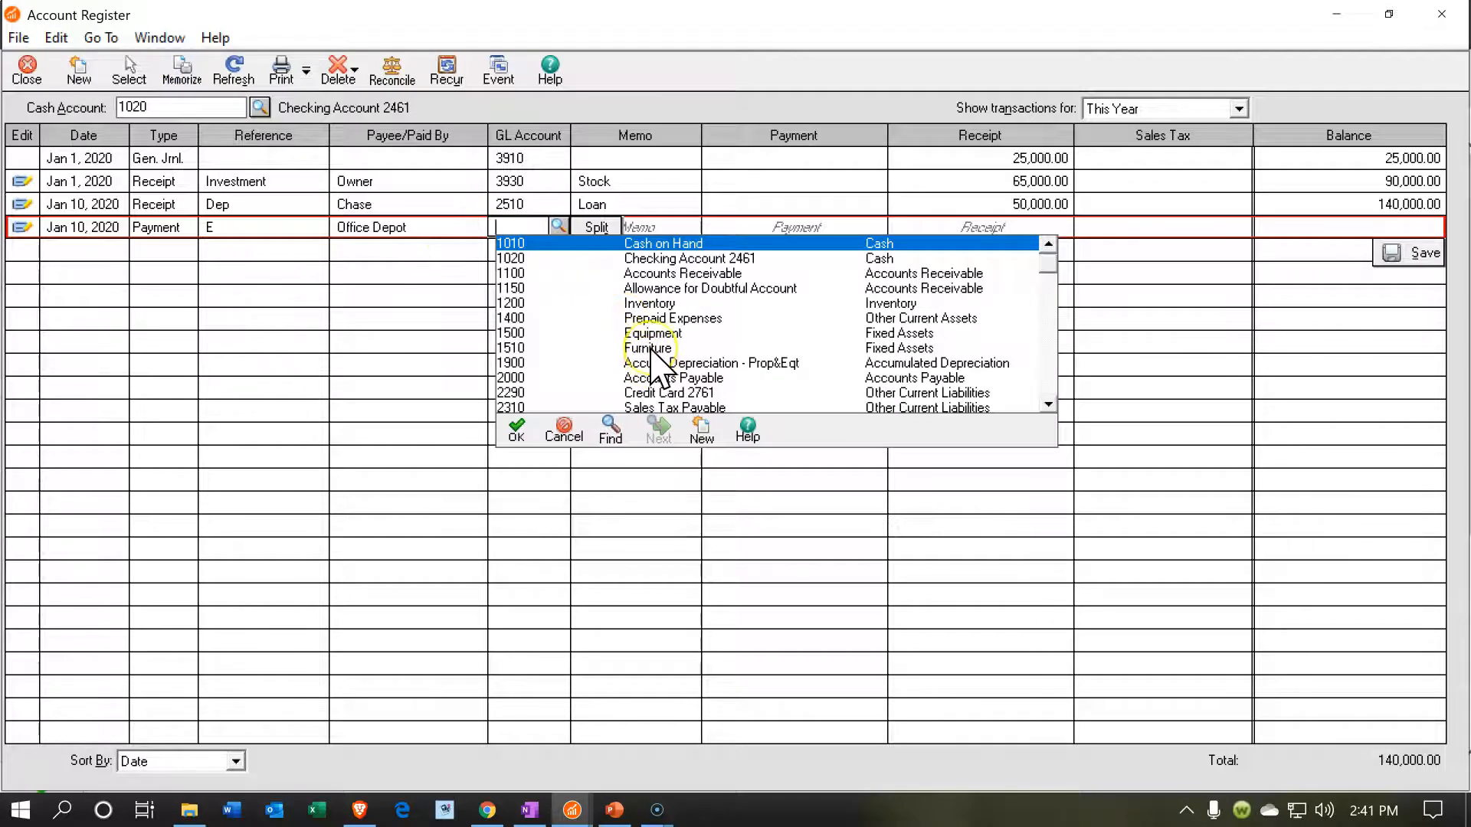
{"action": "double_click", "coordinate": [919, 348]}
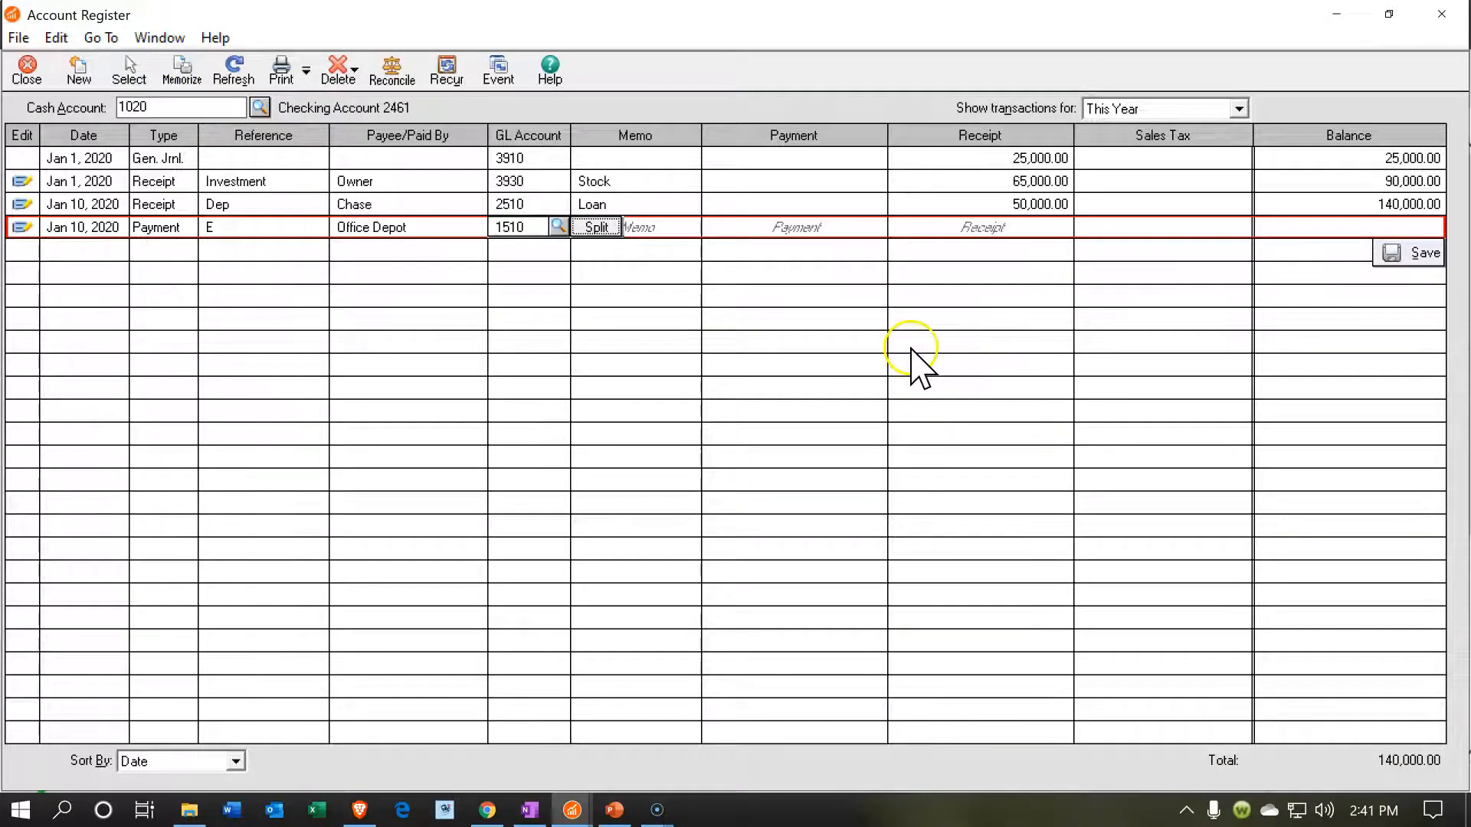
- Enter the memo Purchase and a payment amount of 16,000.00, then save the transaction despite it being outside the current period
{"action": "key", "text": "Tab"}
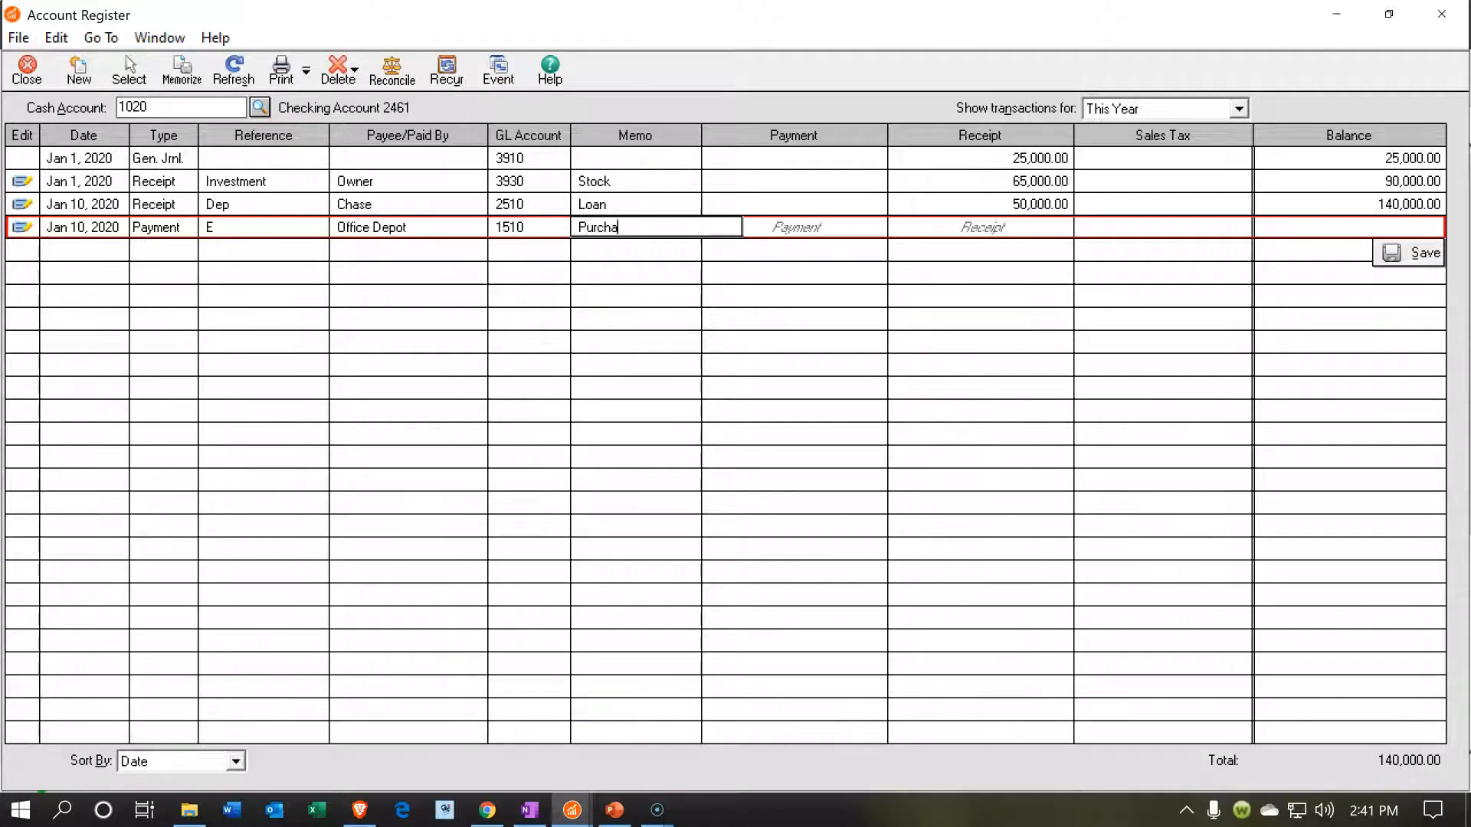
{"action": "key", "text": "Tab"}
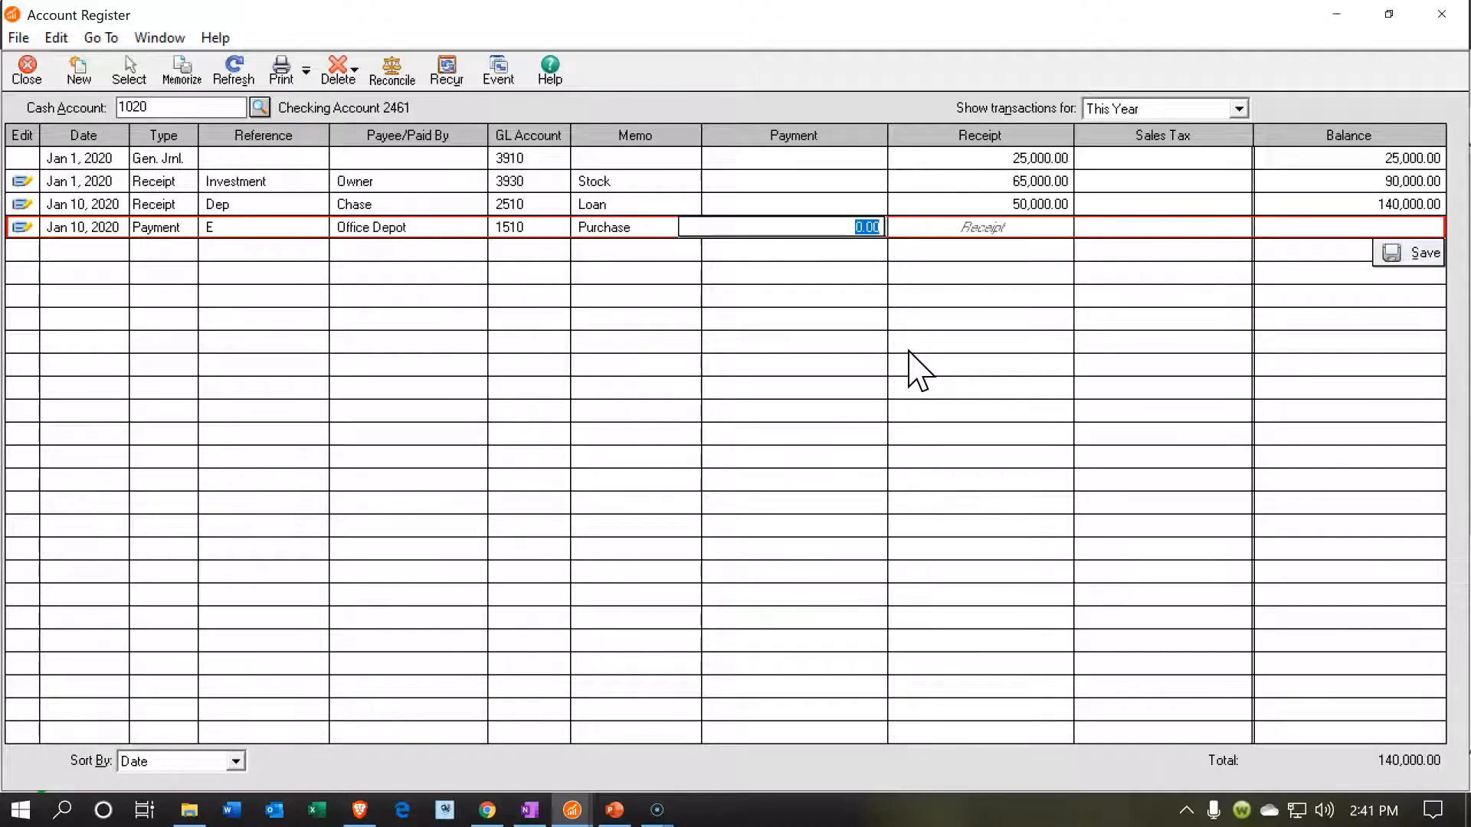
{"action": "type", "text": "16,00"}
{"action": "key", "text": "Tab"}
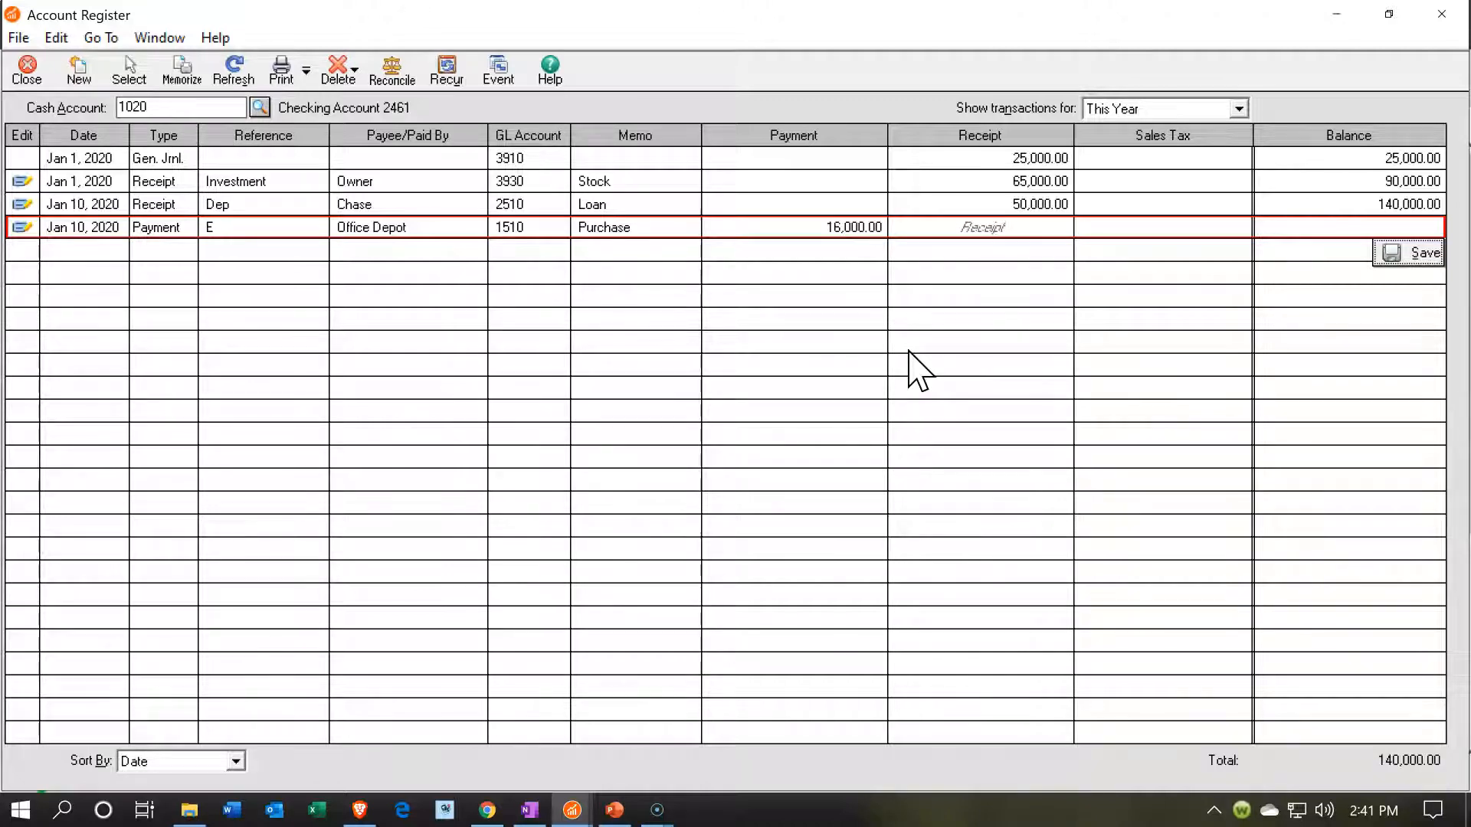
{"action": "key", "text": "Tab"}
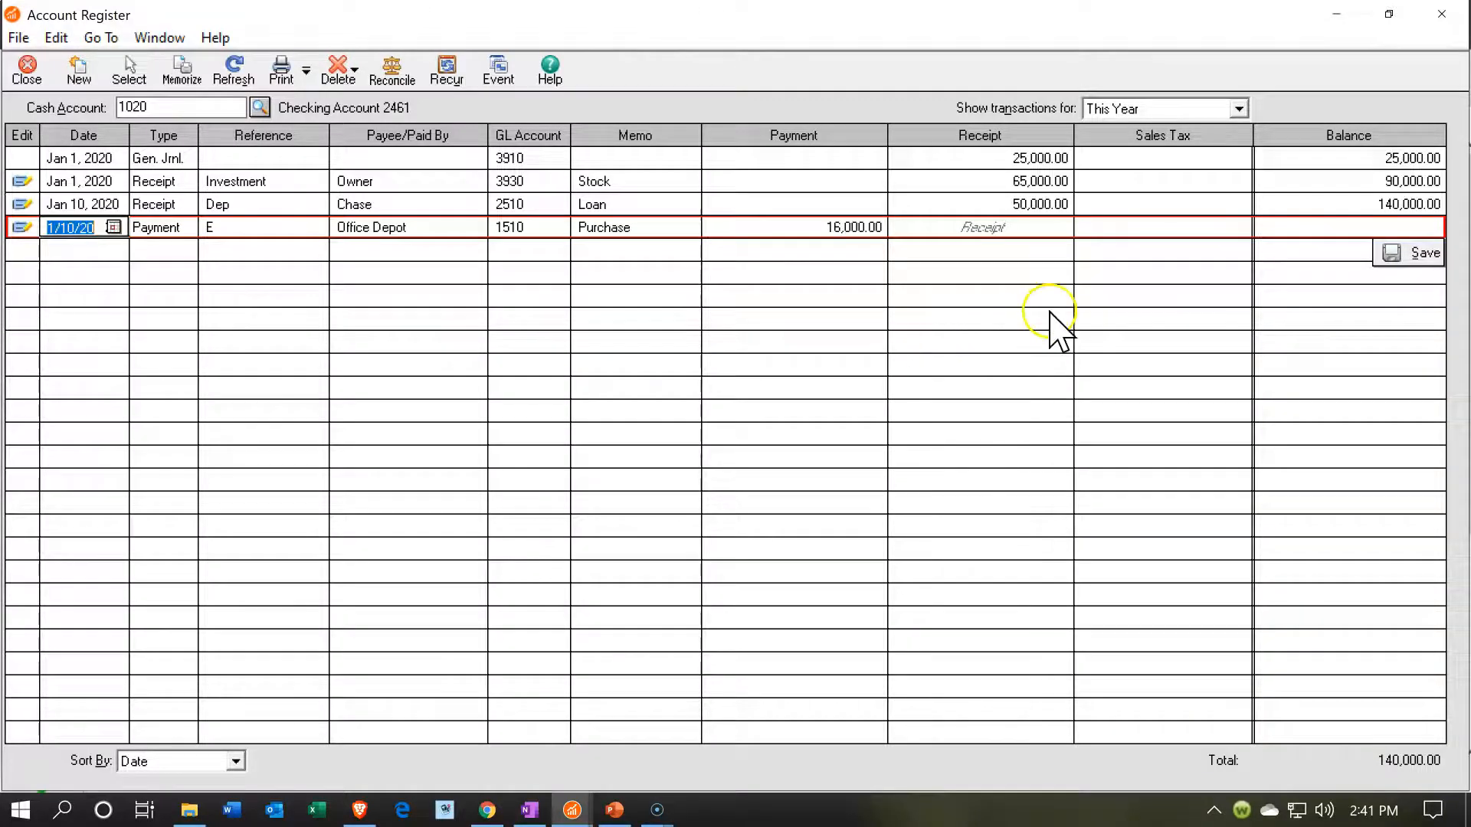
{"action": "left_click", "coordinate": [1404, 259]}
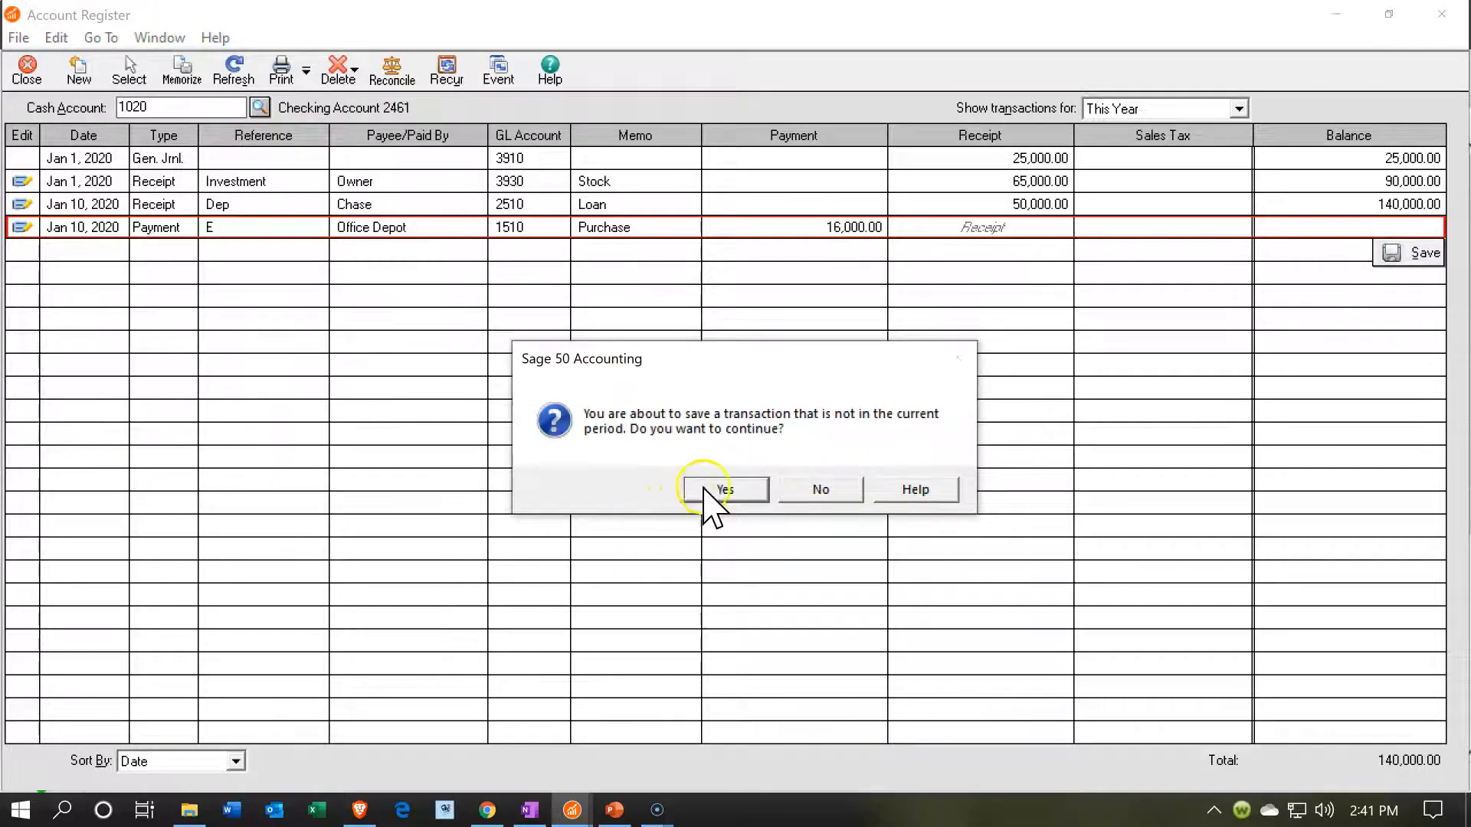
{"action": "left_click", "coordinate": [713, 494]}
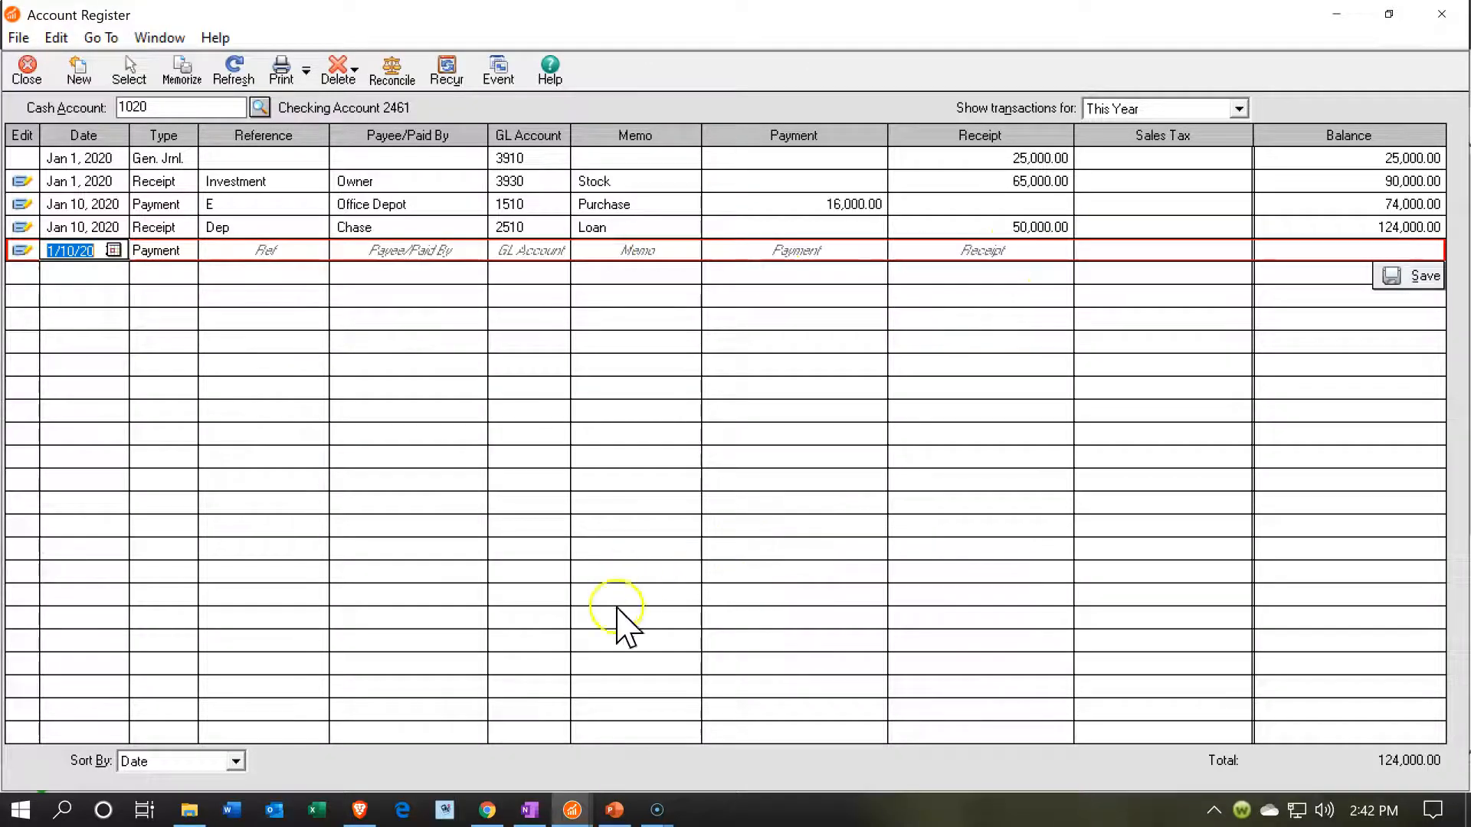
- Close the open report selection window and switch to the main Sage 50 window
{"action": "left_click", "coordinate": [573, 810]}
{"action": "mouse_move", "coordinate": [571, 766]}
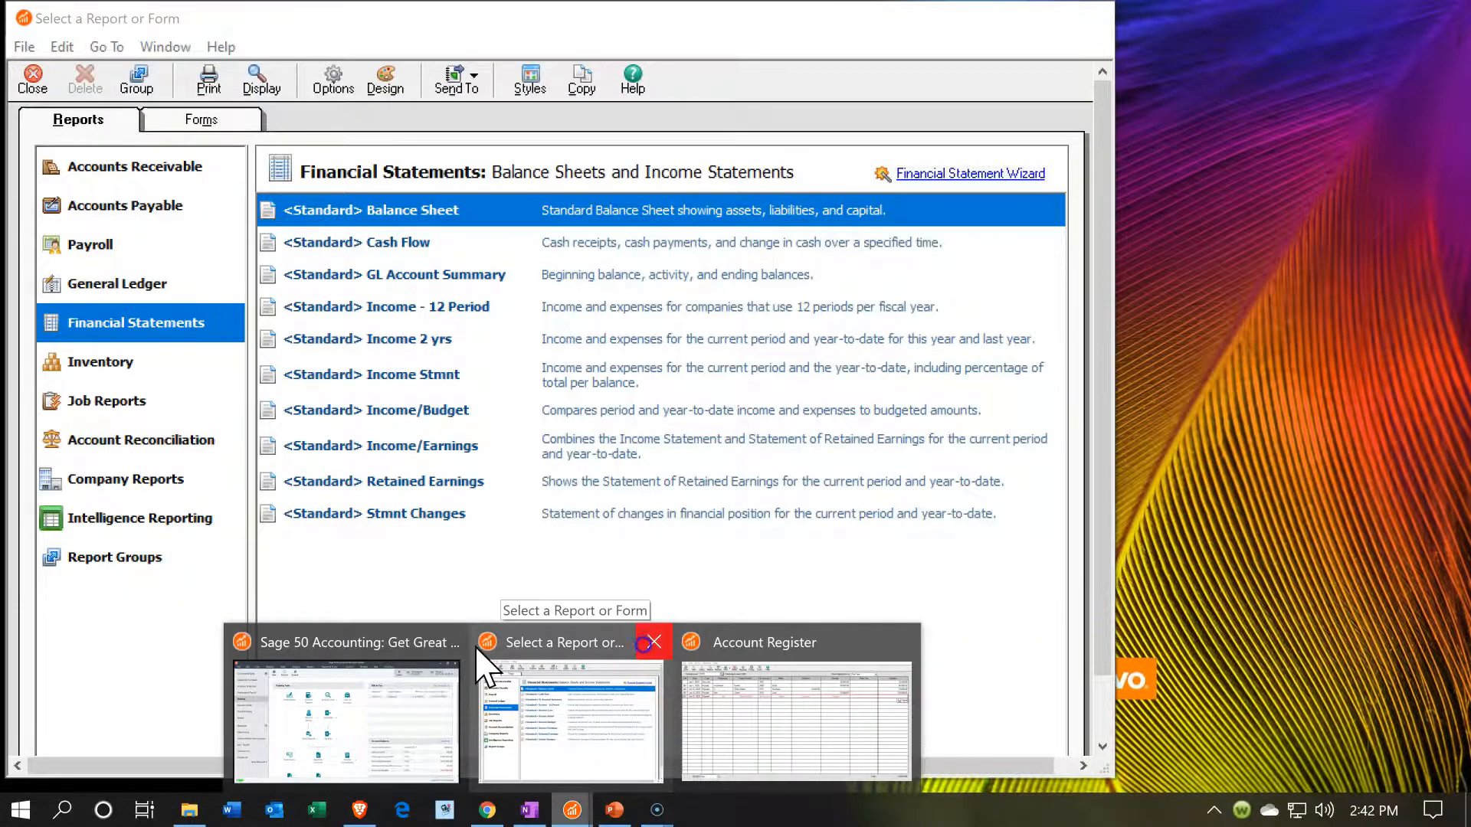
{"action": "left_click", "coordinate": [653, 642]}
{"action": "left_click", "coordinate": [399, 701]}
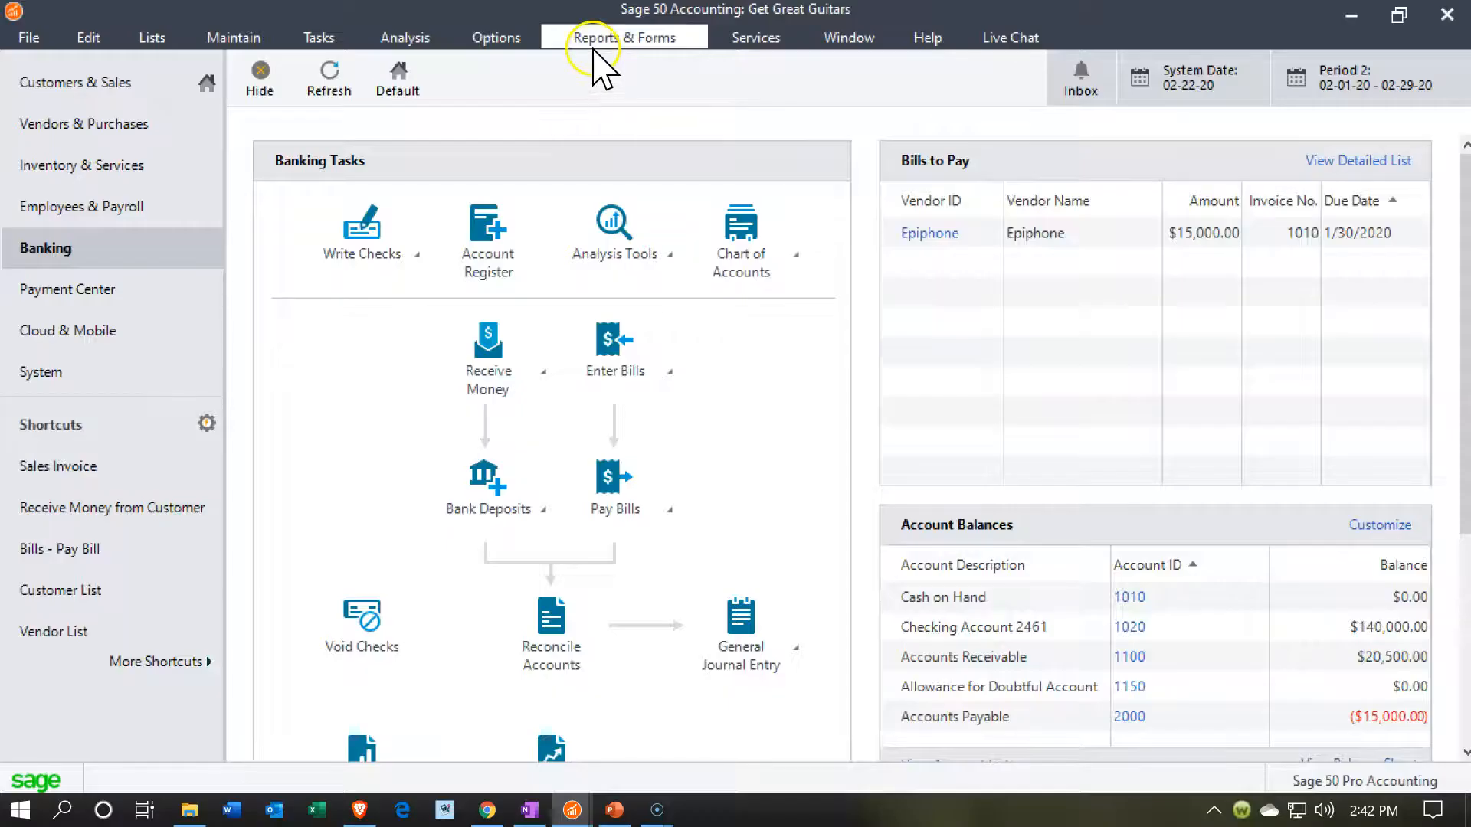
- Display the standard Balance Sheet for the range Period 1 (1/1/20) to Period 1 (1/31/20) in a maximized window
{"action": "left_click", "coordinate": [605, 38]}
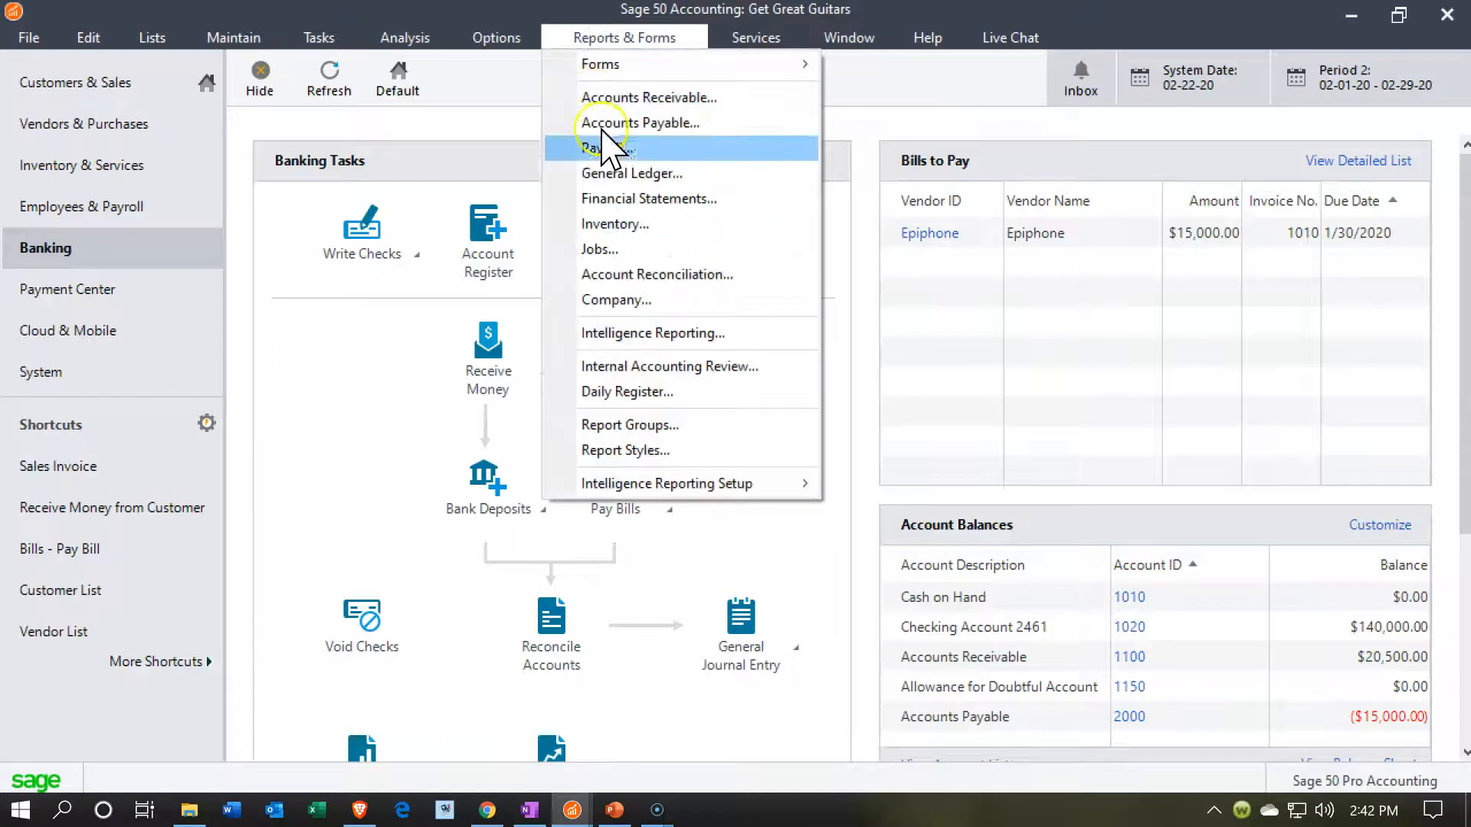
{"action": "left_click", "coordinate": [618, 198]}
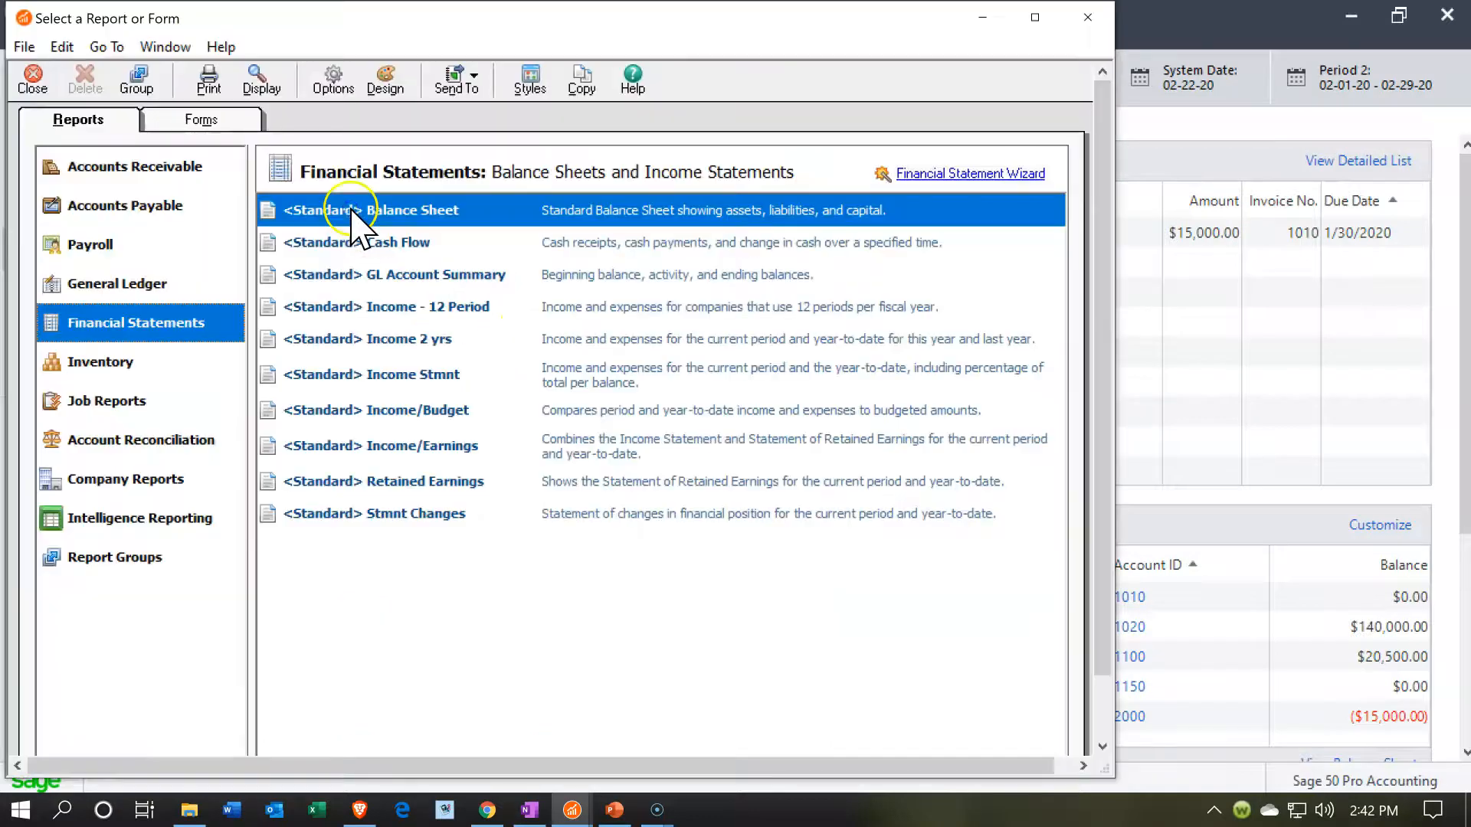
{"action": "double_click", "coordinate": [352, 208]}
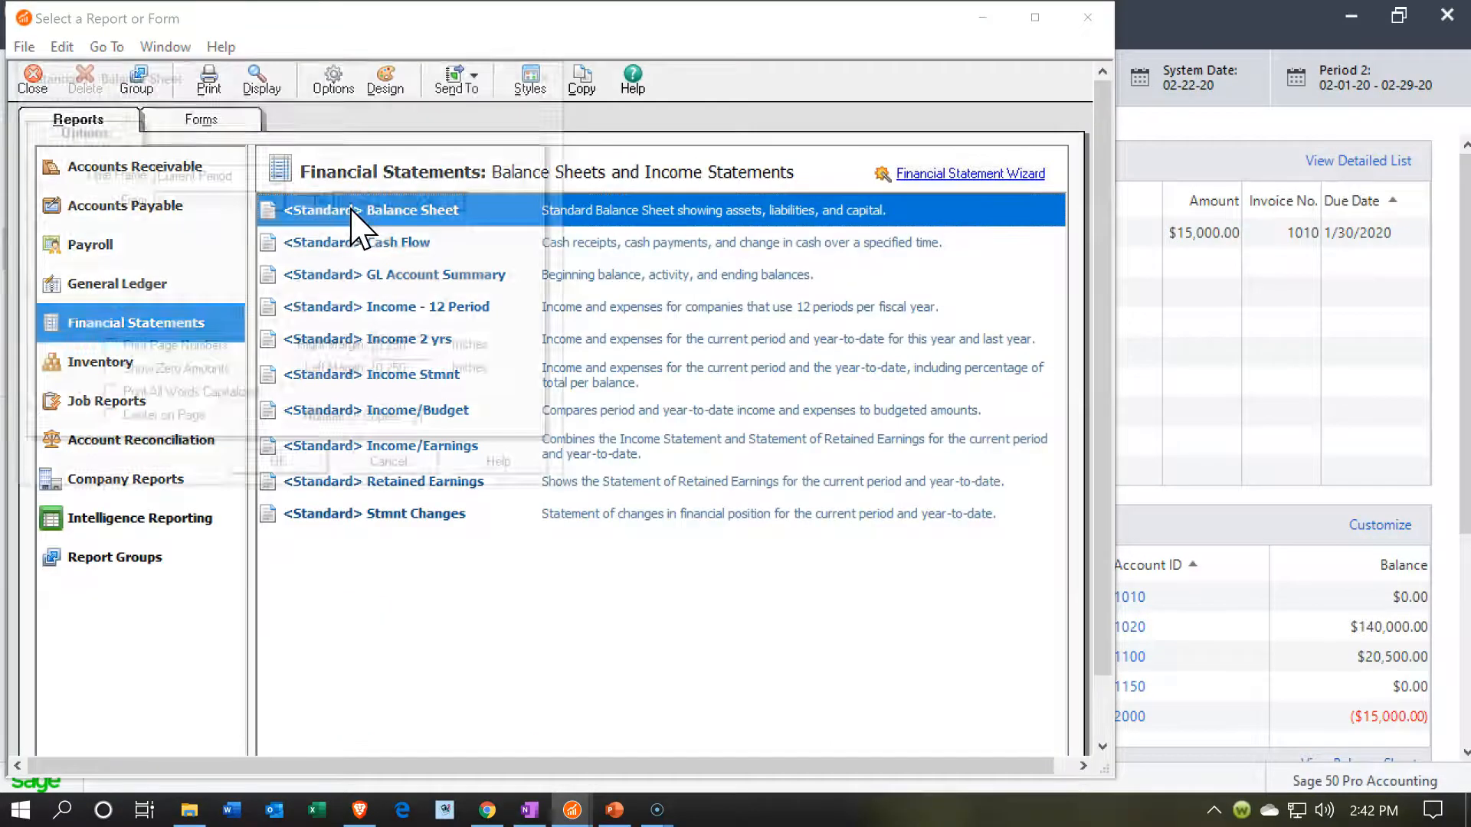
{"action": "left_click", "coordinate": [282, 178]}
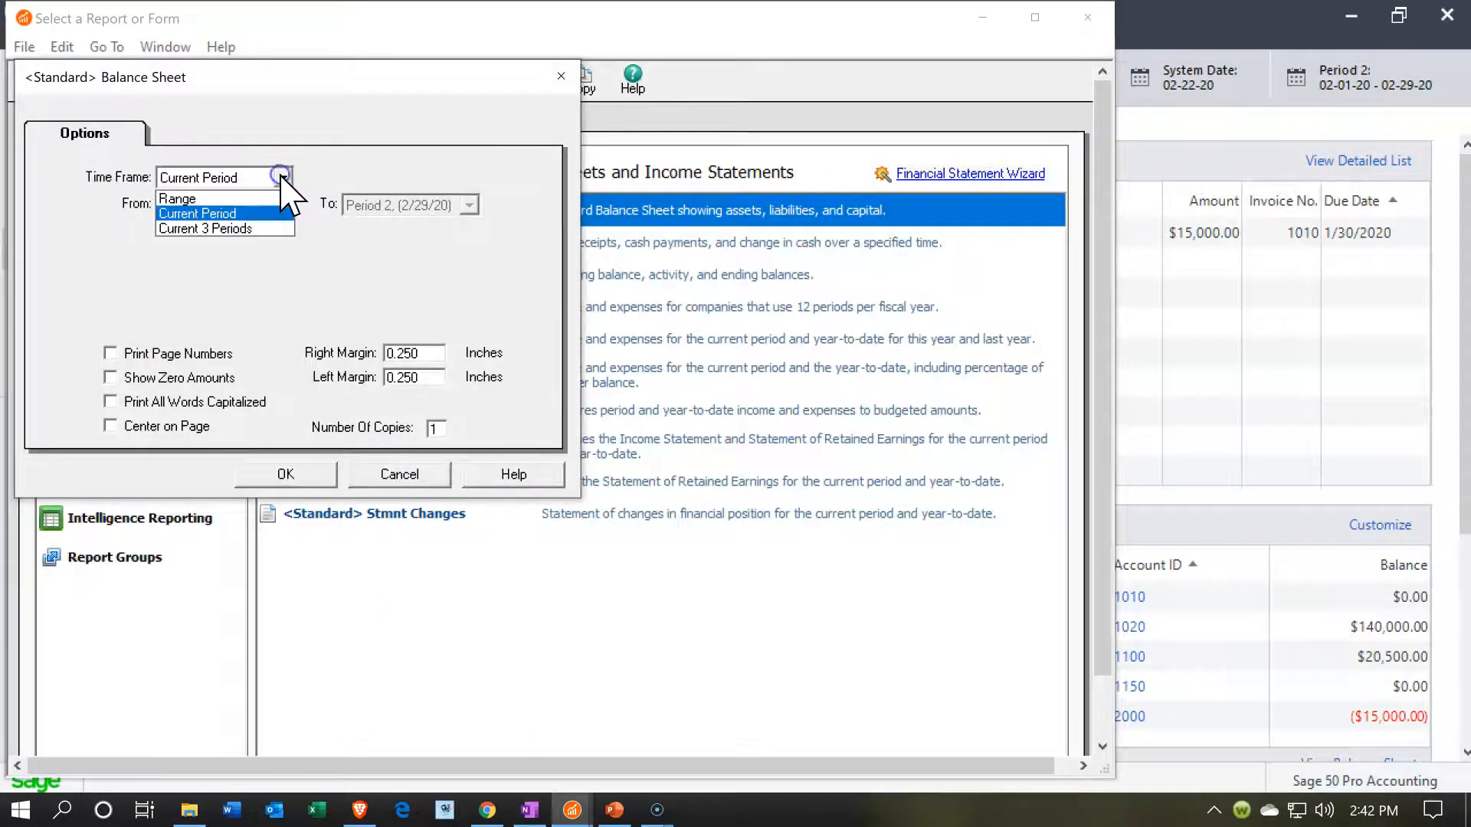
{"action": "left_click", "coordinate": [247, 193]}
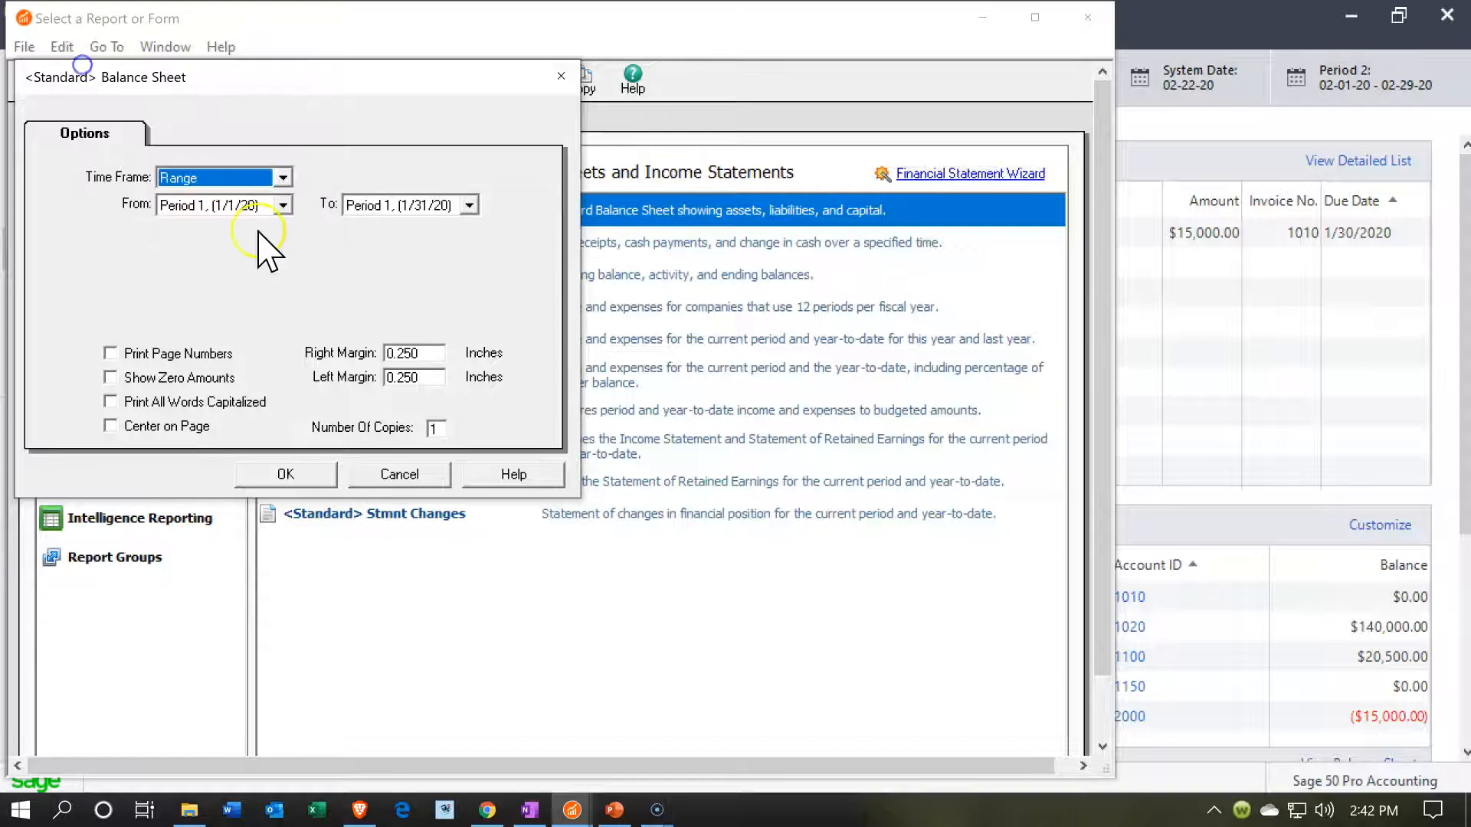
{"action": "left_click", "coordinate": [294, 468]}
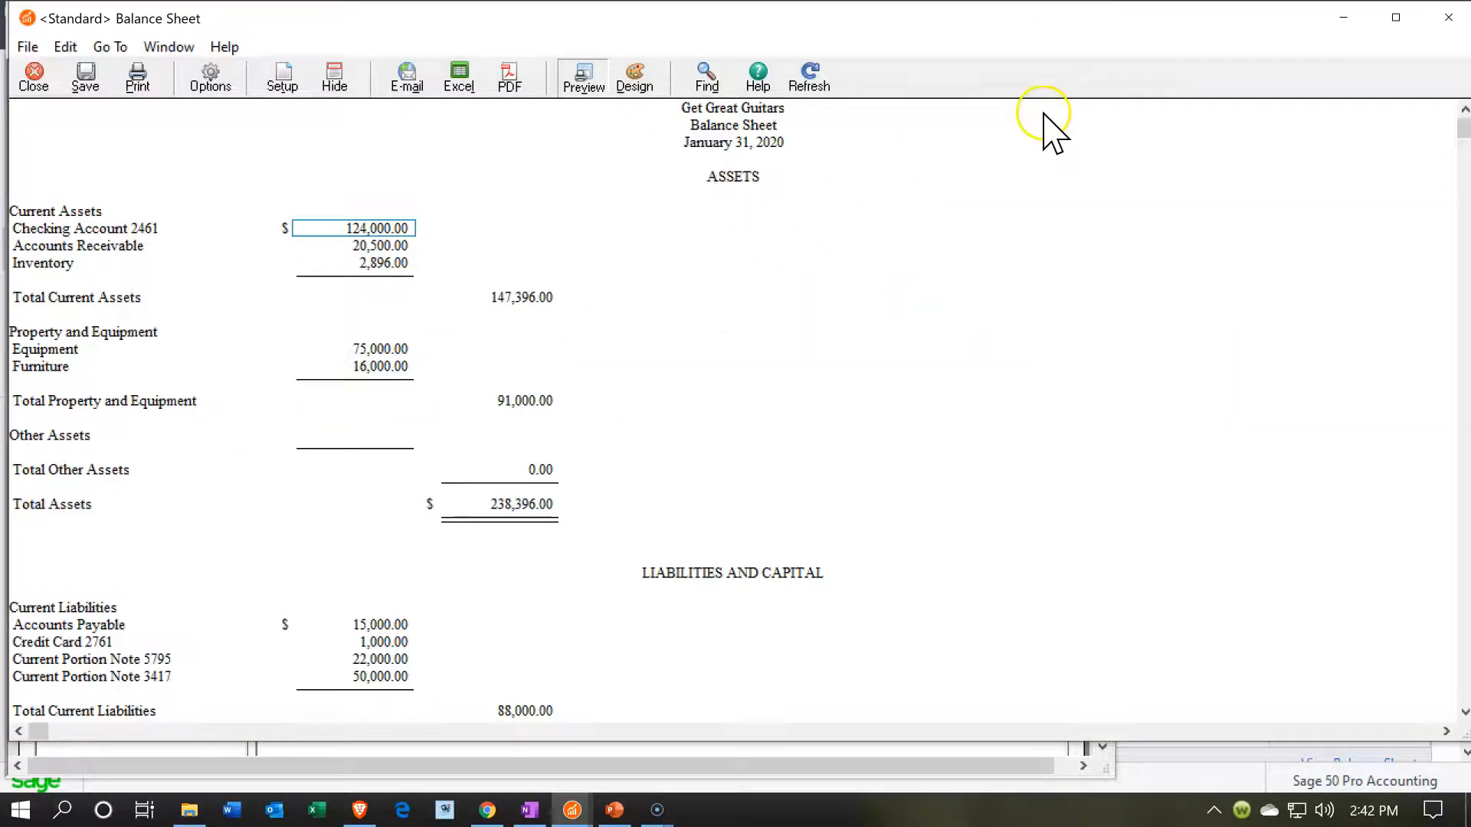
{"action": "left_click", "coordinate": [1395, 17]}
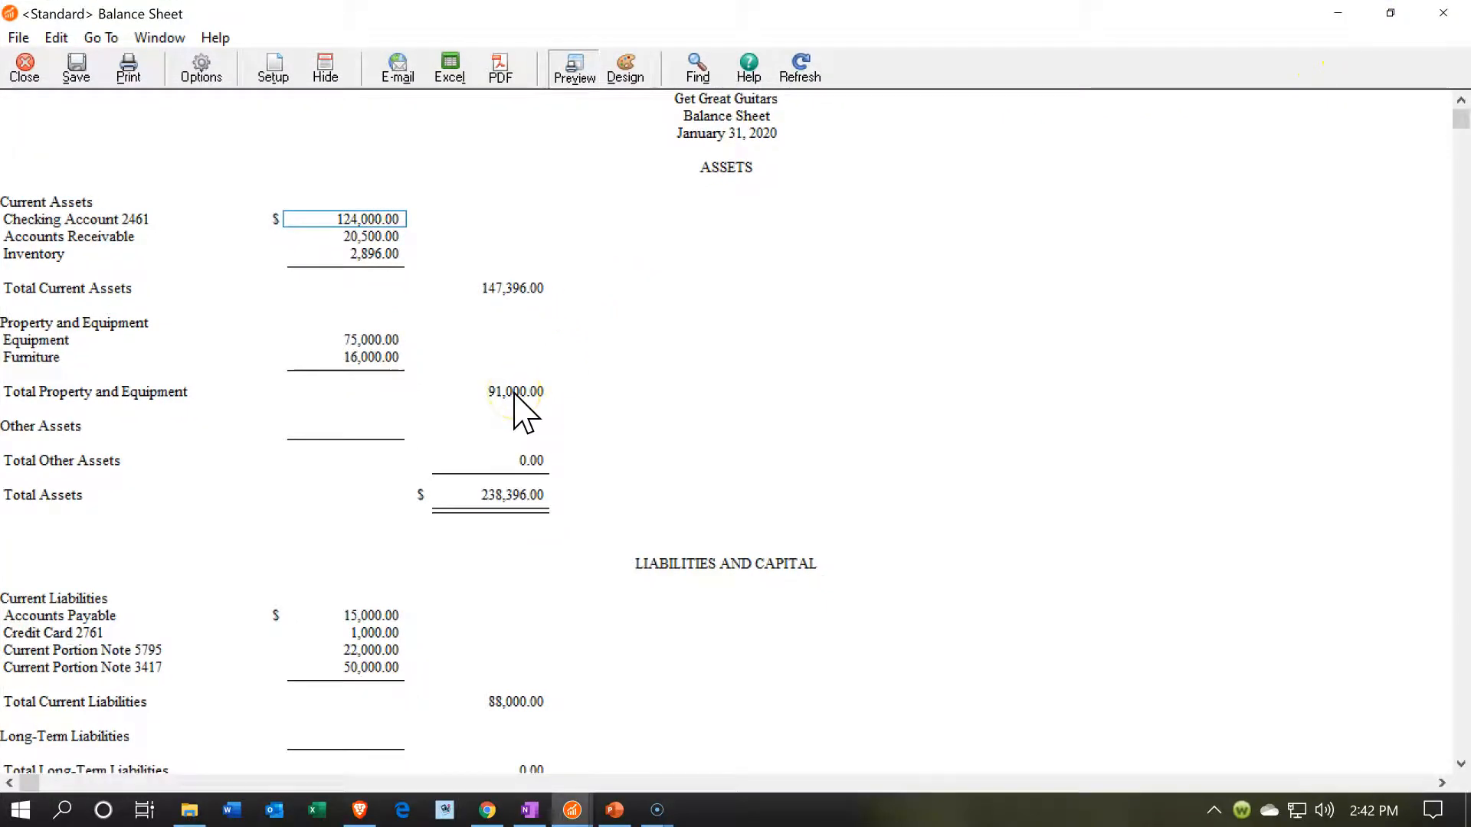
- Examine the general ledger details behind the balance sheet's Furniture and Checking Account 2461 amounts, closing each ledger report after viewing
{"action": "double_click", "coordinate": [387, 357]}
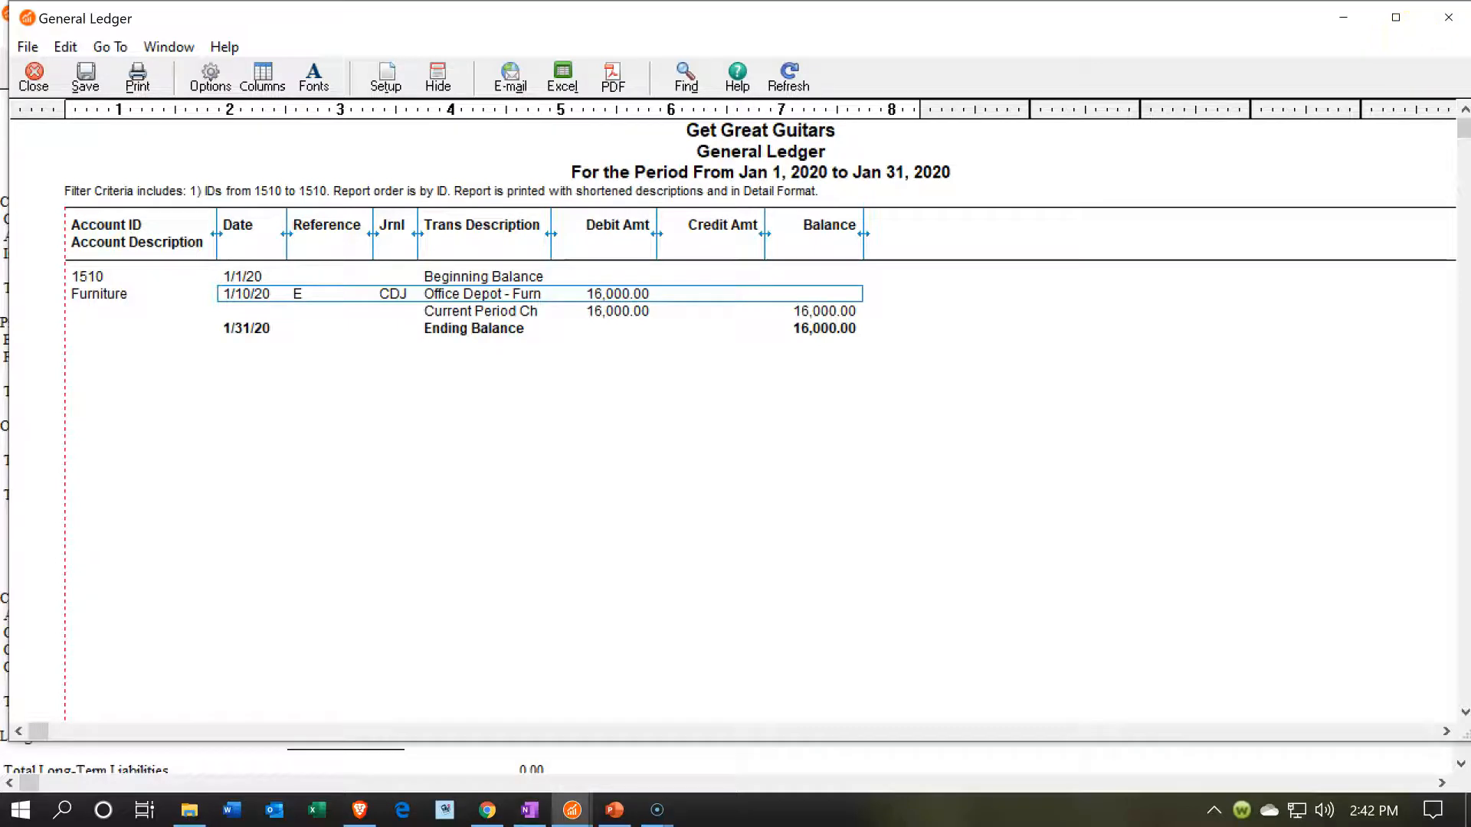
{"action": "left_click", "coordinate": [1448, 17]}
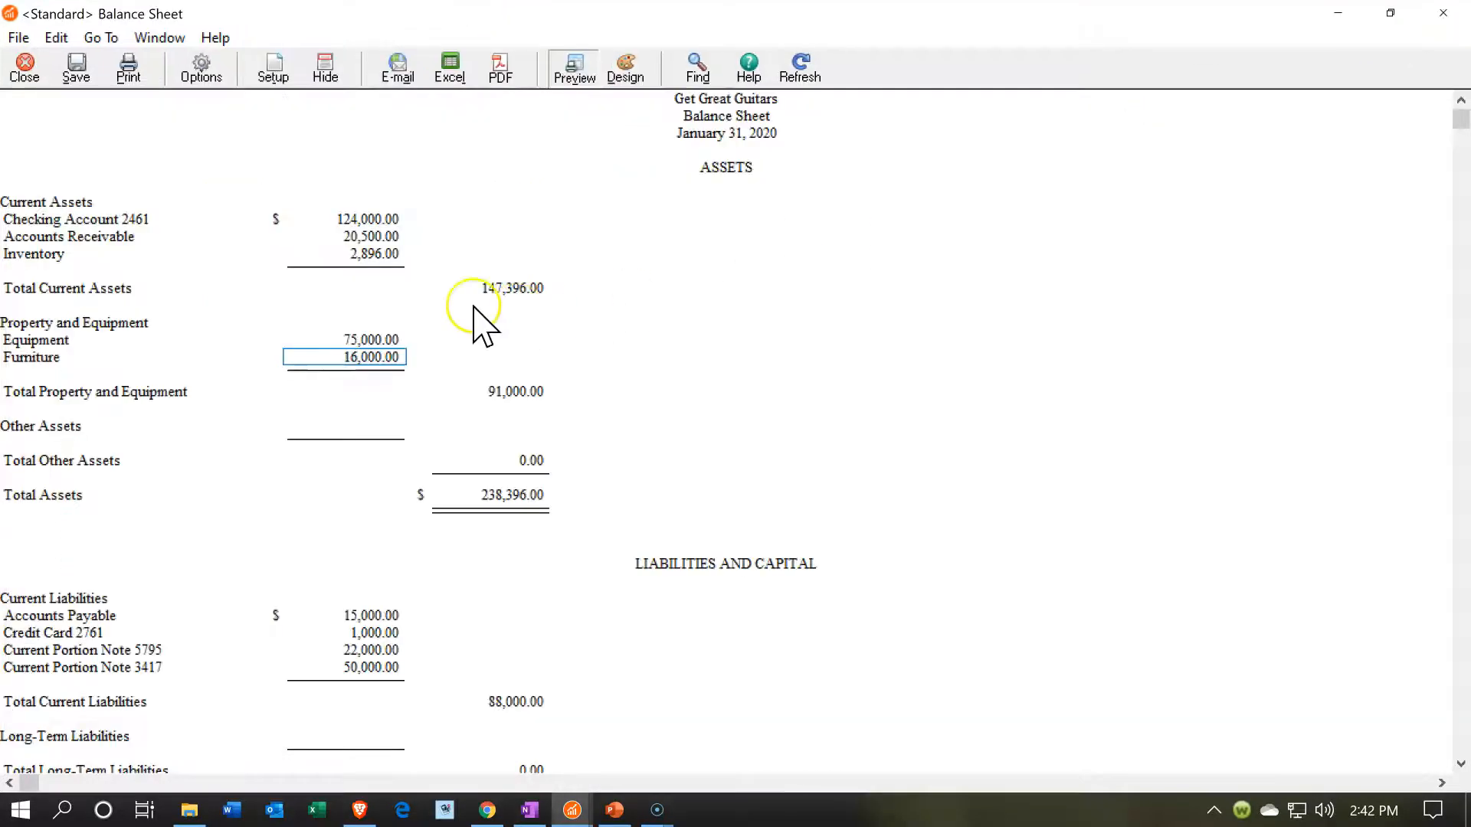
{"action": "double_click", "coordinate": [356, 218]}
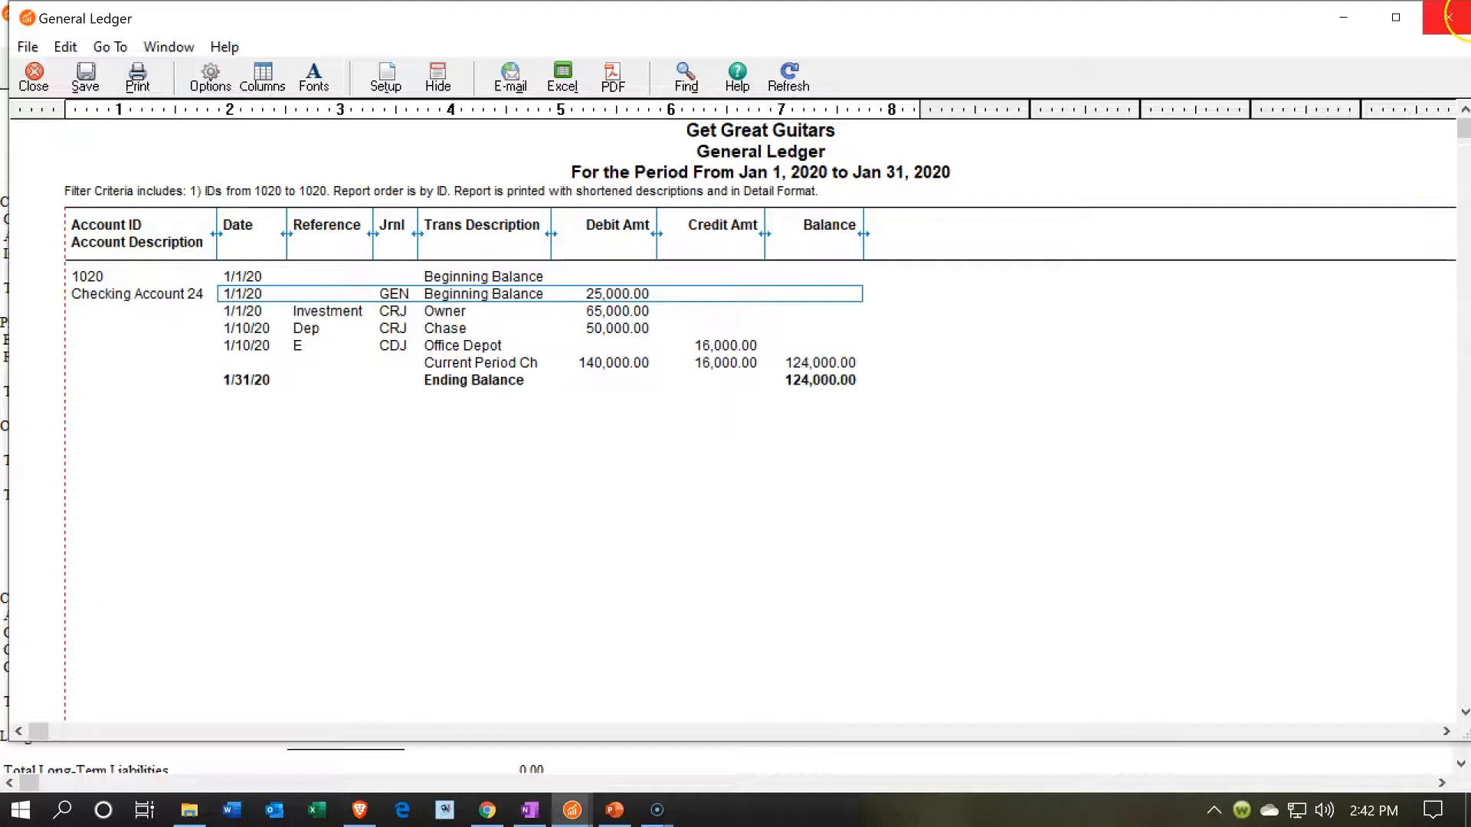
{"action": "left_click", "coordinate": [1448, 15]}
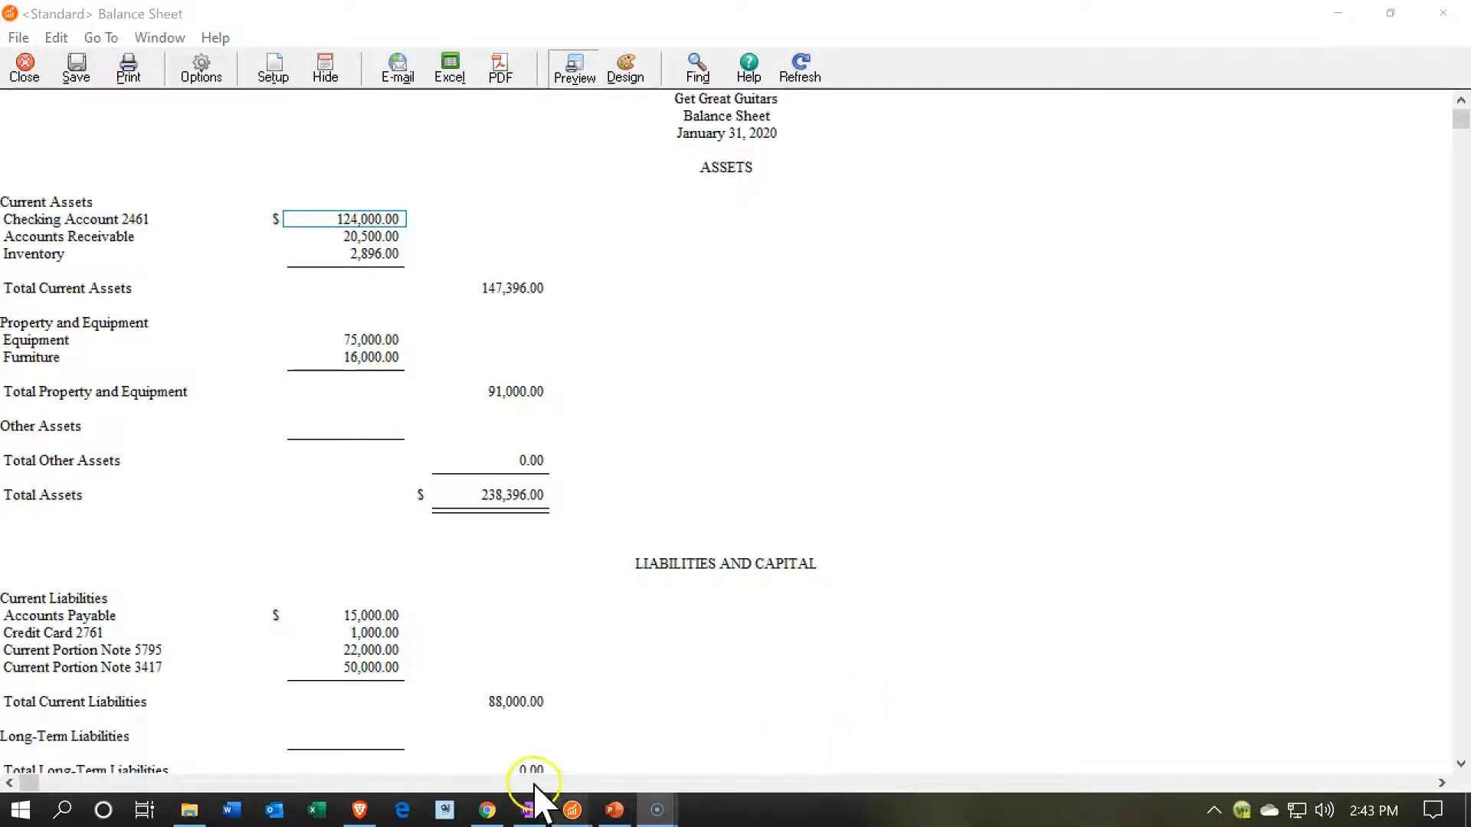
- Switch to the main Sage 50 window and start a new check from the banking tasks
{"action": "mouse_move", "coordinate": [575, 806]}
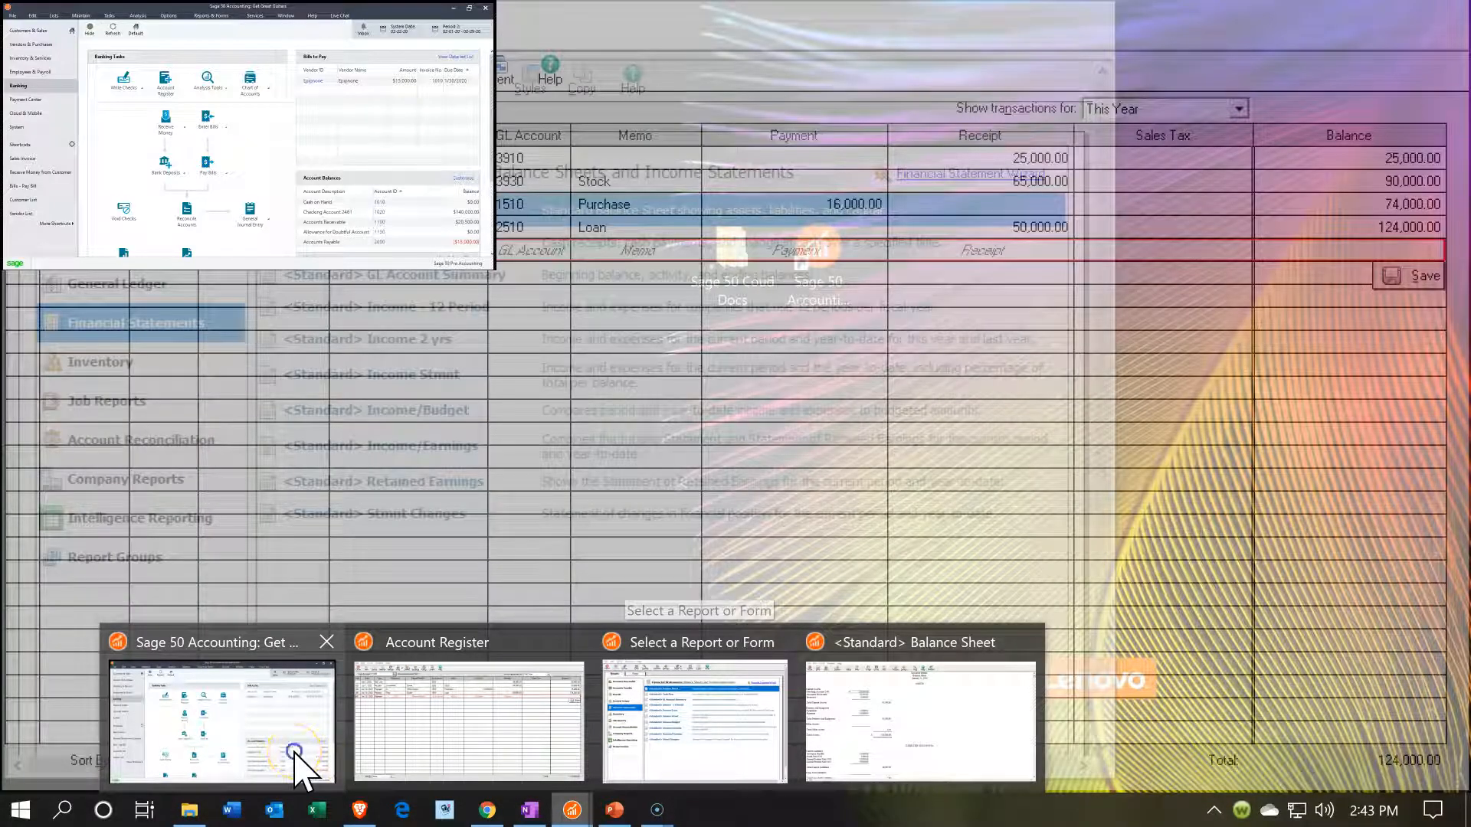
{"action": "left_click", "coordinate": [300, 769]}
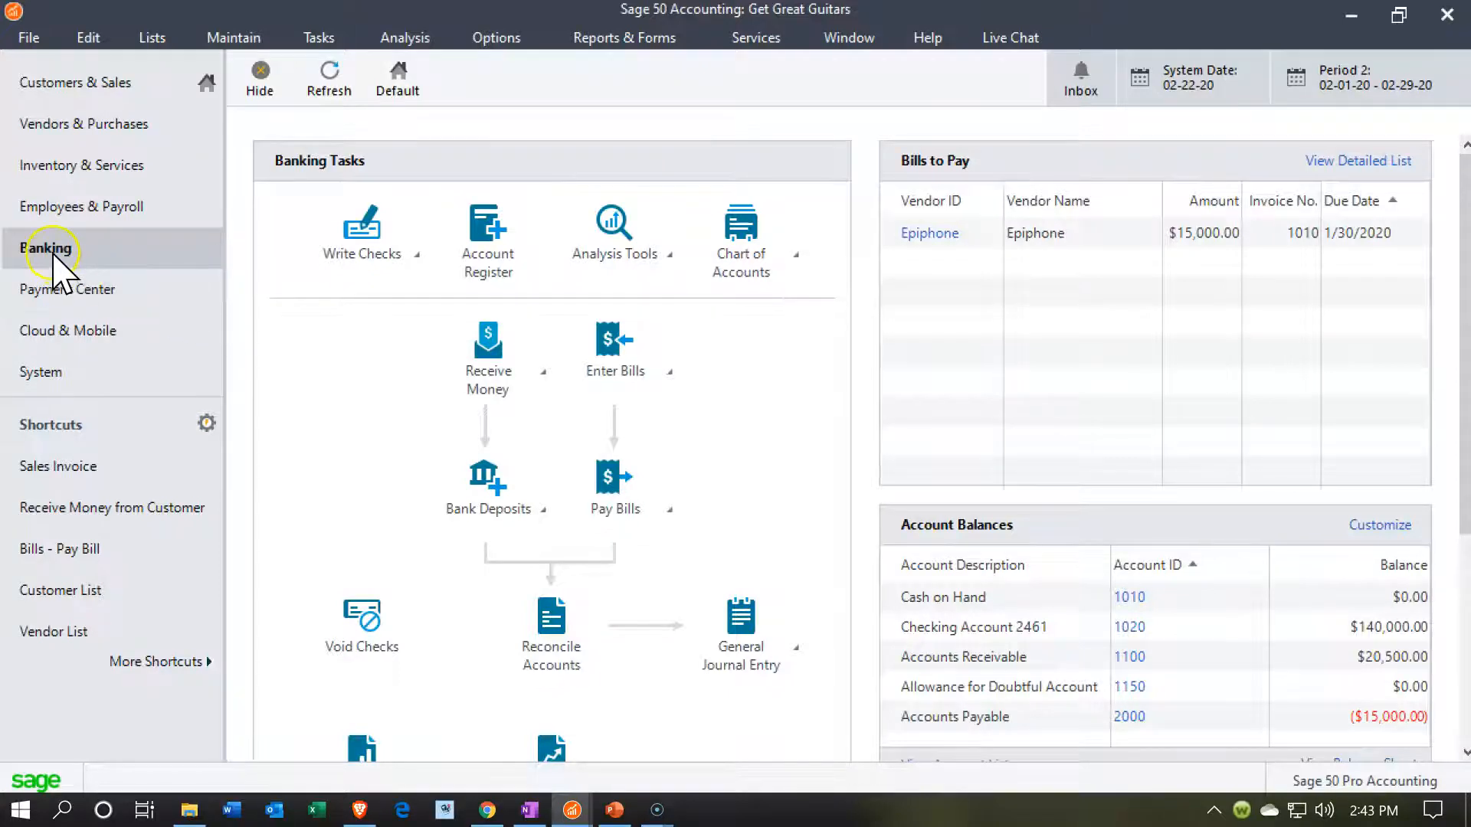
{"action": "left_click", "coordinate": [397, 259]}
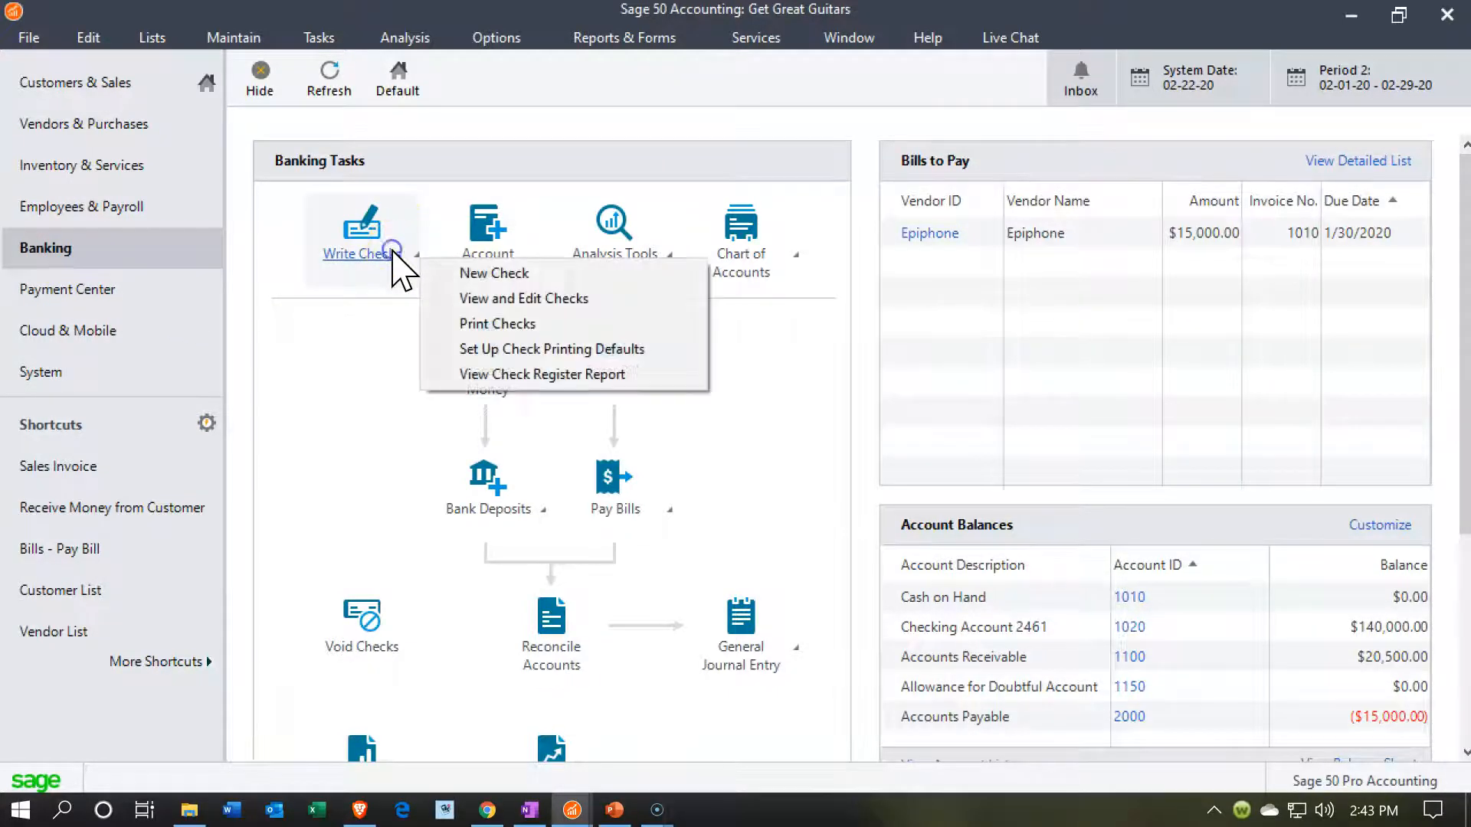
{"action": "left_click", "coordinate": [445, 276]}
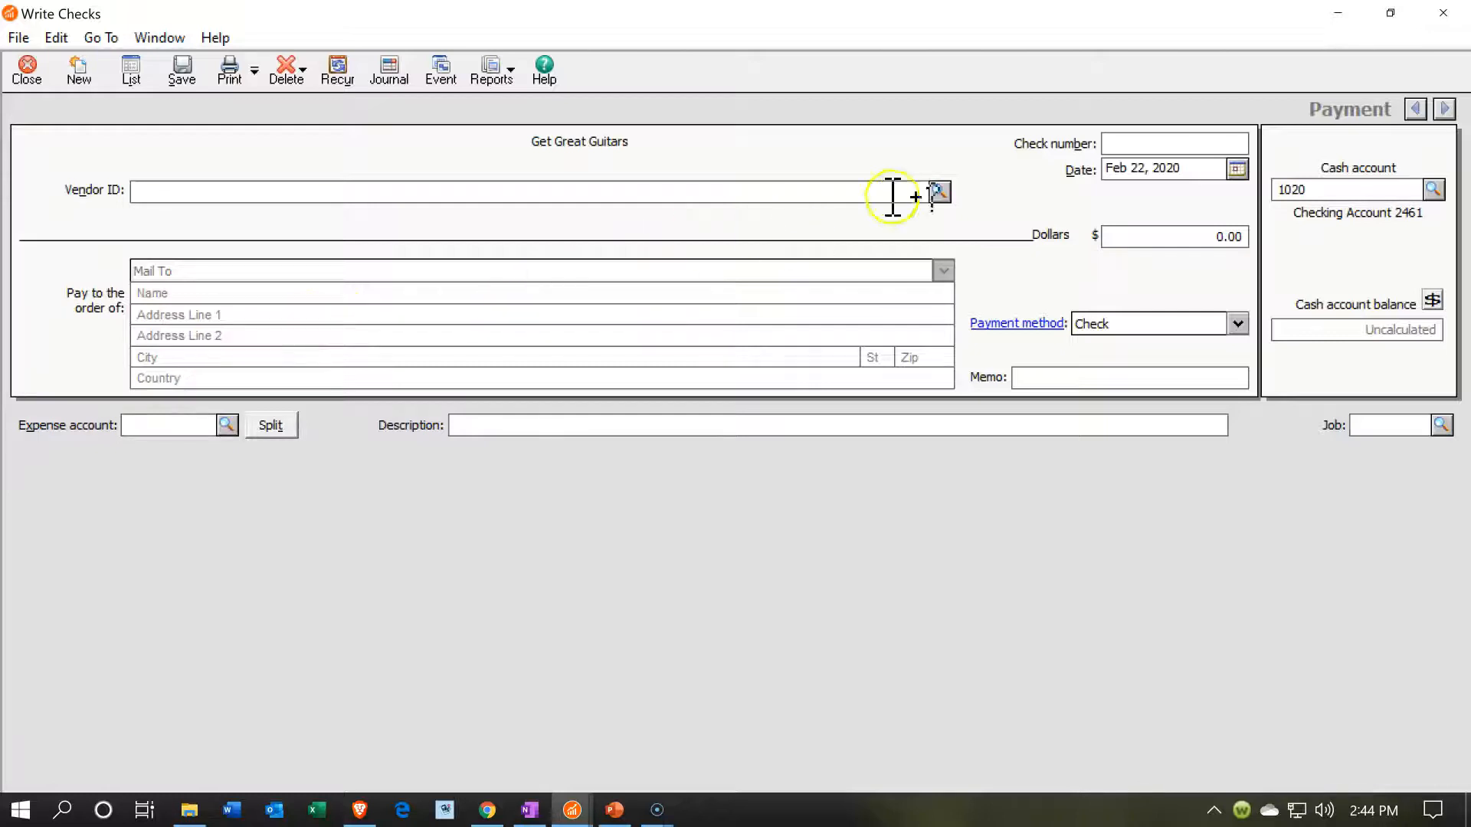
- Start a new vendor record from the check's vendor lookup, with Amazon as both vendor ID and name
{"action": "left_click", "coordinate": [939, 192]}
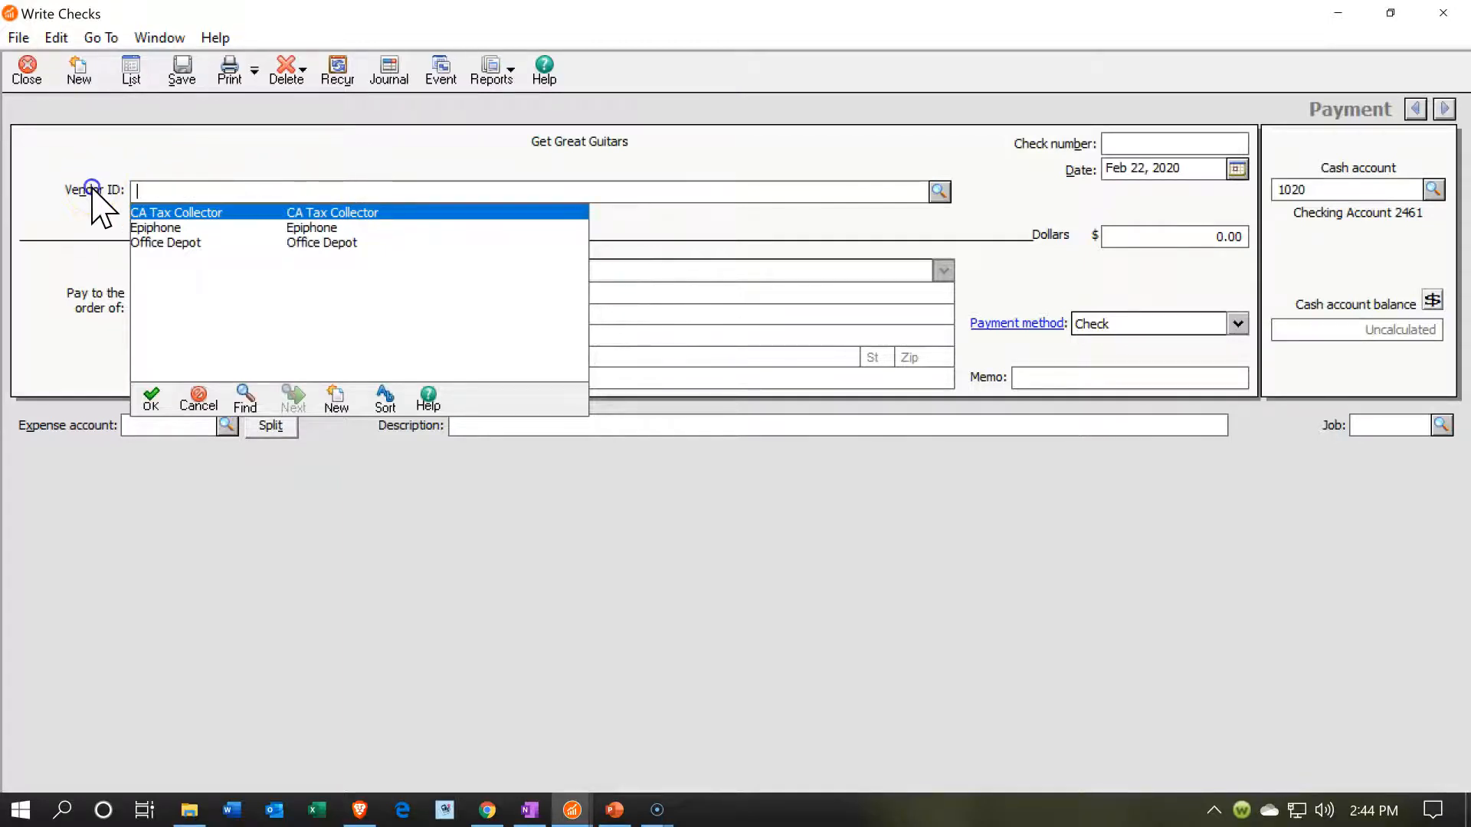
{"action": "left_click", "coordinate": [337, 395]}
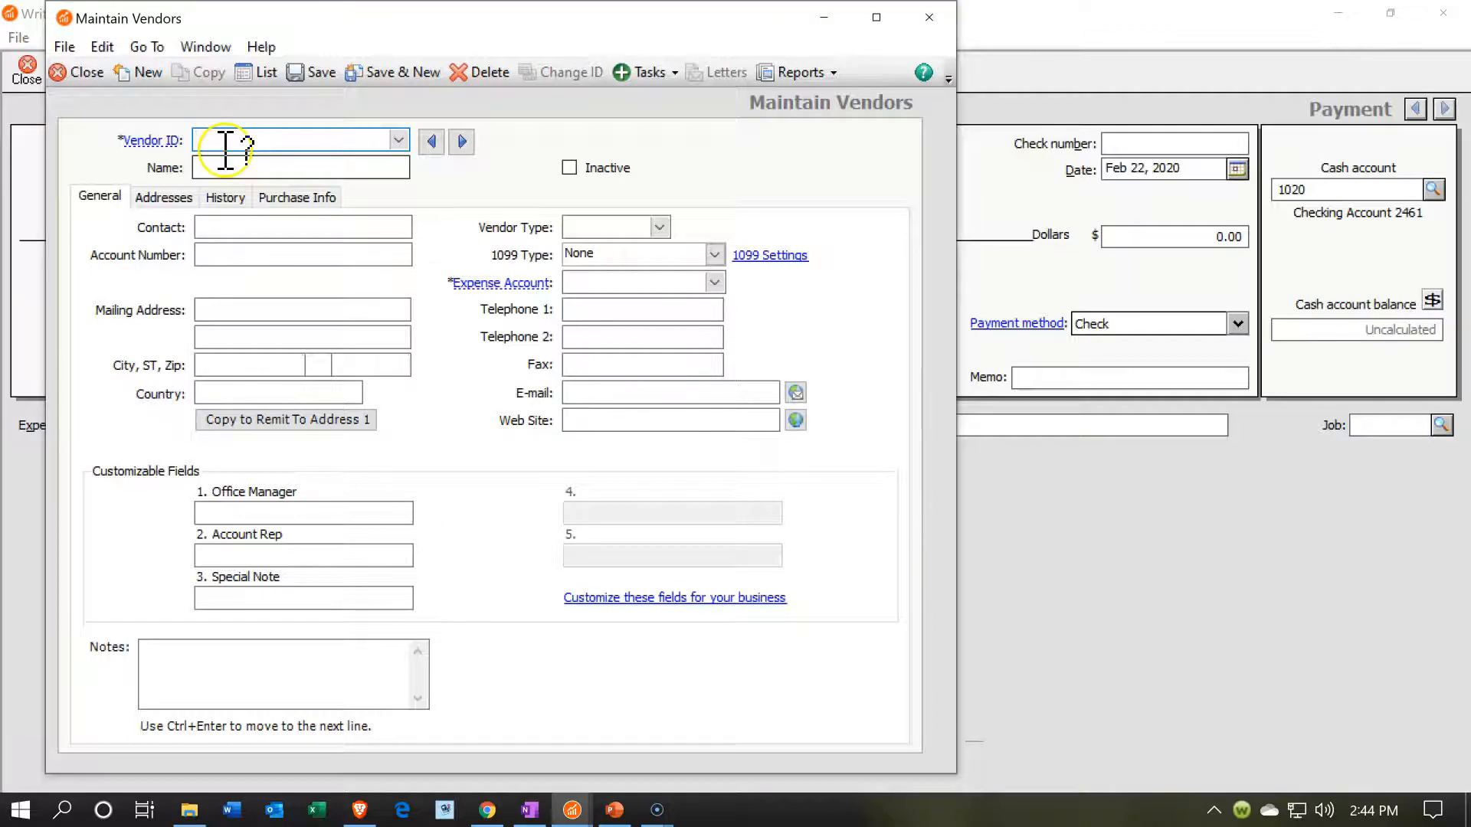
{"action": "left_click", "coordinate": [225, 144]}
{"action": "type", "text": "Amazon"}
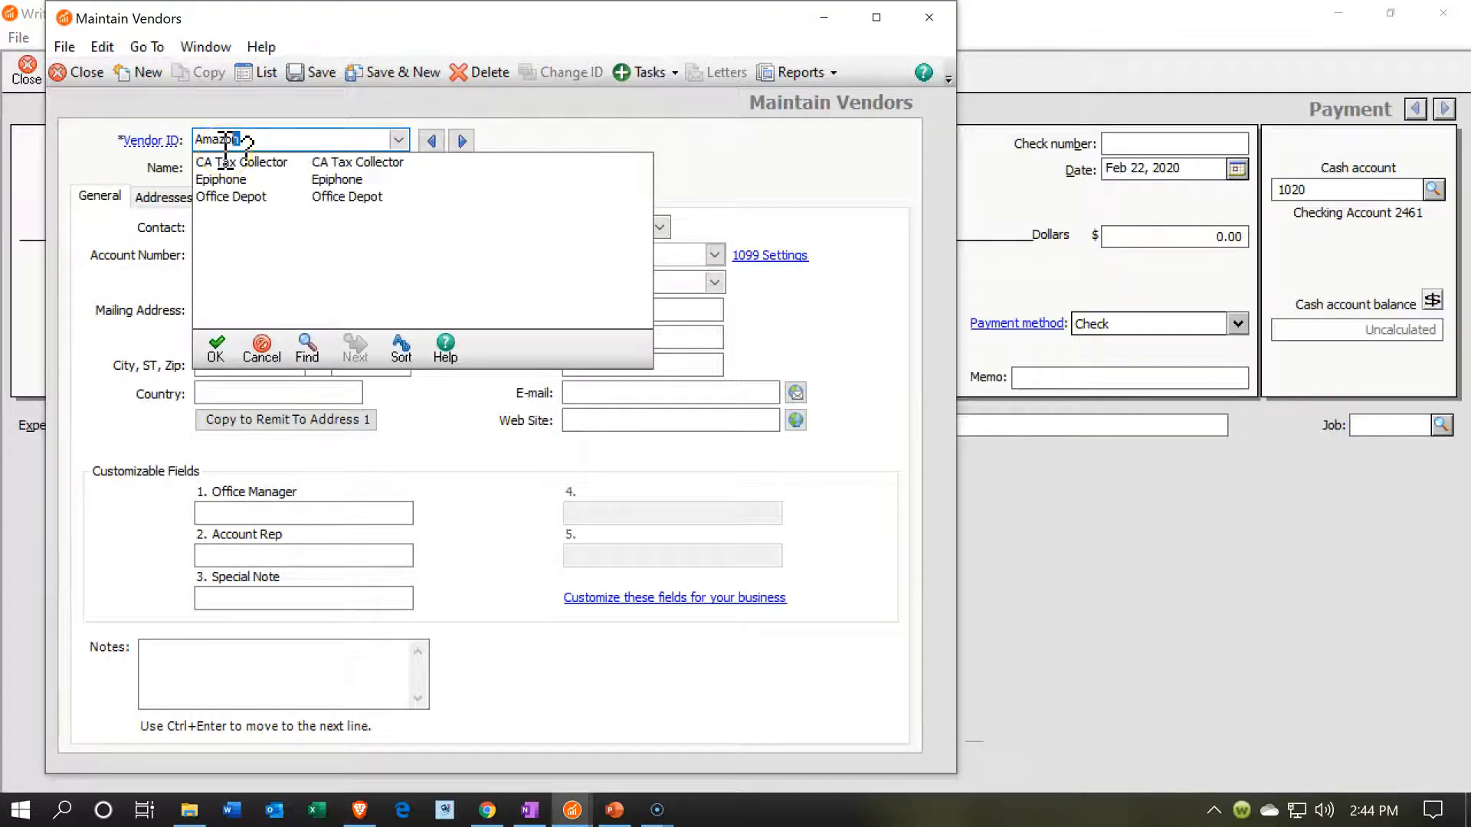
{"action": "left_click_drag", "start_coordinate": [225, 151], "coordinate": [193, 149]}
{"action": "key", "text": "ctrl+c"}
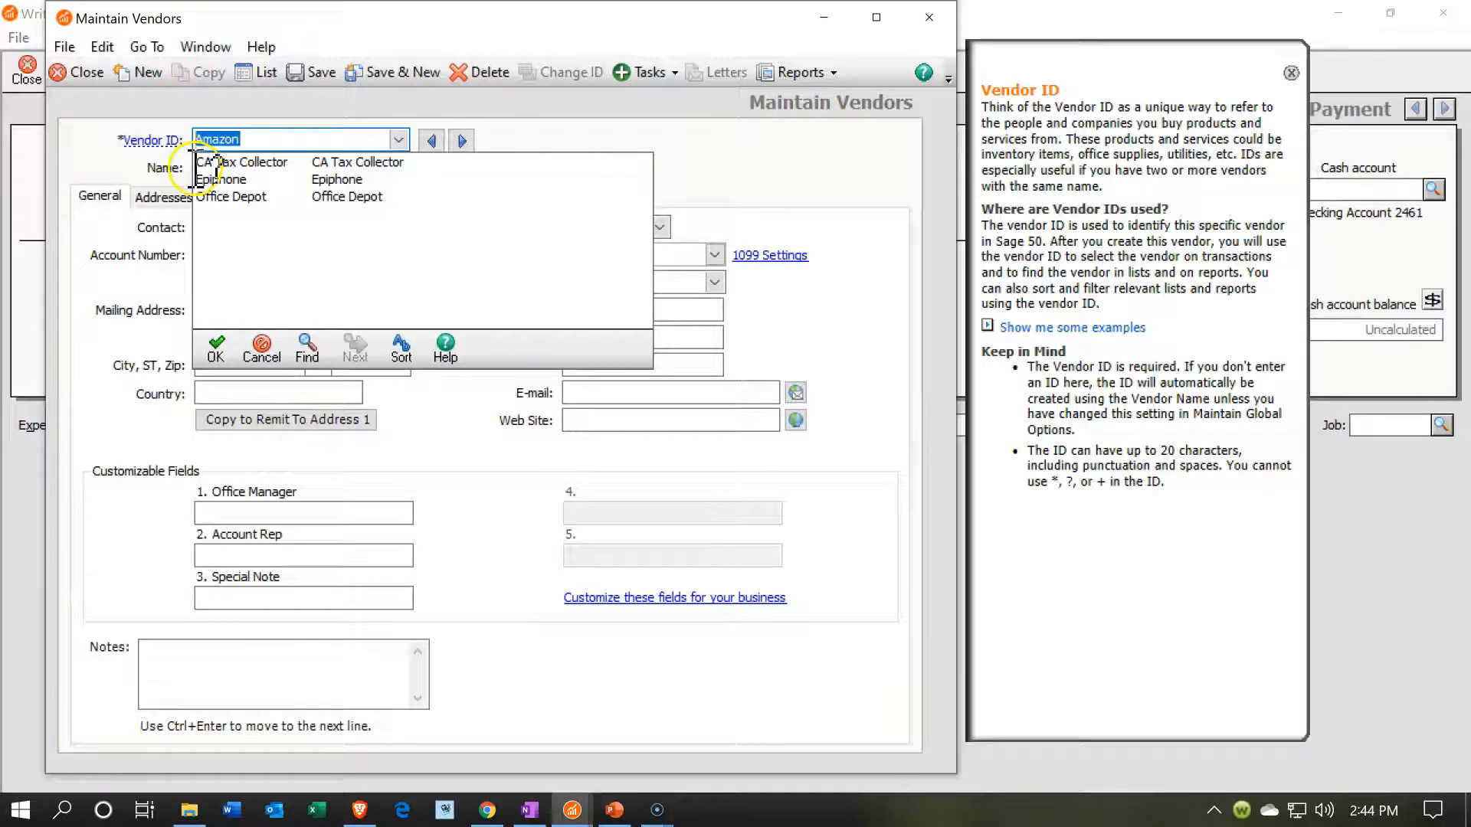
{"action": "left_click", "coordinate": [209, 167]}
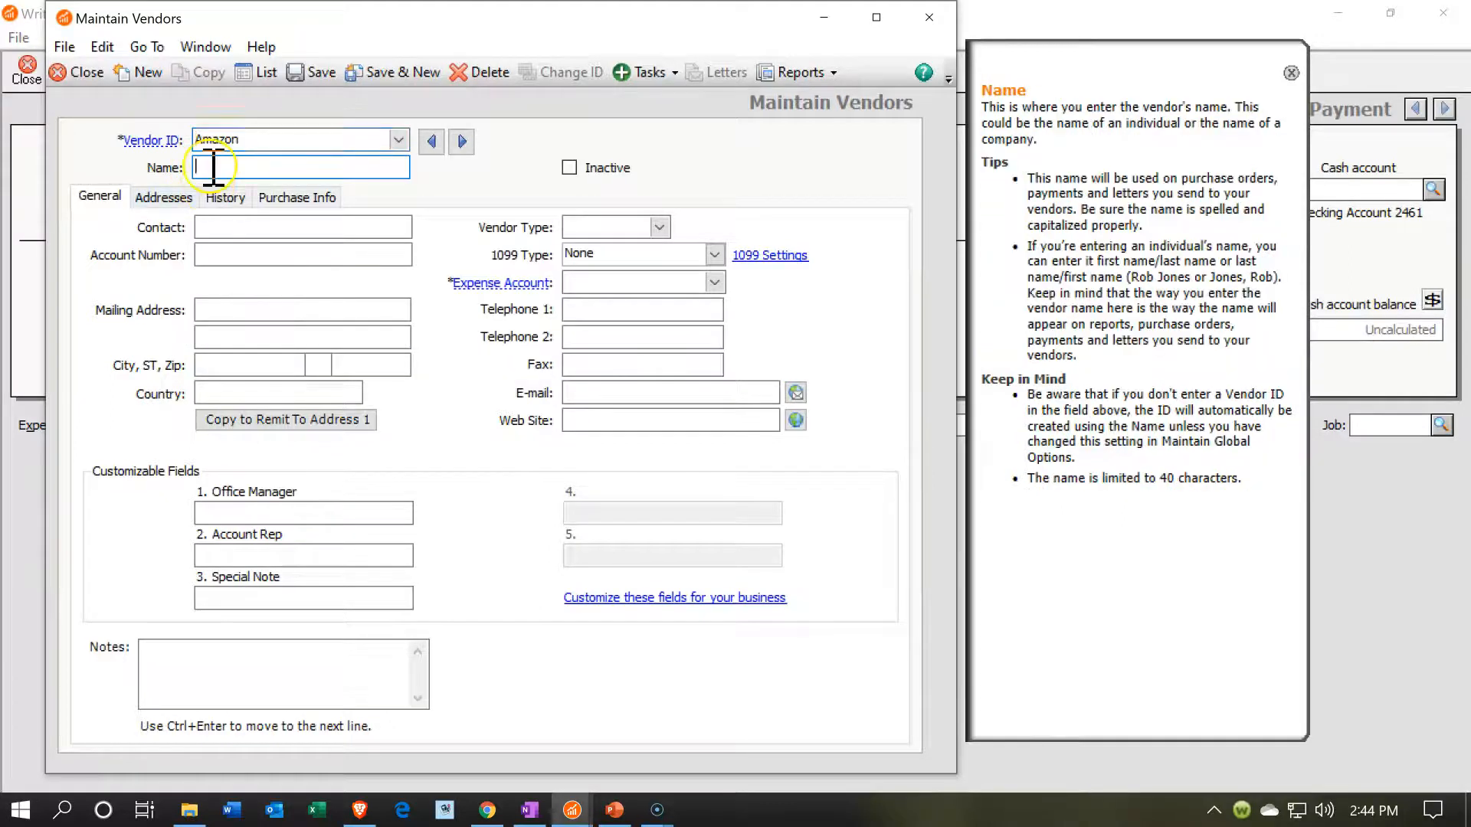
{"action": "key", "text": "ctrl+v"}
- Assign expense account 6450 Office Supplies Expense to the new vendor, save the record and close the vendor window
{"action": "left_click", "coordinate": [719, 282]}
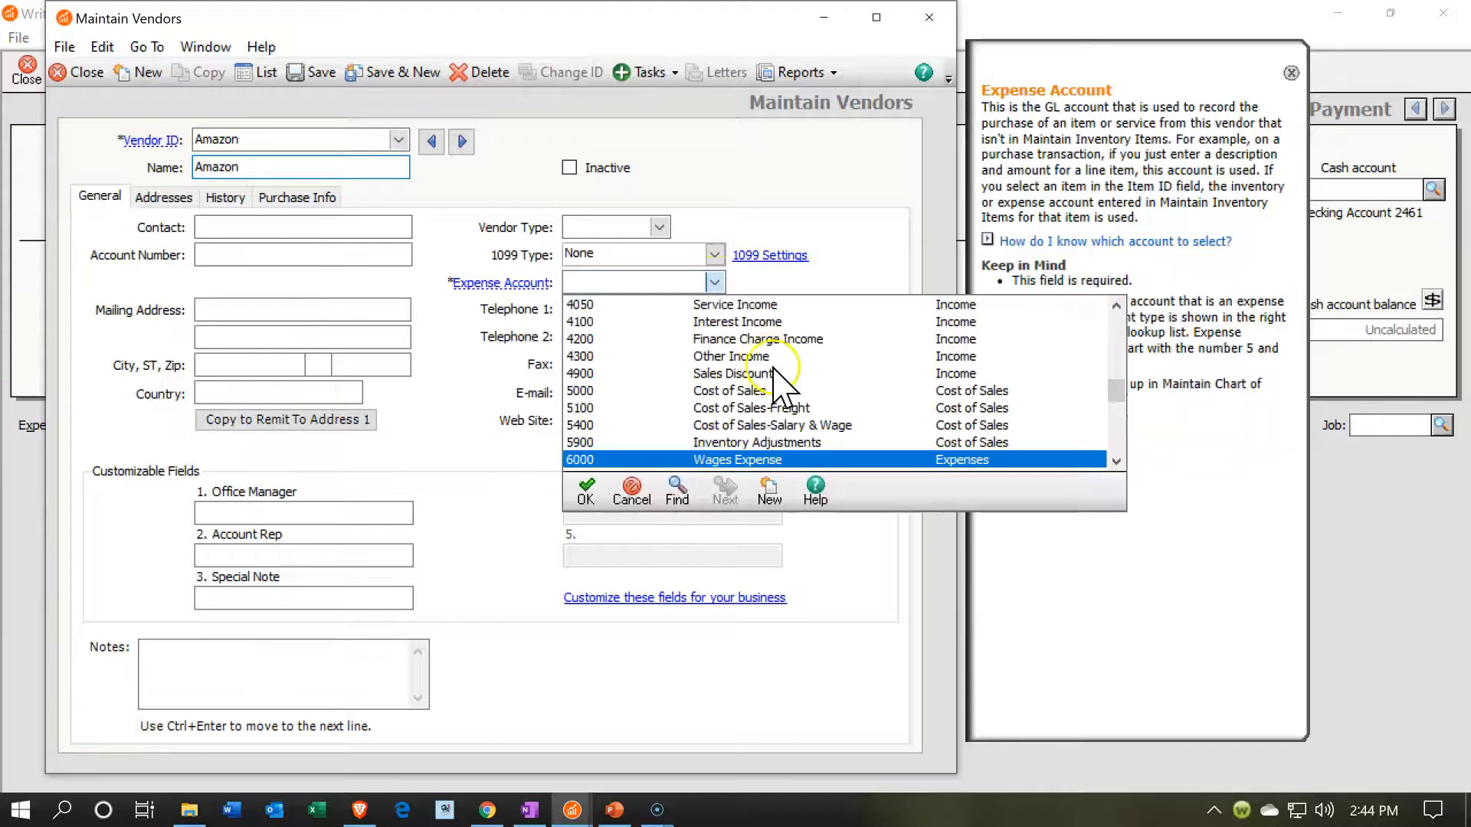
{"action": "scroll", "coordinate": [781, 381], "scroll_direction": "down", "scroll_amount": 1}
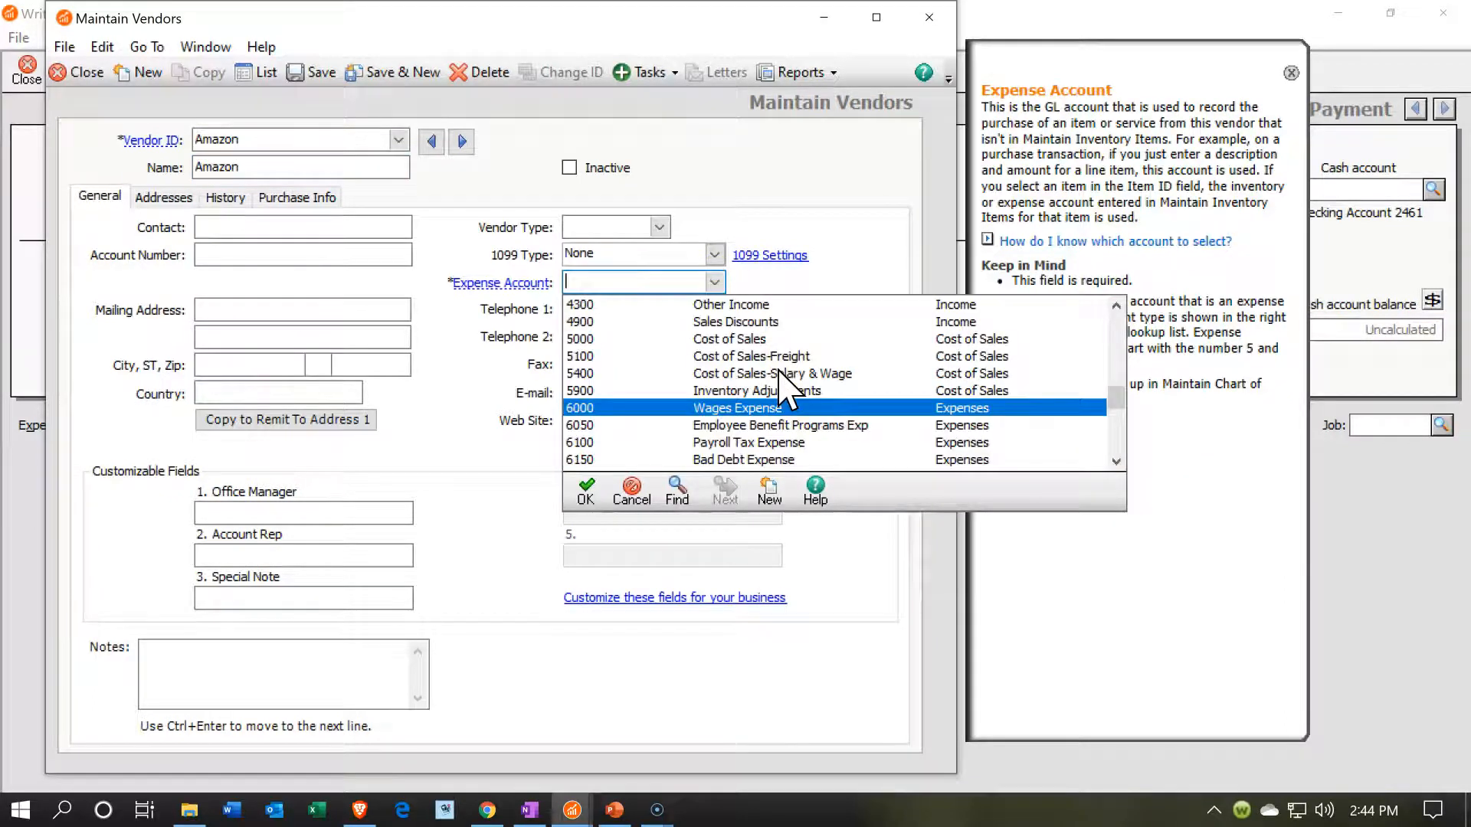
{"action": "scroll", "coordinate": [783, 381], "scroll_direction": "down", "scroll_amount": 1}
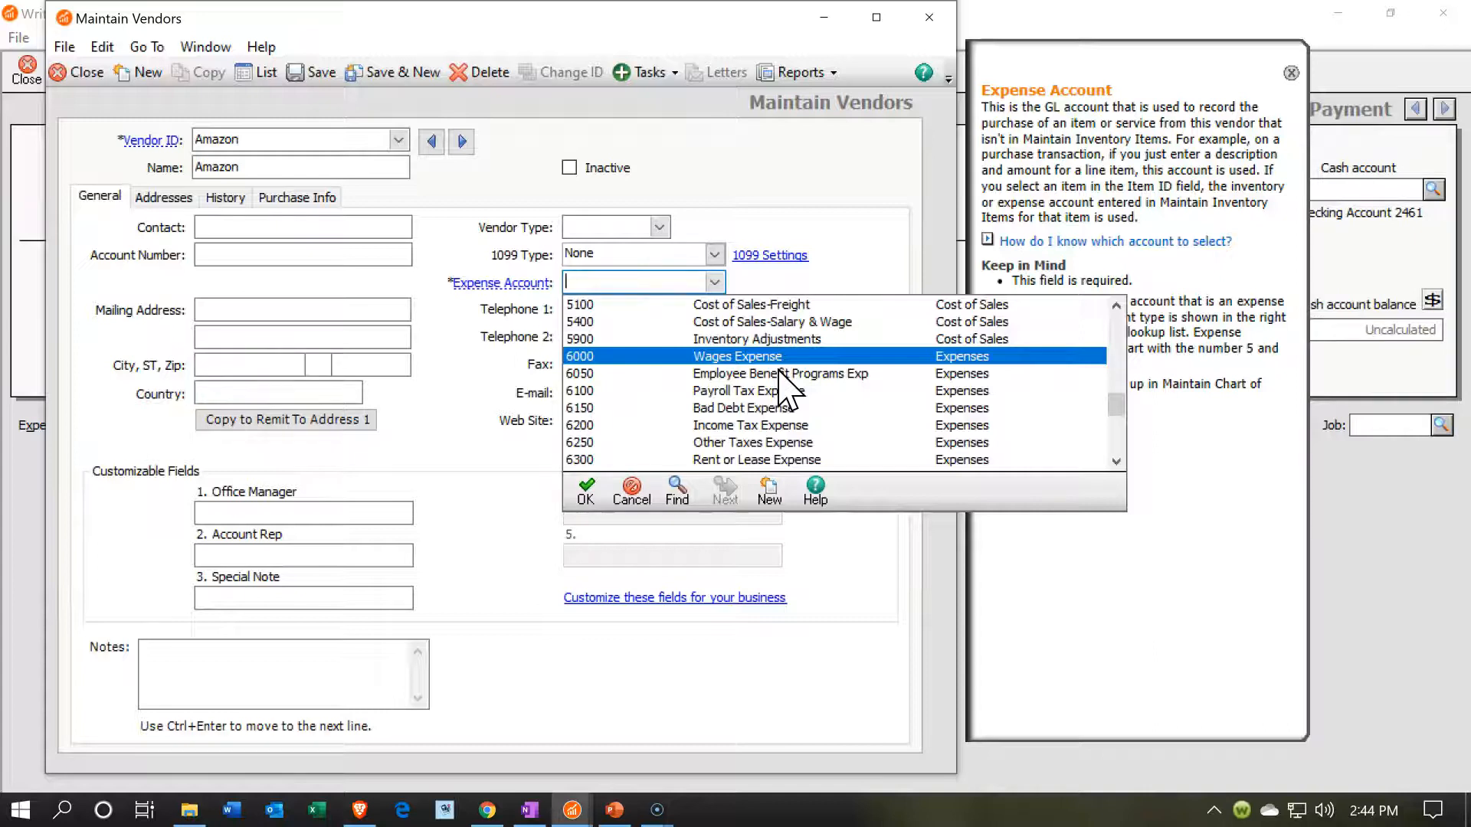
{"action": "scroll", "coordinate": [781, 381], "scroll_direction": "down", "scroll_amount": 2}
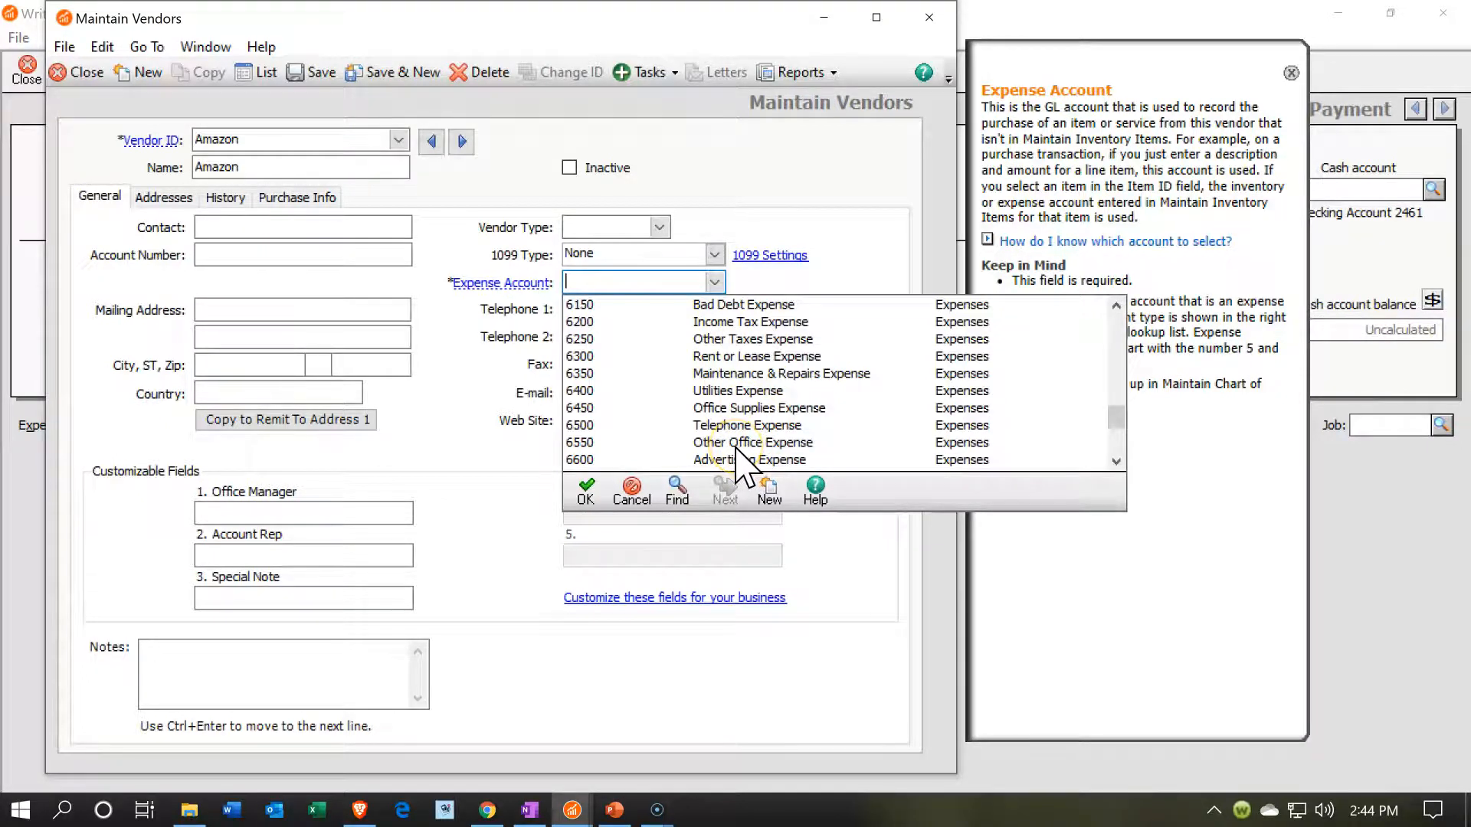
{"action": "left_click", "coordinate": [727, 408]}
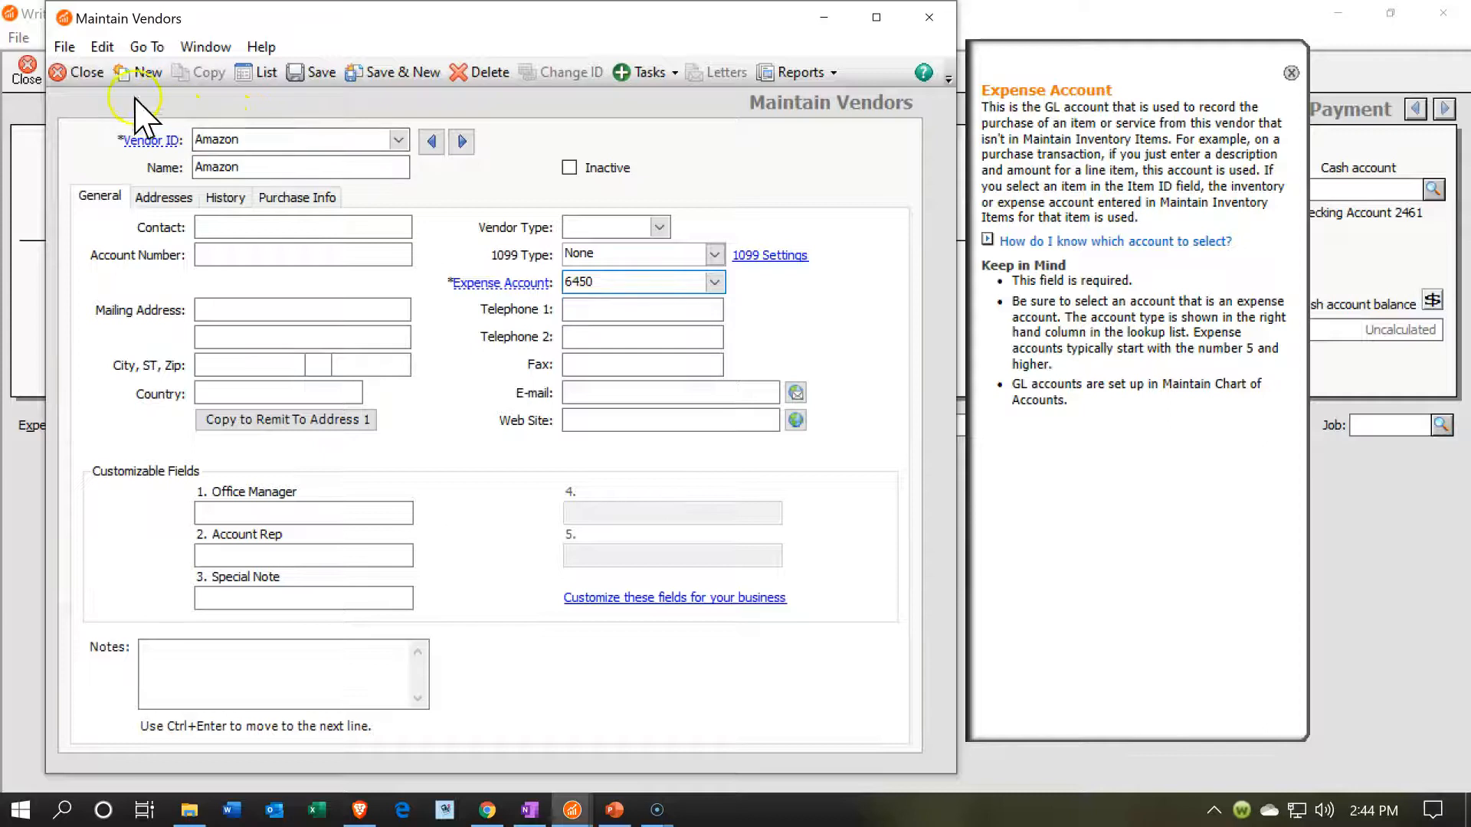
{"action": "left_click", "coordinate": [406, 75]}
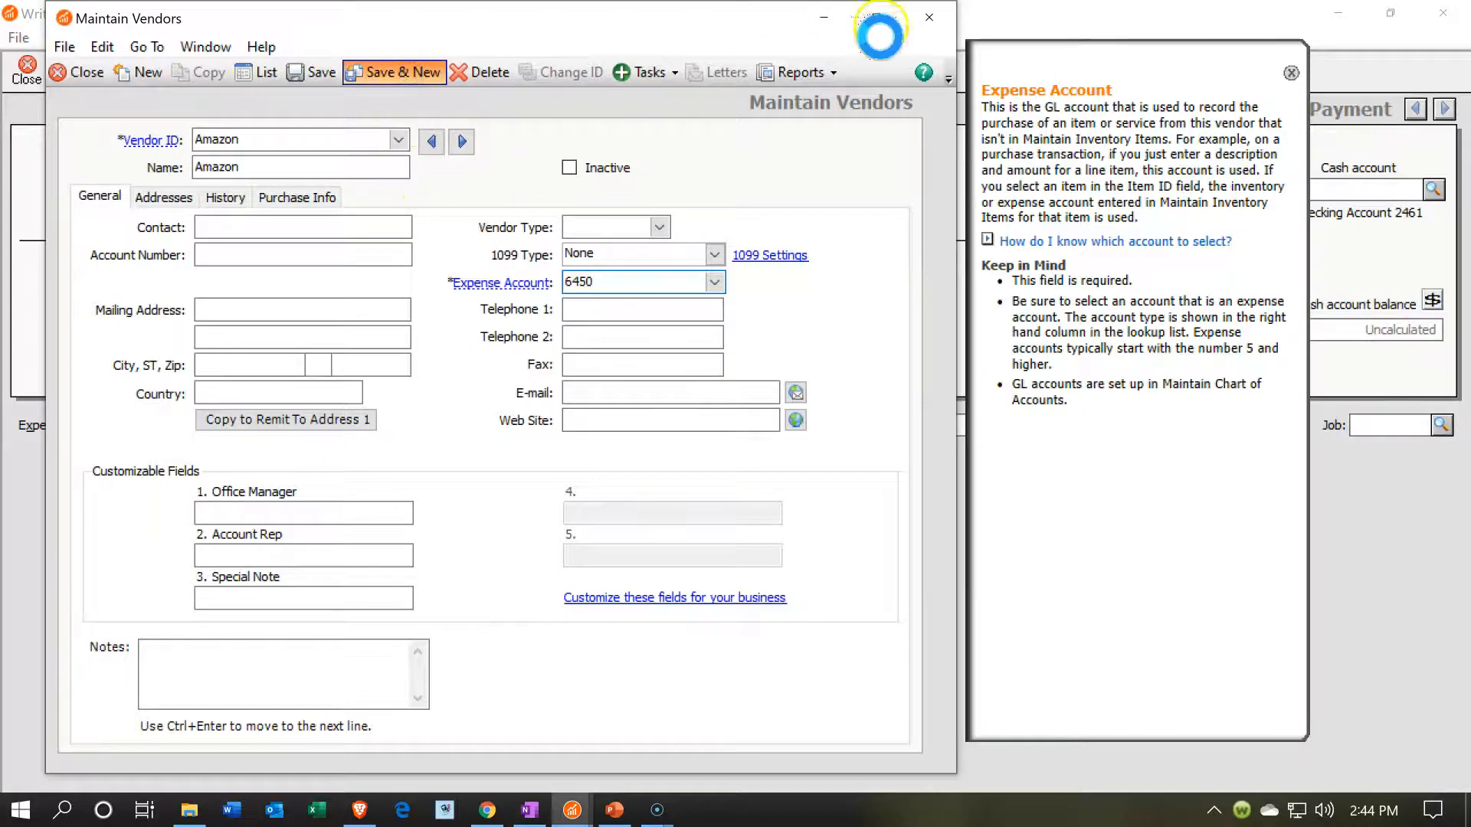
{"action": "left_click", "coordinate": [928, 17]}
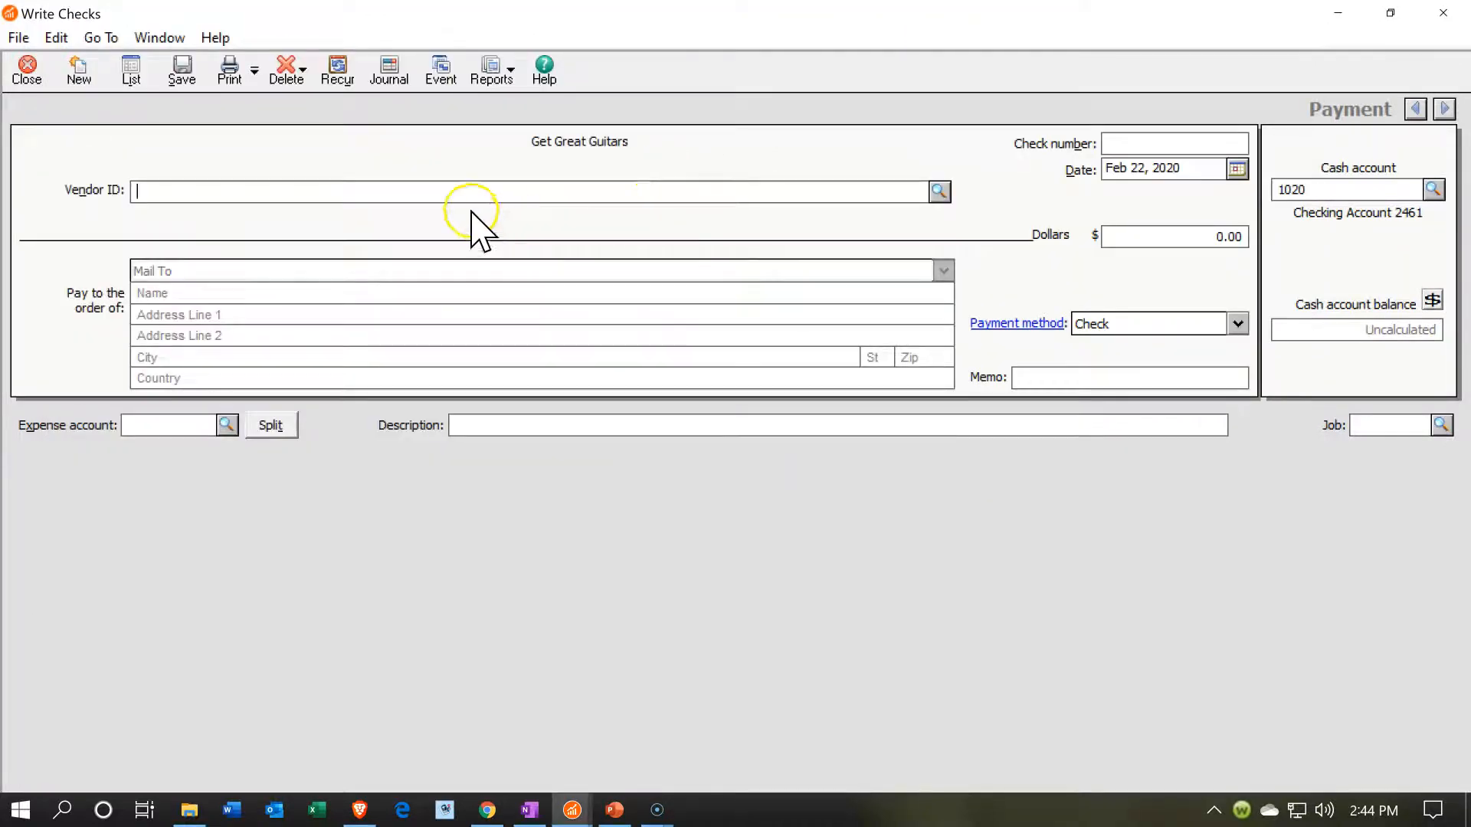
- Select Amazon as the check's vendor and enter check number 1010
{"action": "left_click", "coordinate": [937, 191]}
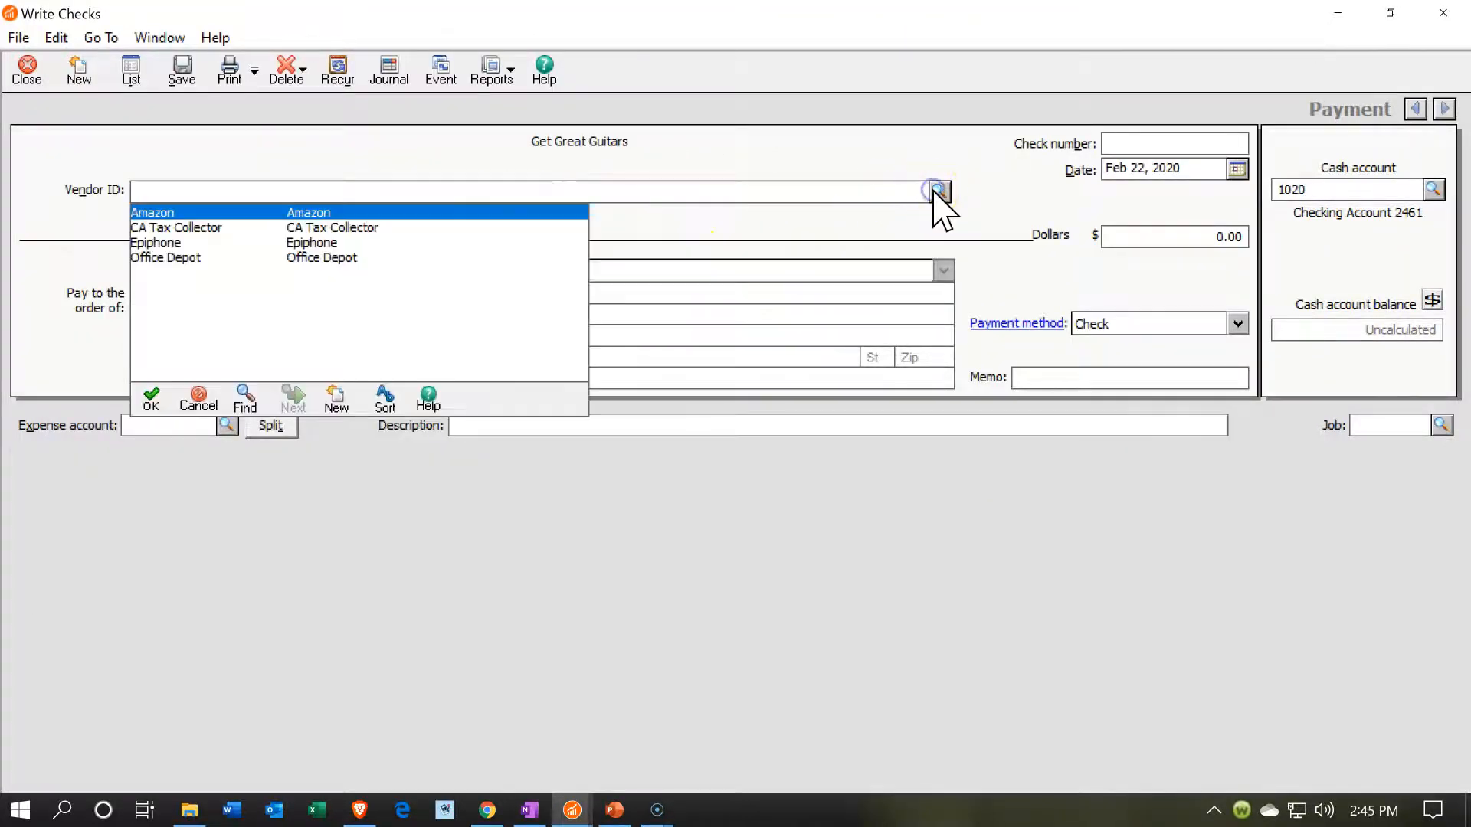
{"action": "double_click", "coordinate": [193, 212]}
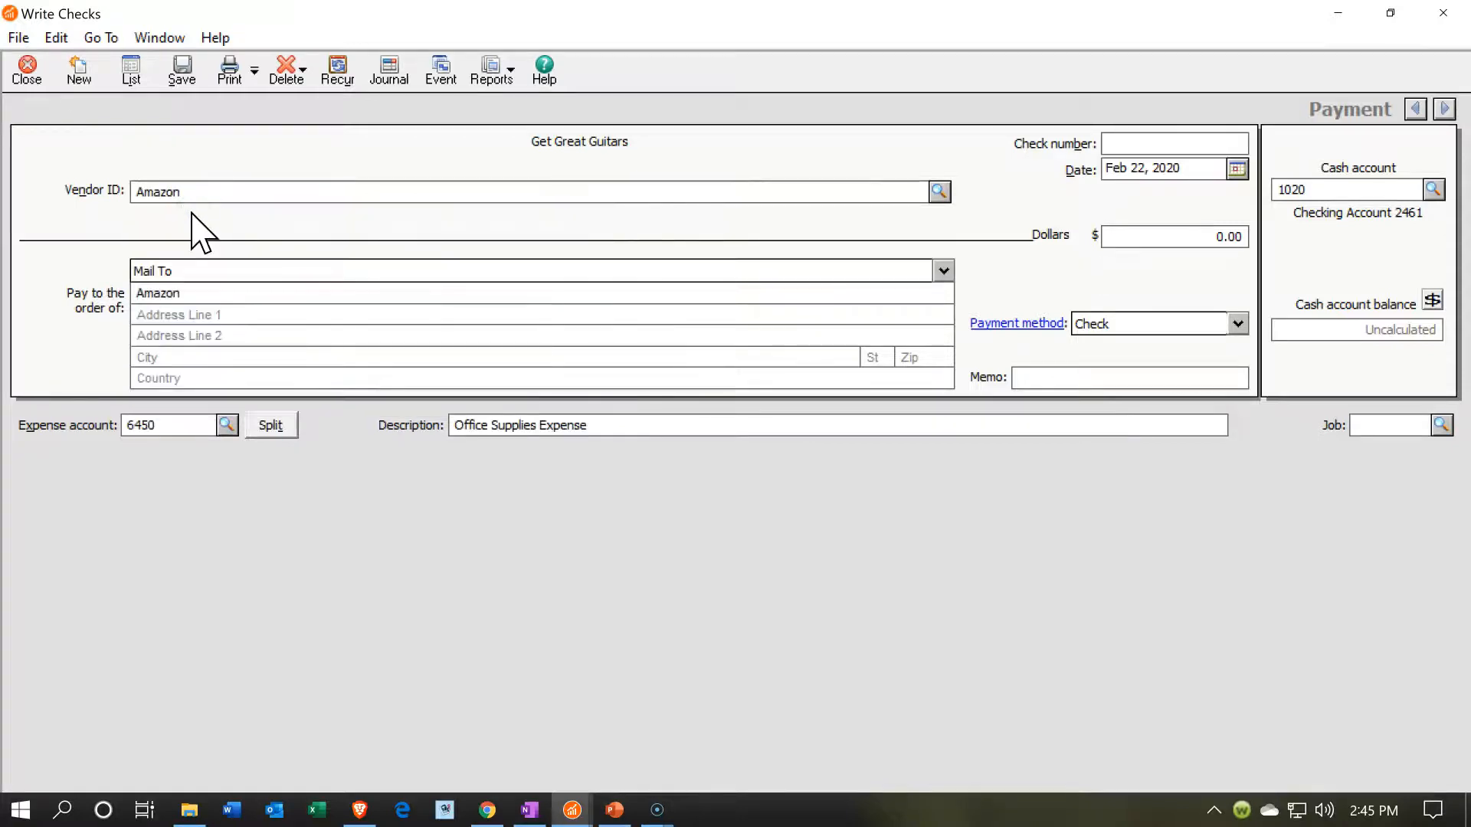
{"action": "left_click", "coordinate": [194, 251]}
{"action": "key", "text": "Tab"}
{"action": "key", "text": "Tab"}
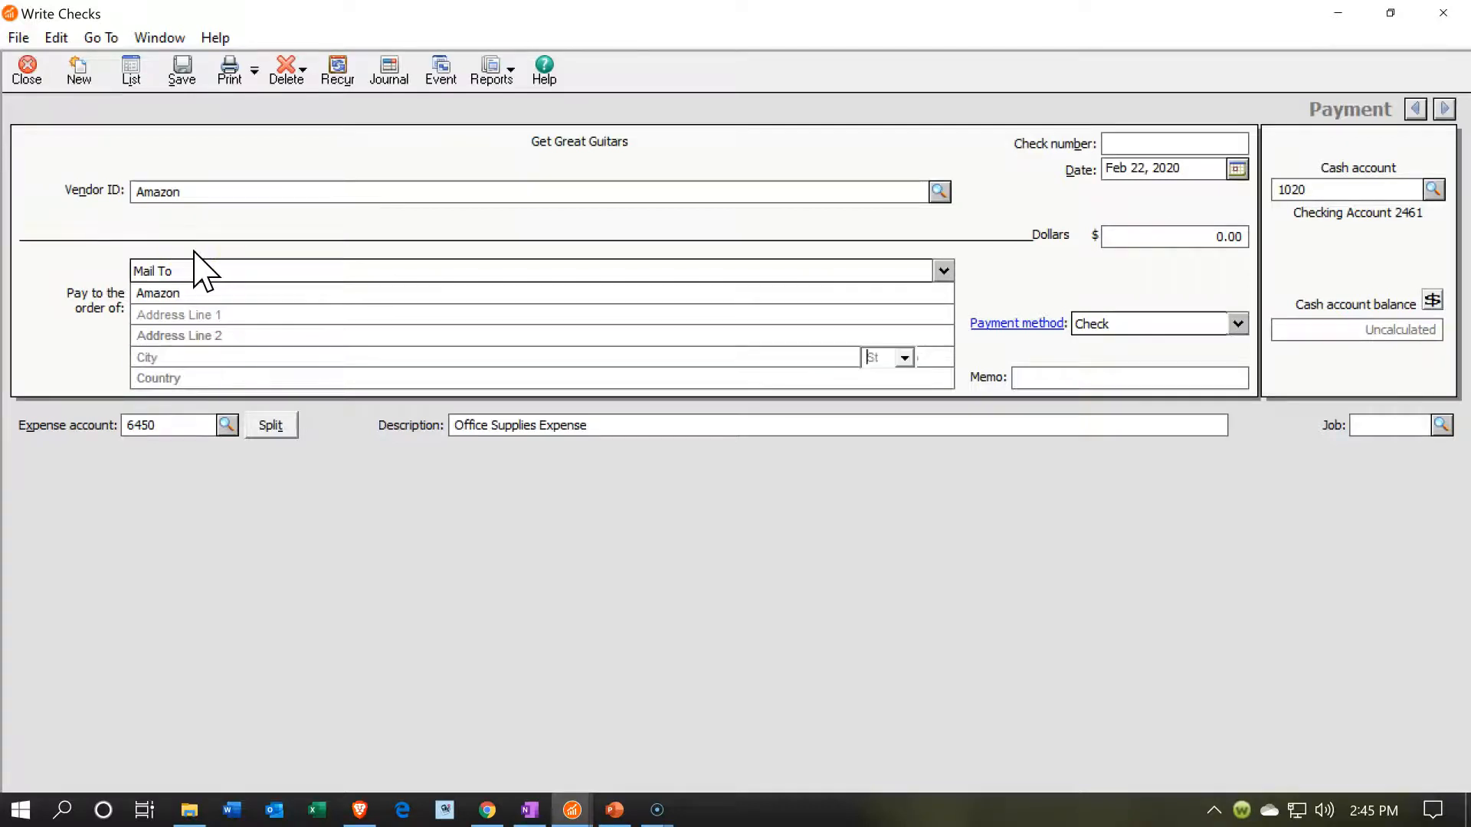
{"action": "key", "text": "Tab"}
{"action": "key", "text": "Tab"}
{"action": "key", "text": "Tab"}
{"action": "type", "text": "1"}
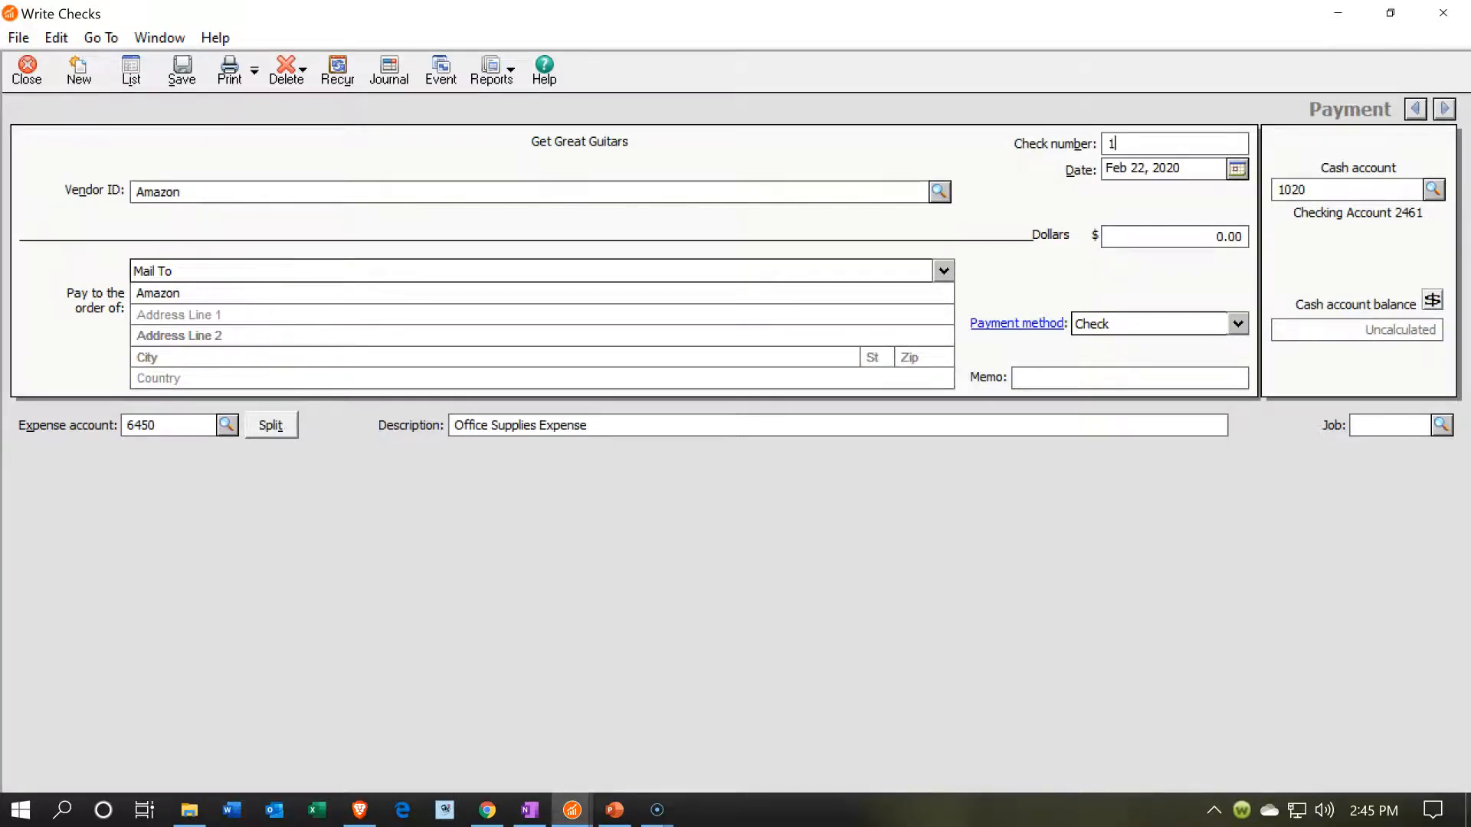
{"action": "key", "text": "Tab"}
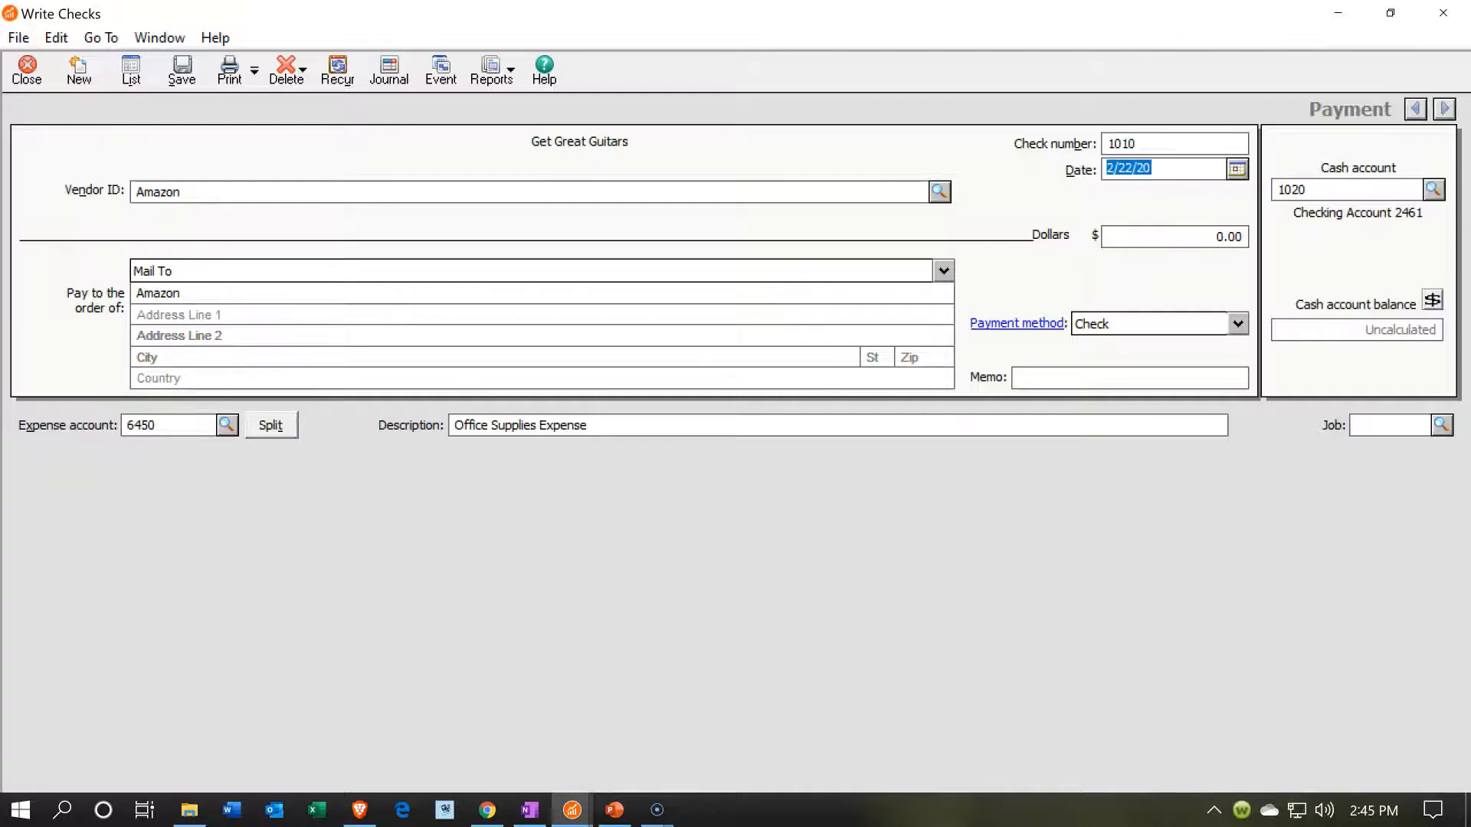
- Set the check date to Jan 11, 2020 and the amount to 7,000.00
{"action": "type", "text": "0"}
{"action": "type", "text": "11120"}
{"action": "key", "text": "Tab"}
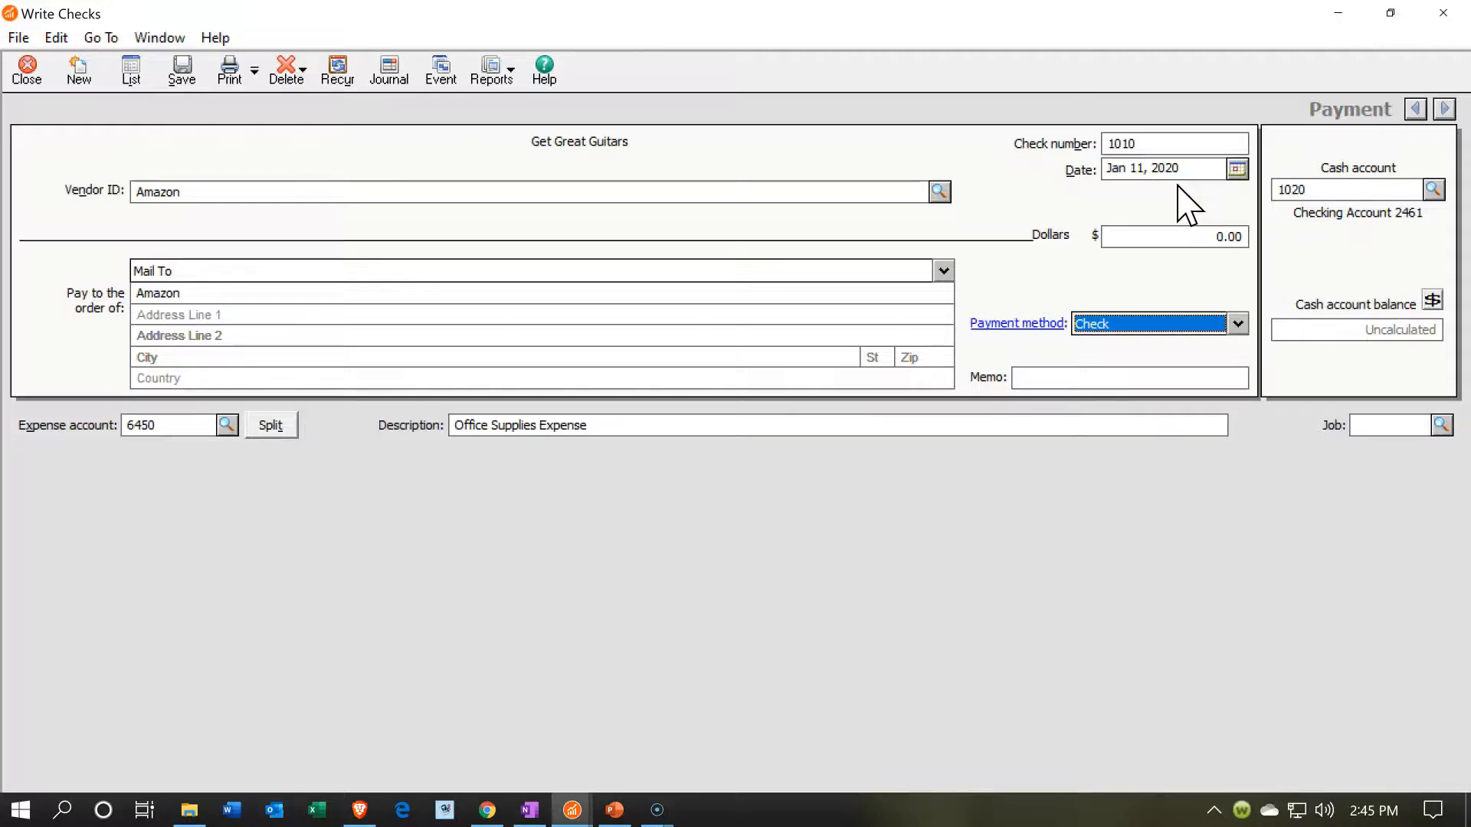
{"action": "left_click", "coordinate": [1179, 234]}
{"action": "type", "text": "70"}
{"action": "key", "text": "Tab"}
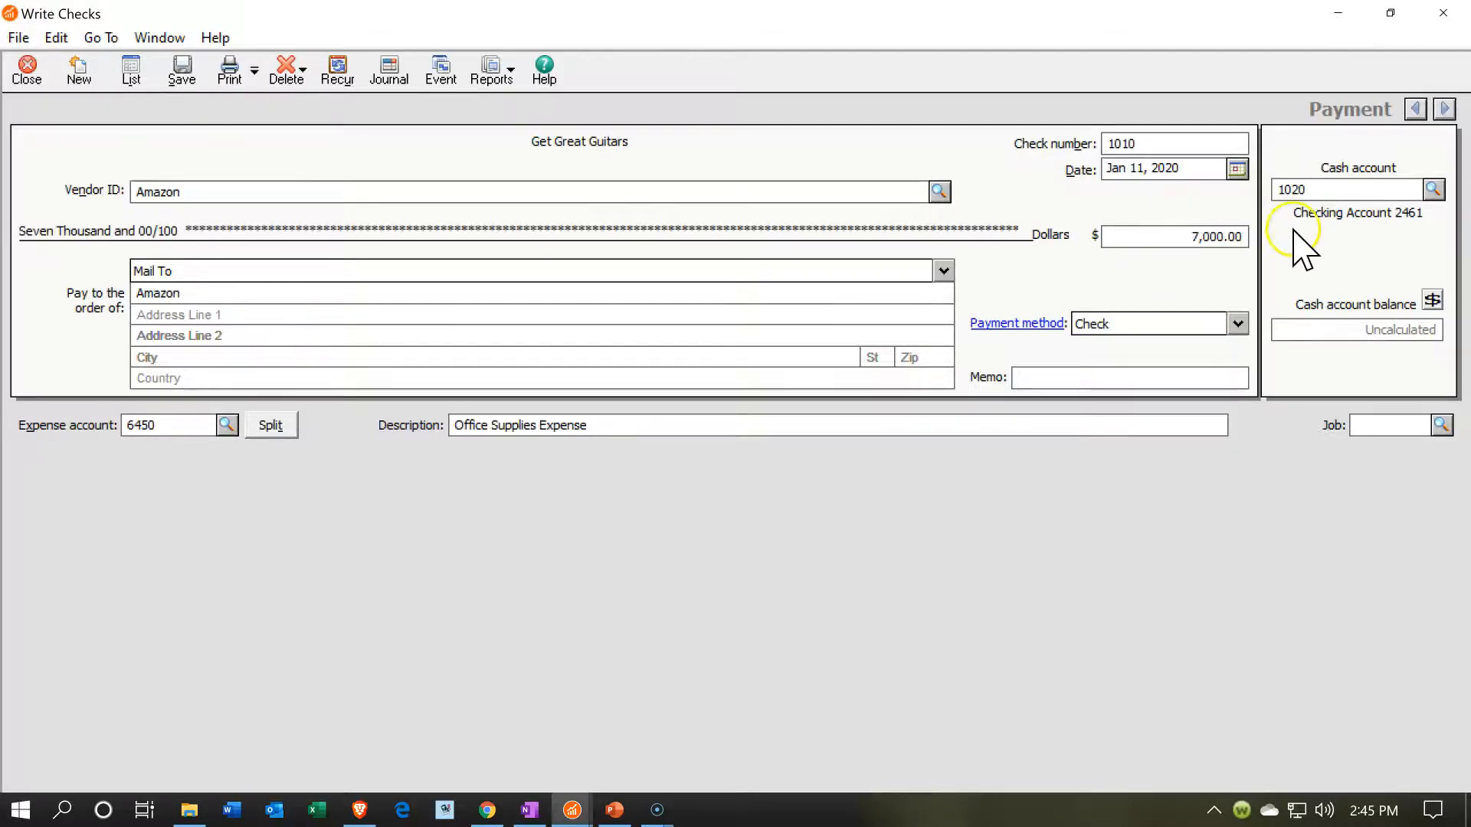
- Review the payment method and cash account choices, keeping Check and account 1020 Checking Account 2461
{"action": "left_click", "coordinate": [1238, 323]}
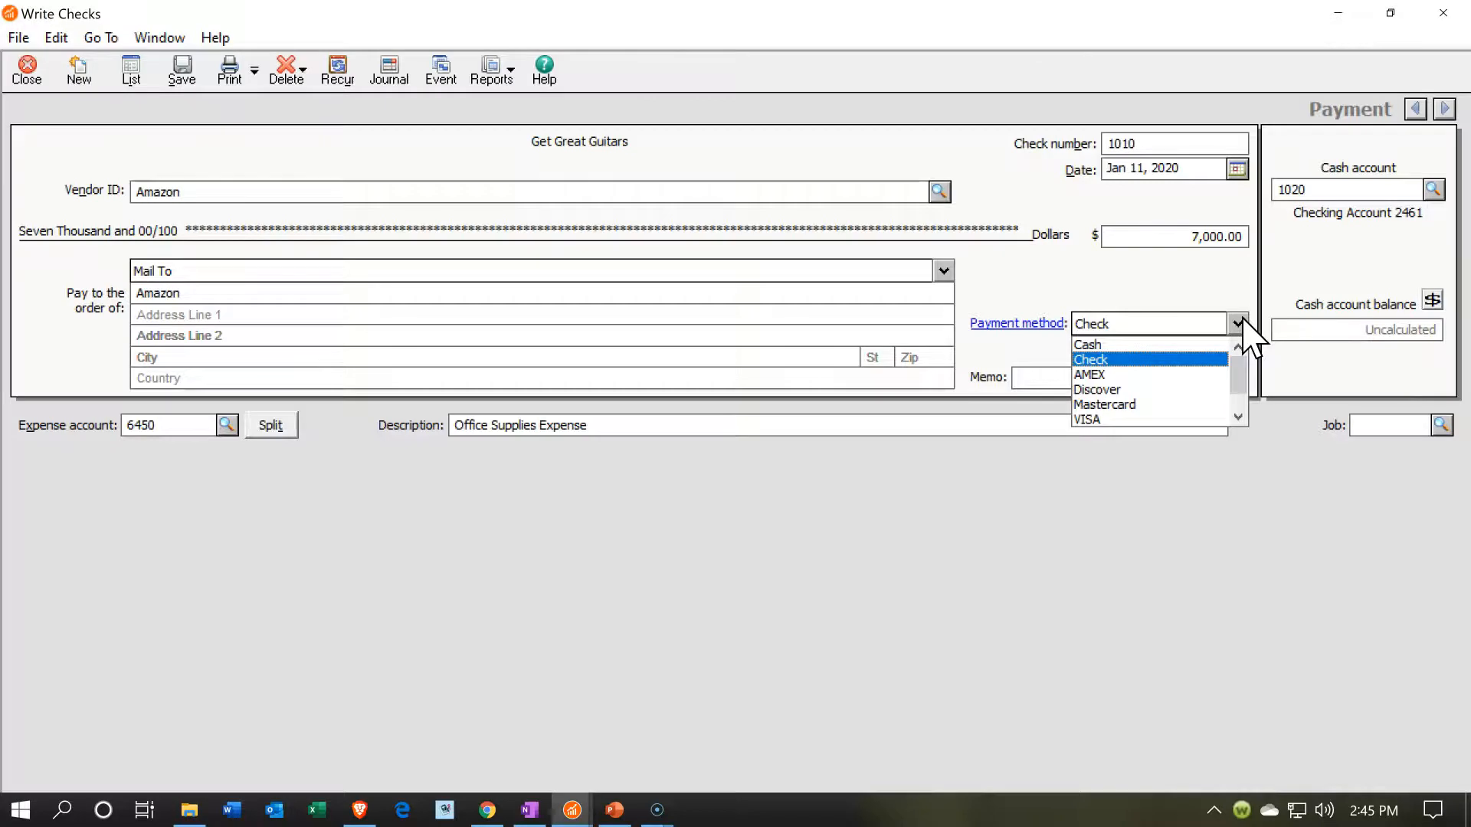
{"action": "left_click", "coordinate": [1203, 359]}
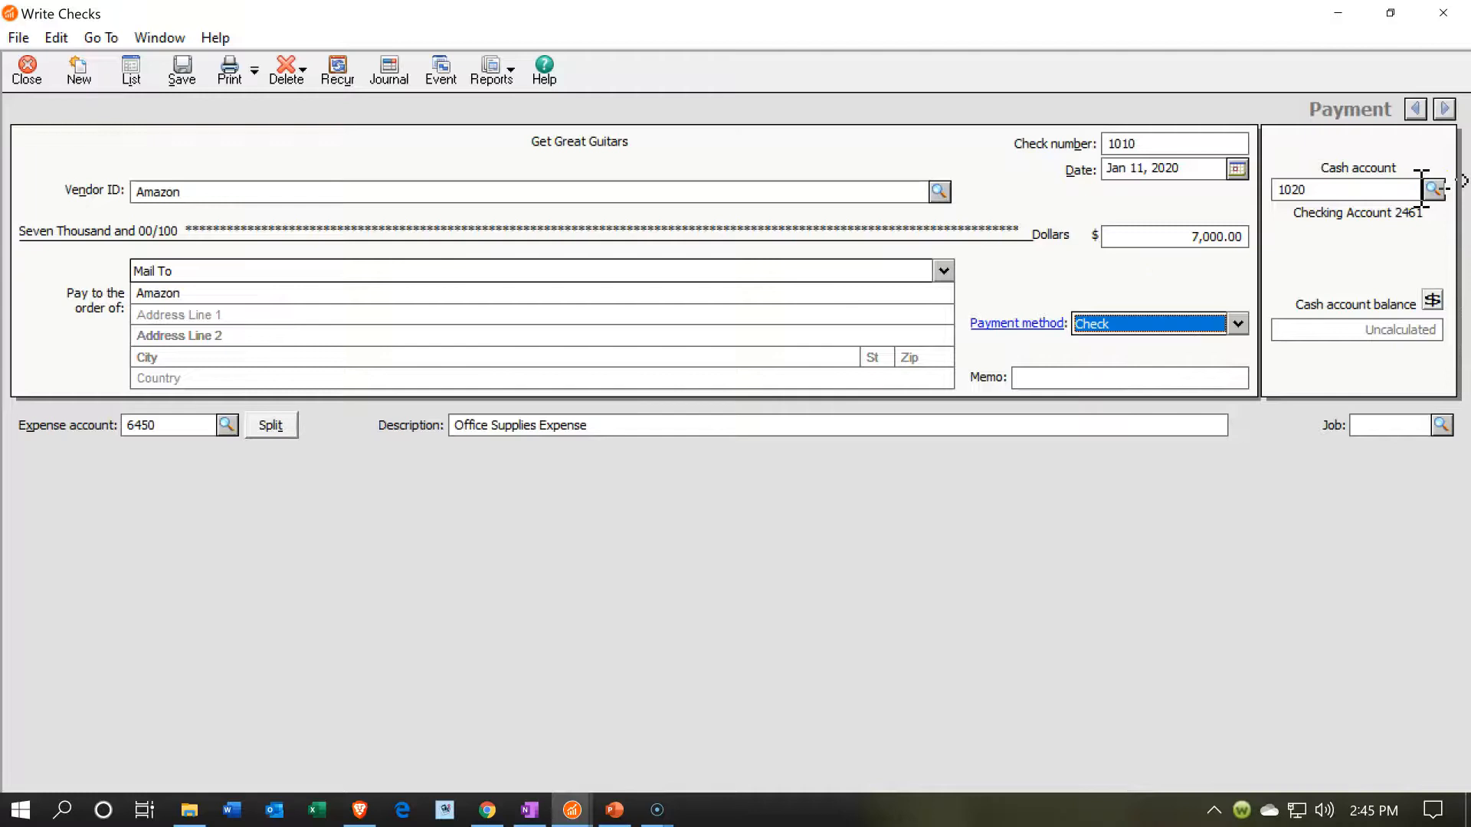
{"action": "left_click", "coordinate": [1433, 189]}
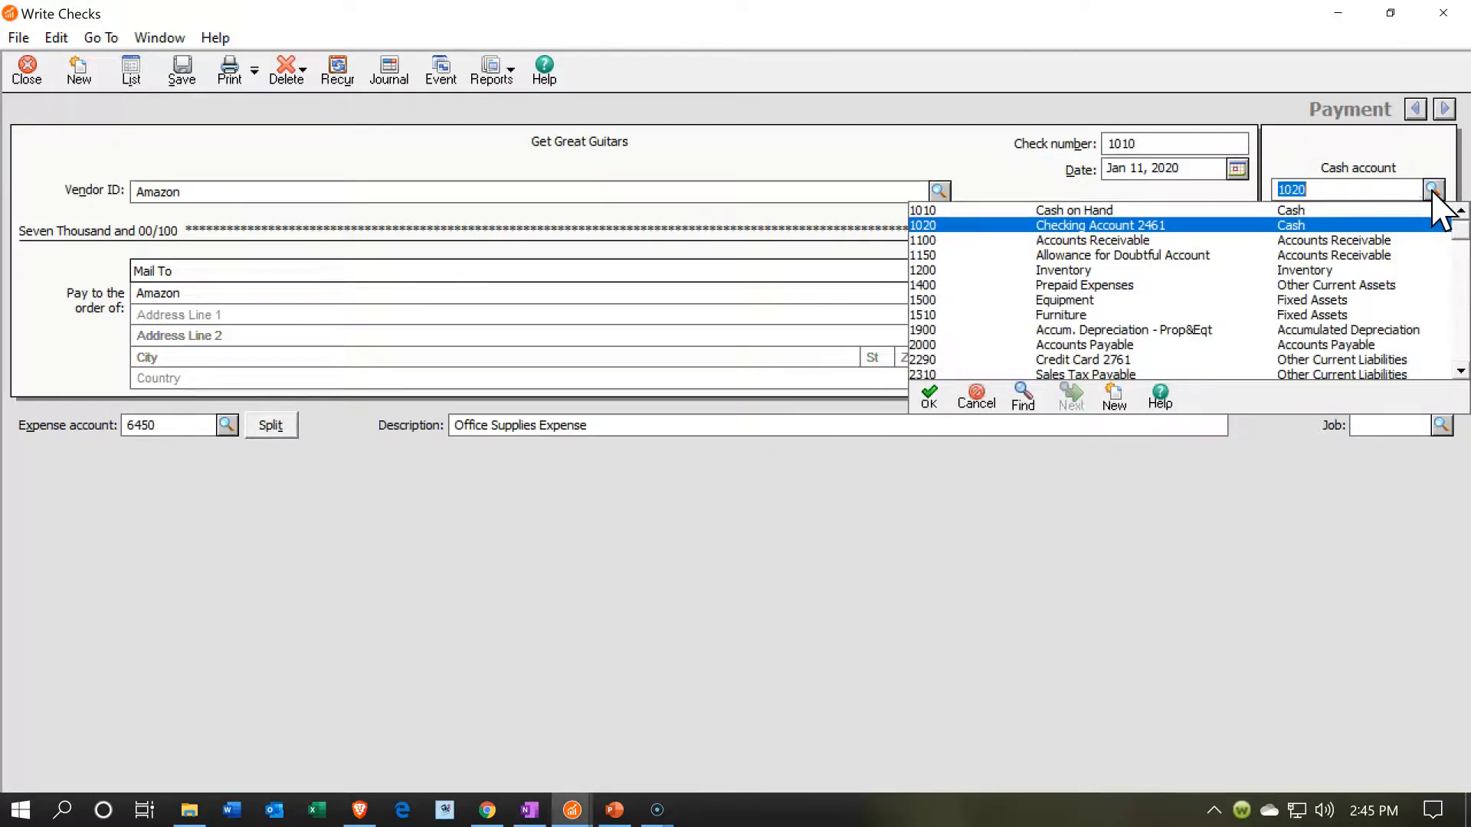
{"action": "left_click", "coordinate": [1433, 192]}
{"action": "left_click", "coordinate": [1355, 344]}
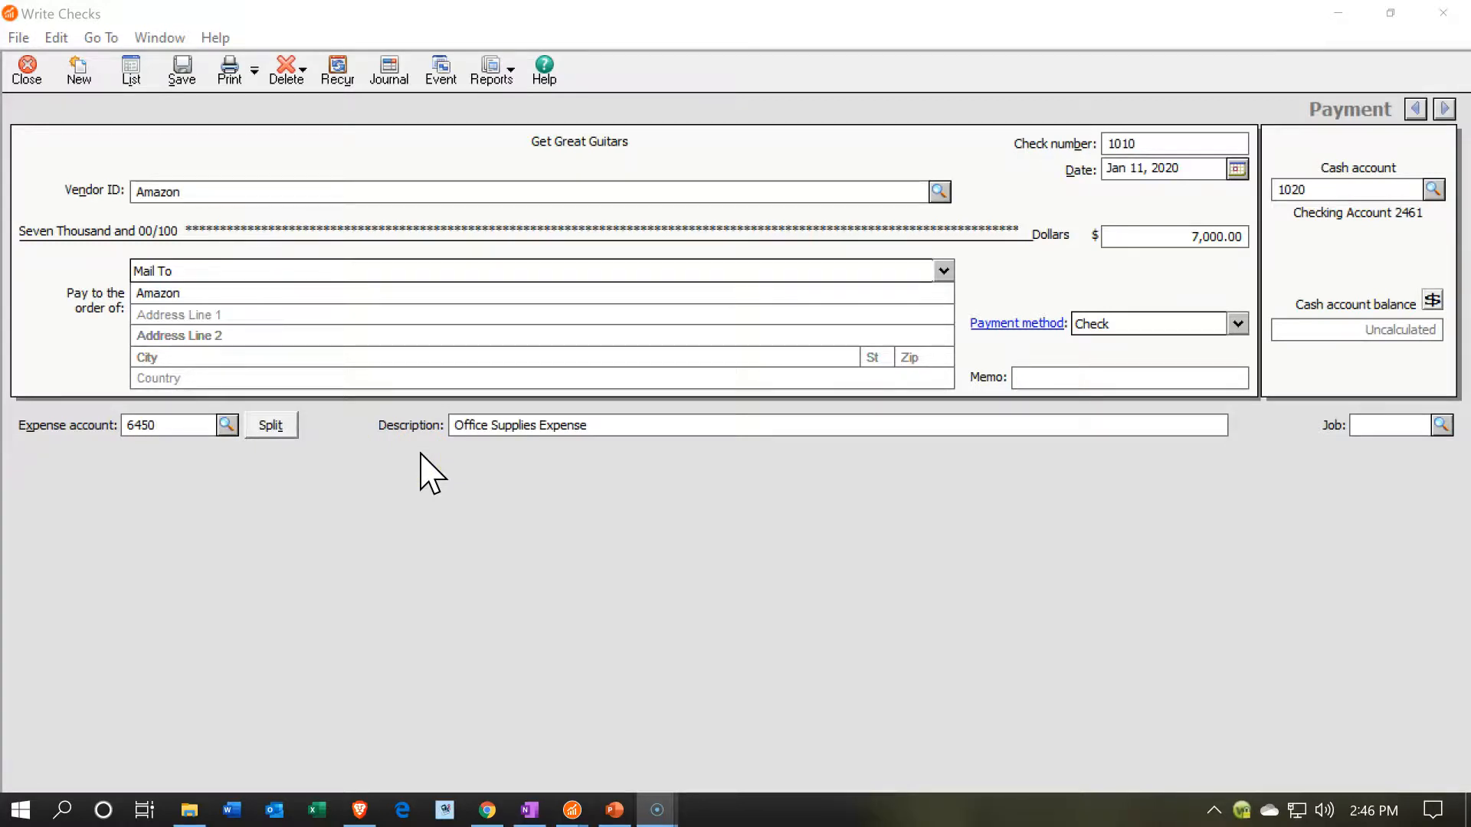
- Change the check's expense account to 1510 Furniture
{"action": "left_click", "coordinate": [227, 425]}
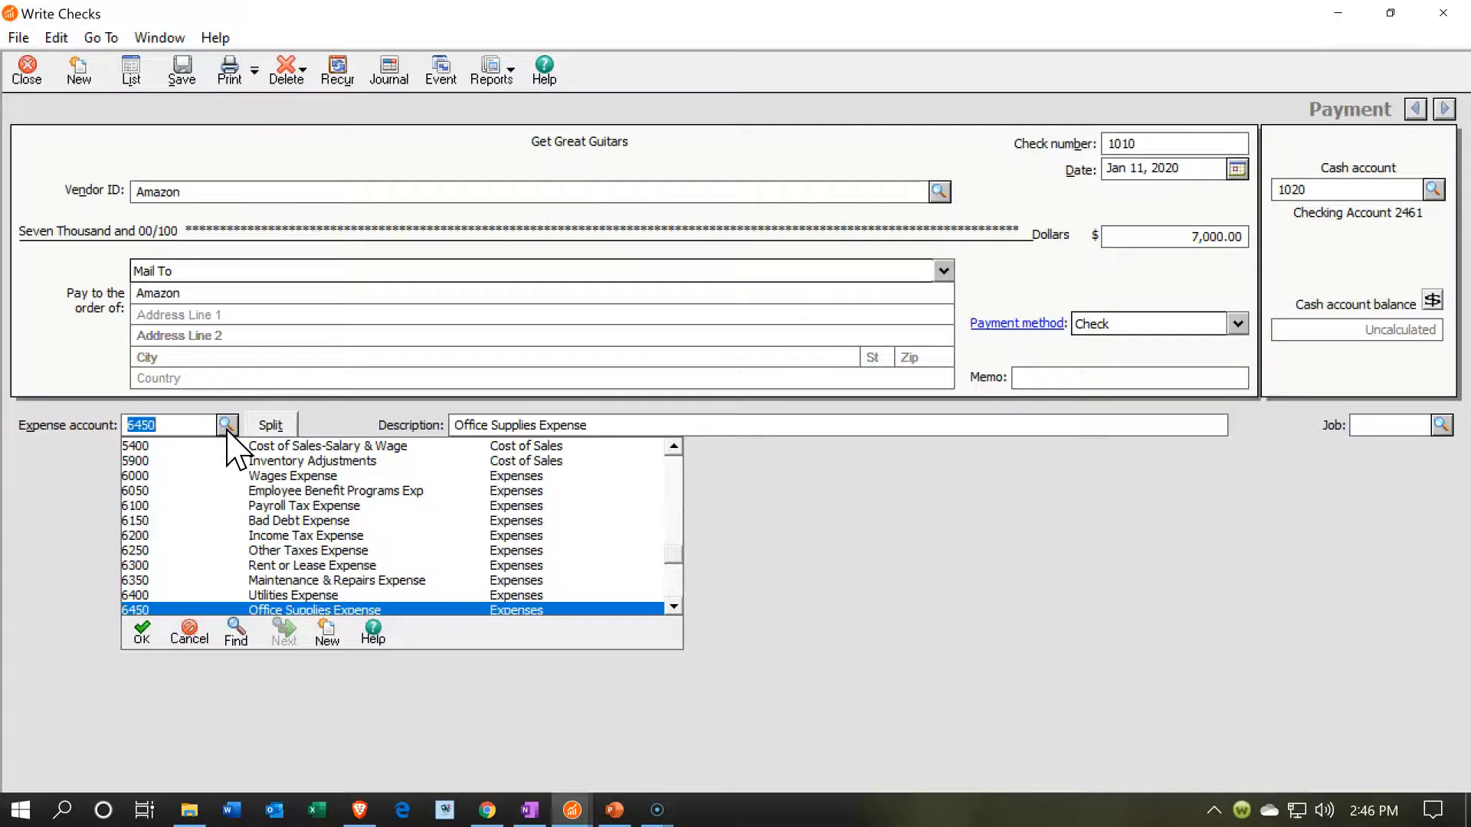
{"action": "scroll", "coordinate": [375, 529], "scroll_direction": "up", "scroll_amount": 2}
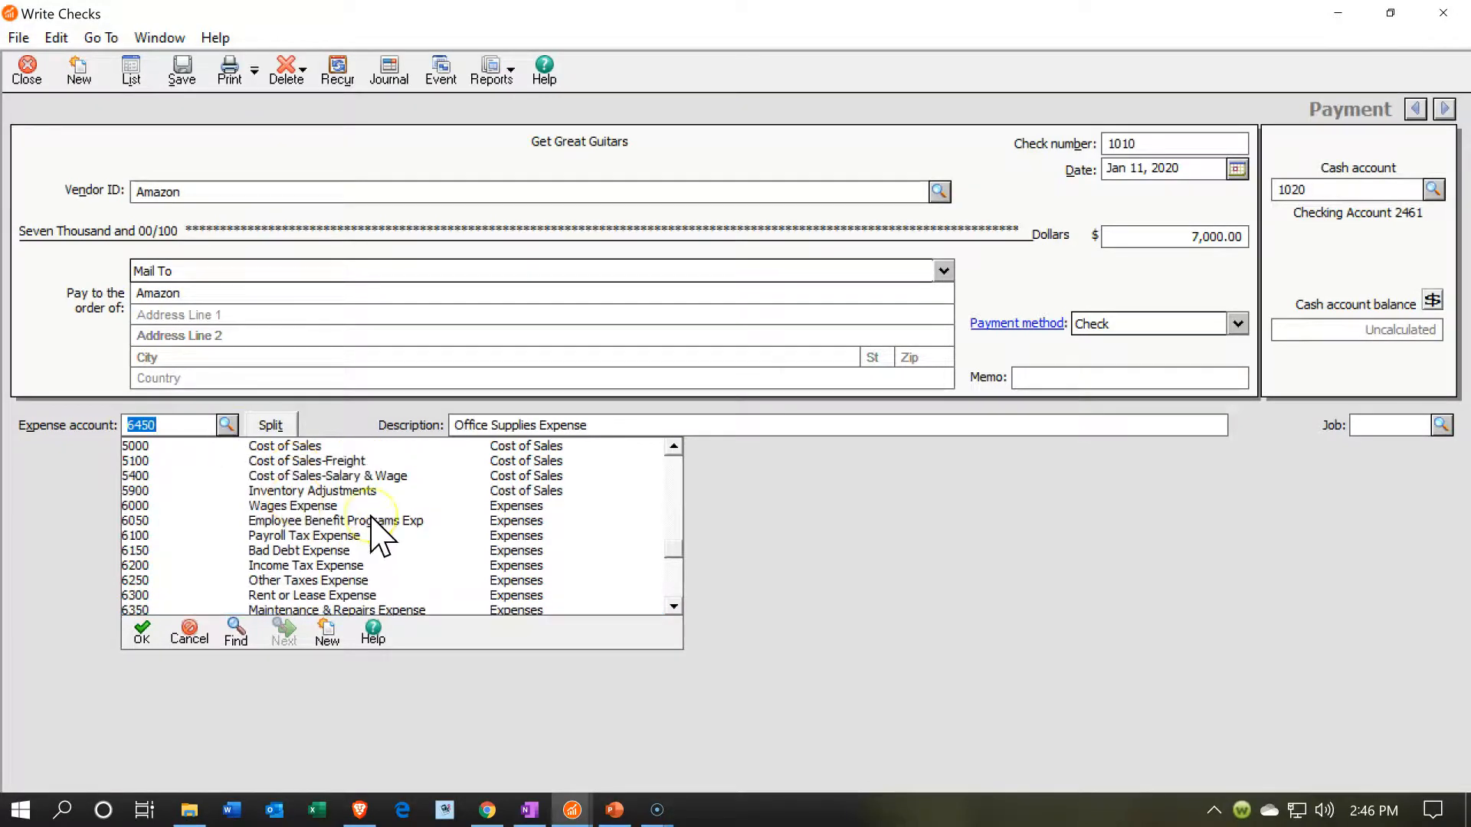
{"action": "scroll", "coordinate": [376, 537], "scroll_direction": "up", "scroll_amount": 2}
{"action": "scroll", "coordinate": [372, 529], "scroll_direction": "up", "scroll_amount": 4}
{"action": "scroll", "coordinate": [375, 563], "scroll_direction": "up", "scroll_amount": 2}
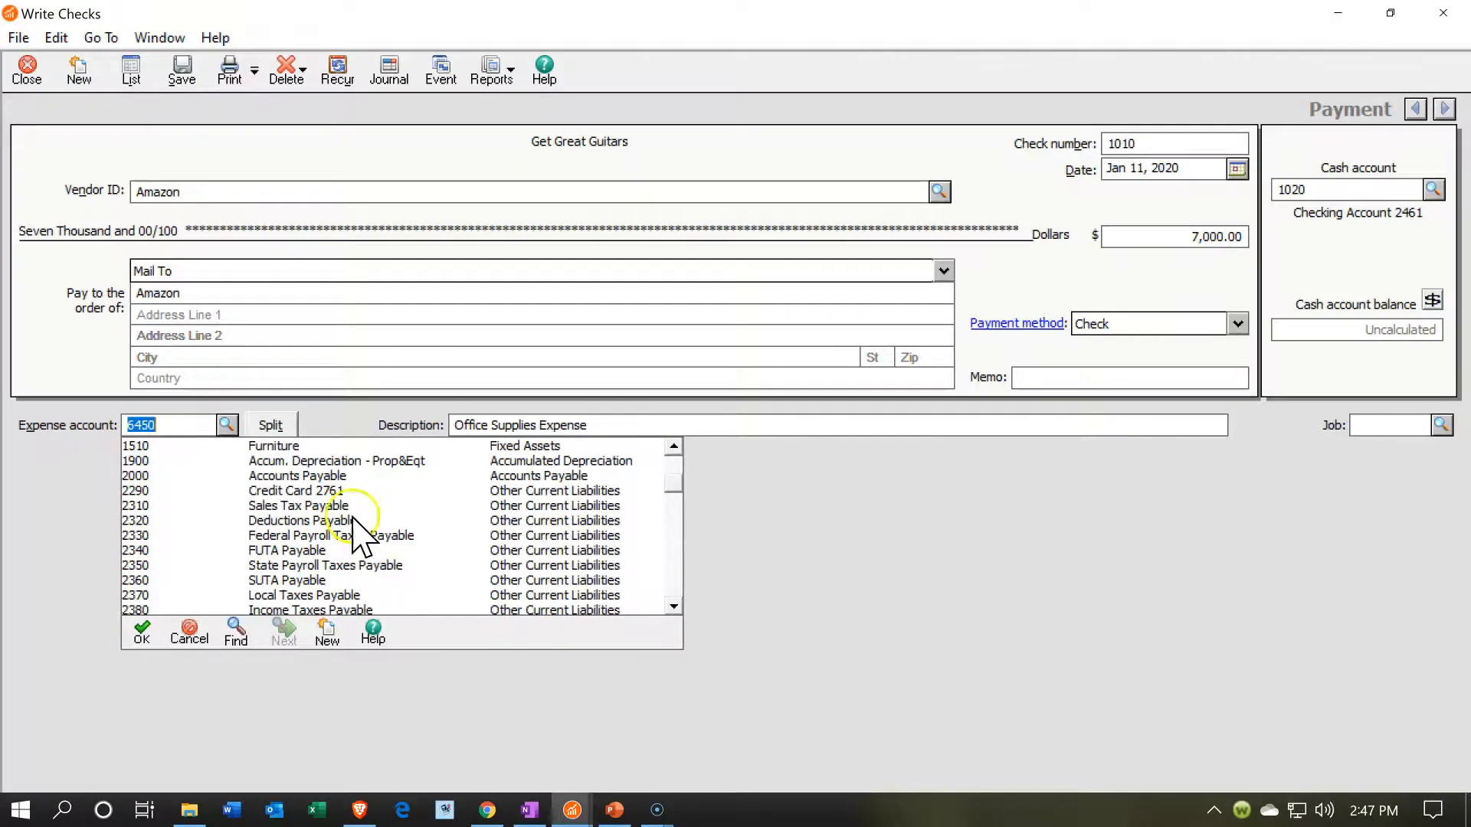
{"action": "left_click", "coordinate": [266, 447]}
{"action": "left_click", "coordinate": [265, 446]}
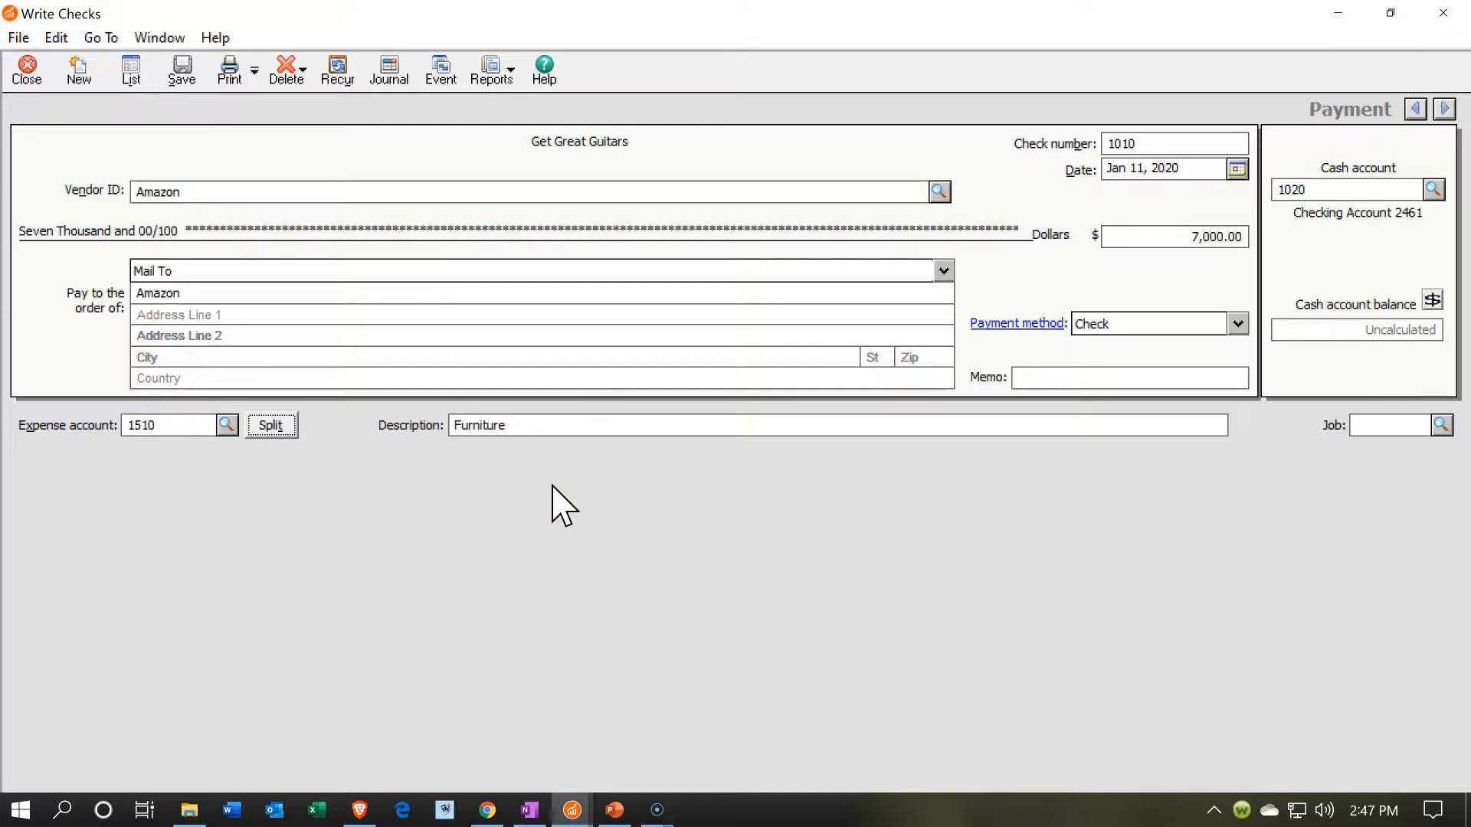
- Save the completed furniture check to Amazon
{"action": "left_click", "coordinate": [184, 74]}
{"action": "key", "text": "alt"}
{"action": "key", "text": "Return"}
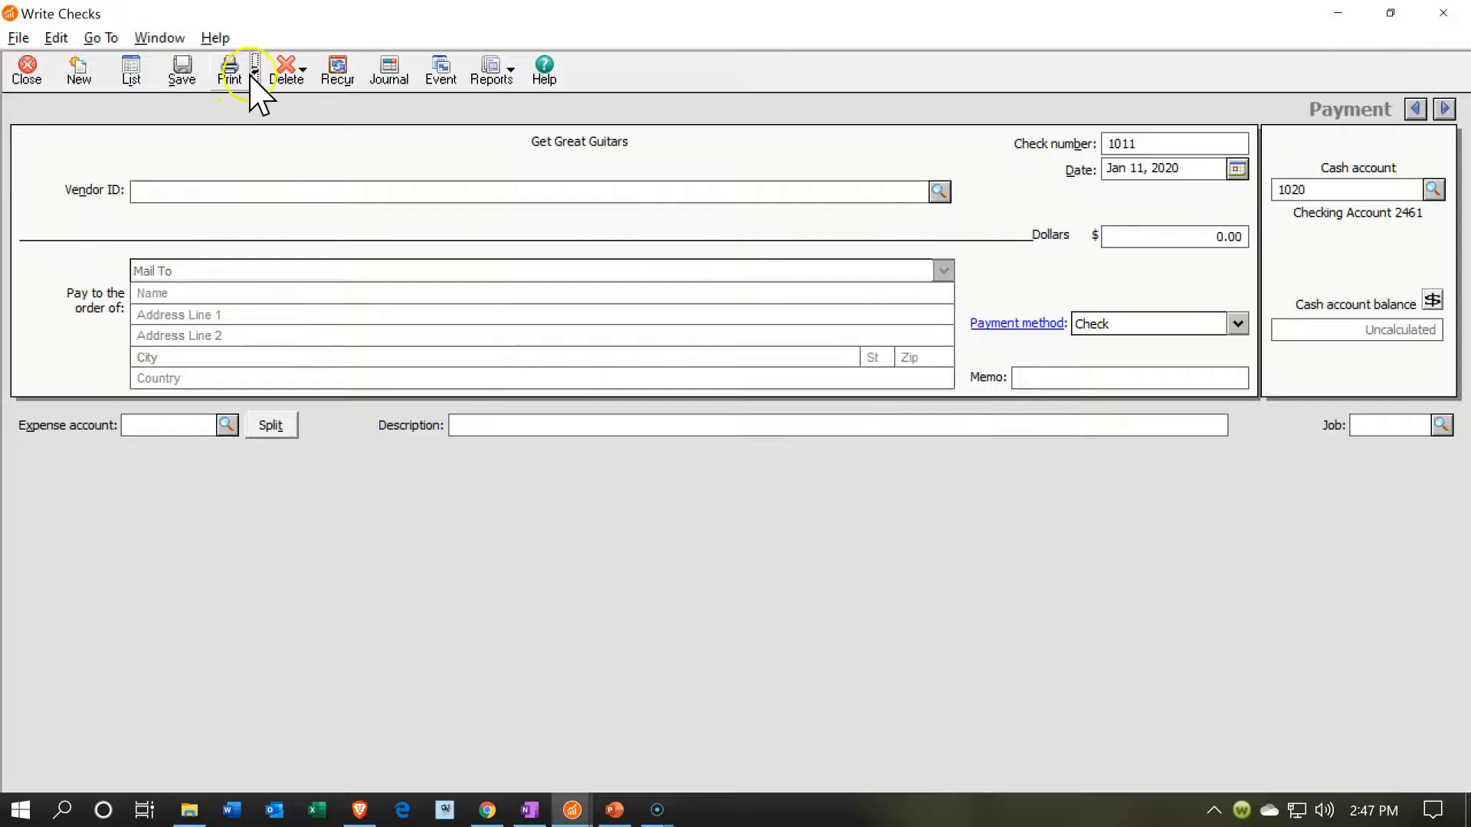
- View the check printing options, choose to select checks to print, and close the Write Checks window
{"action": "left_click", "coordinate": [256, 71]}
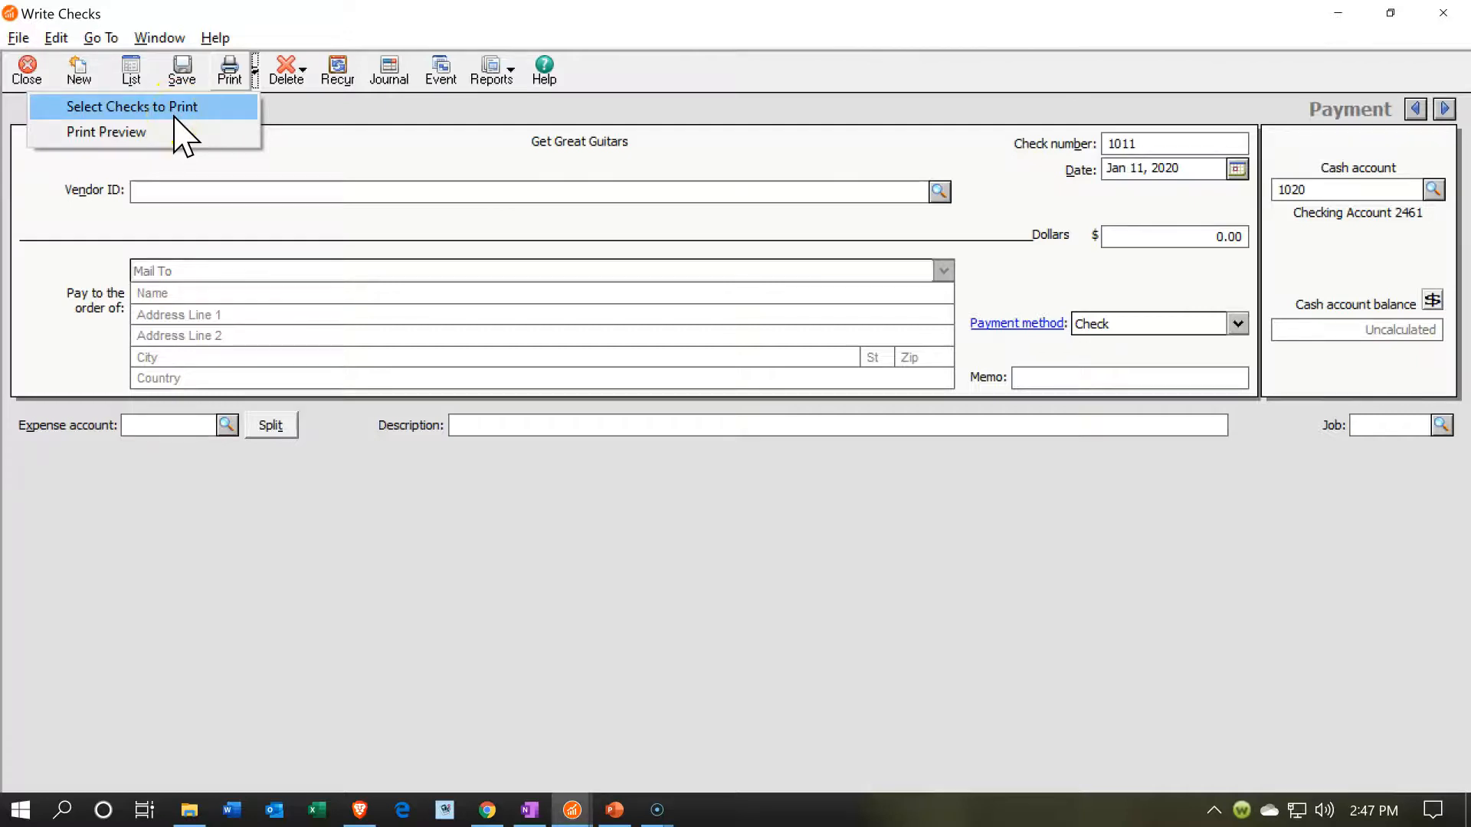
{"action": "left_click", "coordinate": [174, 111]}
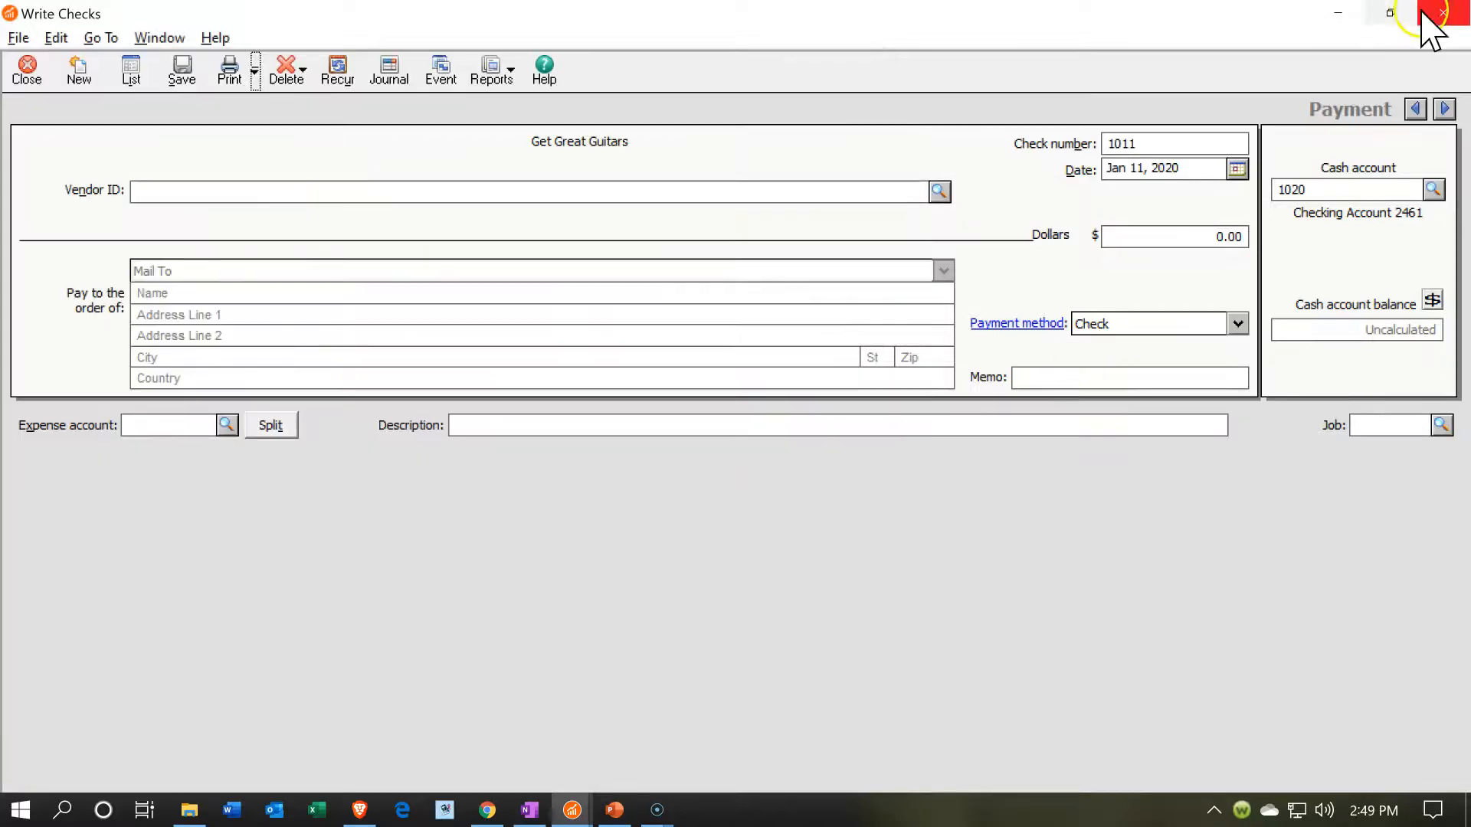
{"action": "left_click", "coordinate": [1444, 13]}
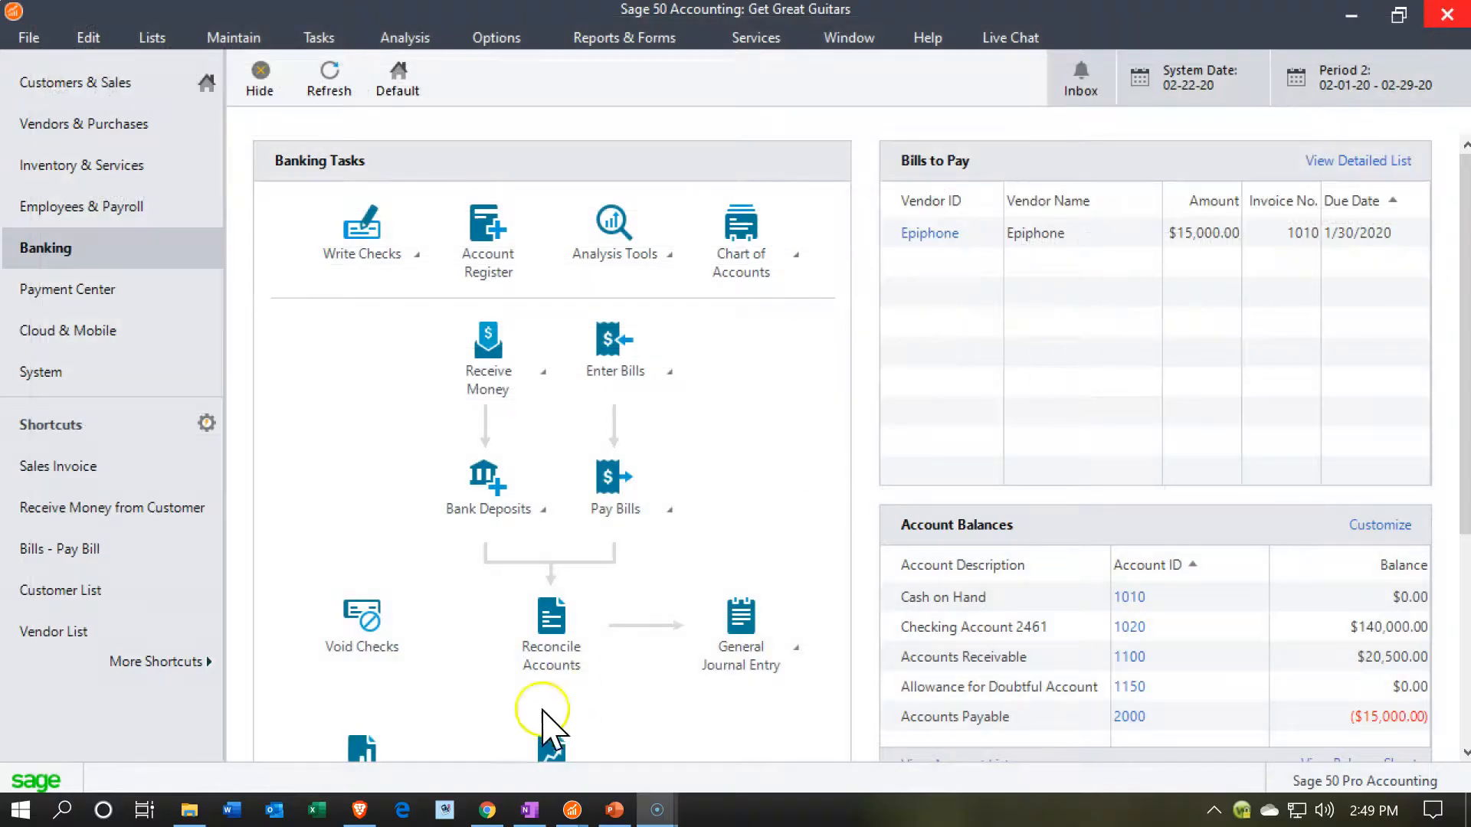
- Bring up the open January 31, 2020 Balance Sheet and refresh its figures
{"action": "mouse_move", "coordinate": [576, 811]}
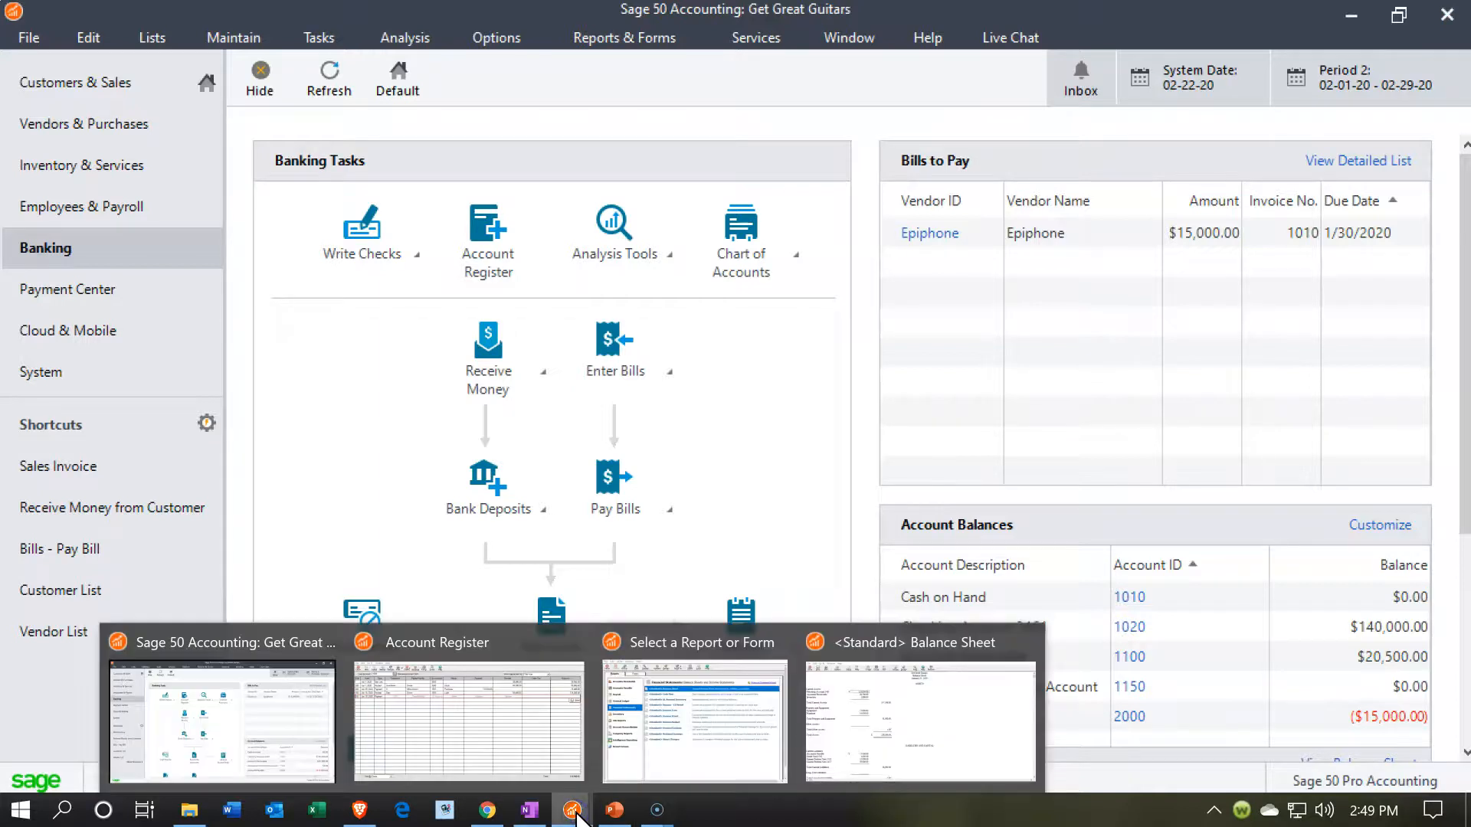
{"action": "left_click", "coordinate": [881, 759]}
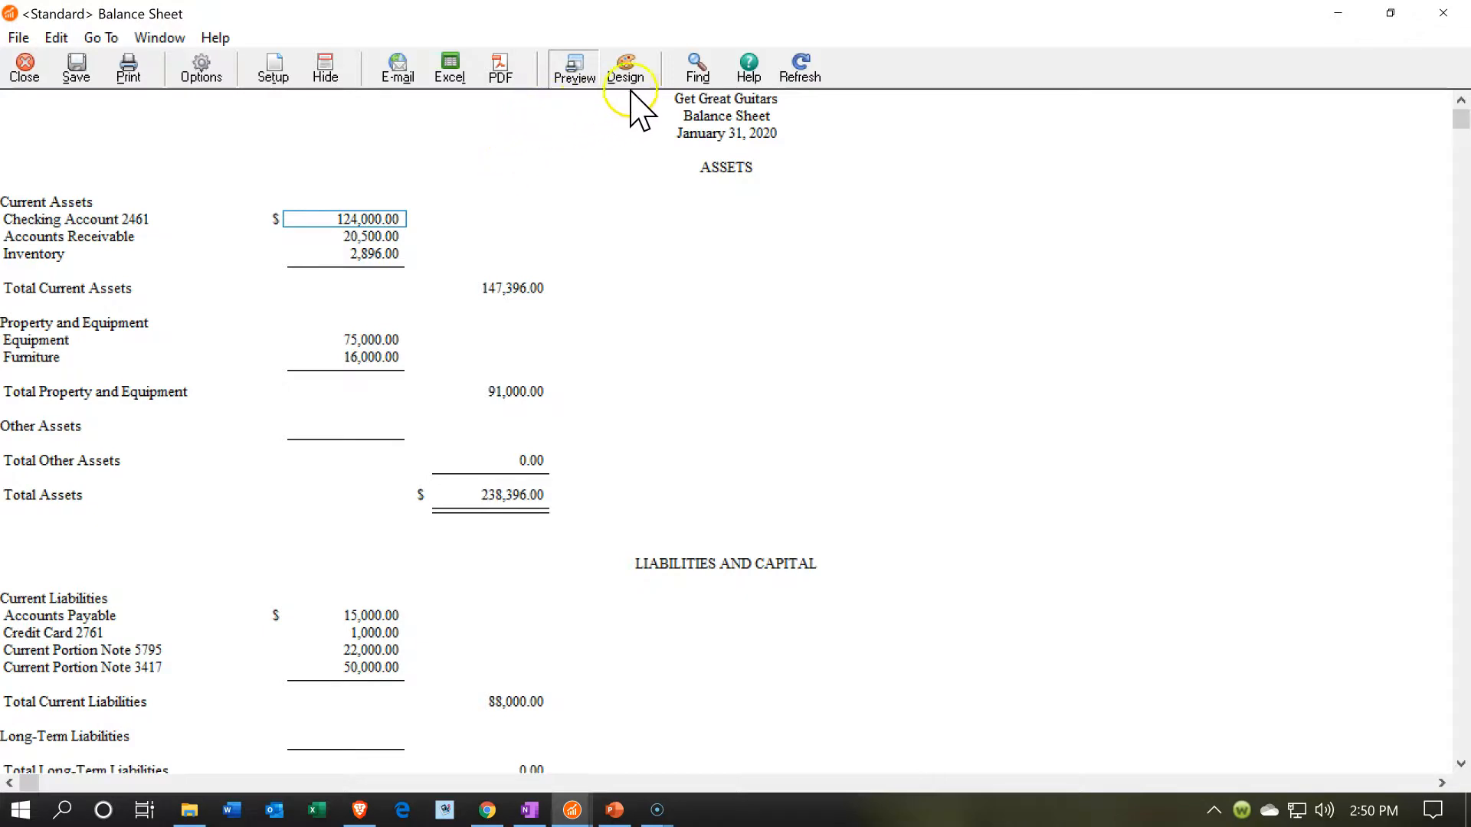
{"action": "left_click", "coordinate": [813, 73]}
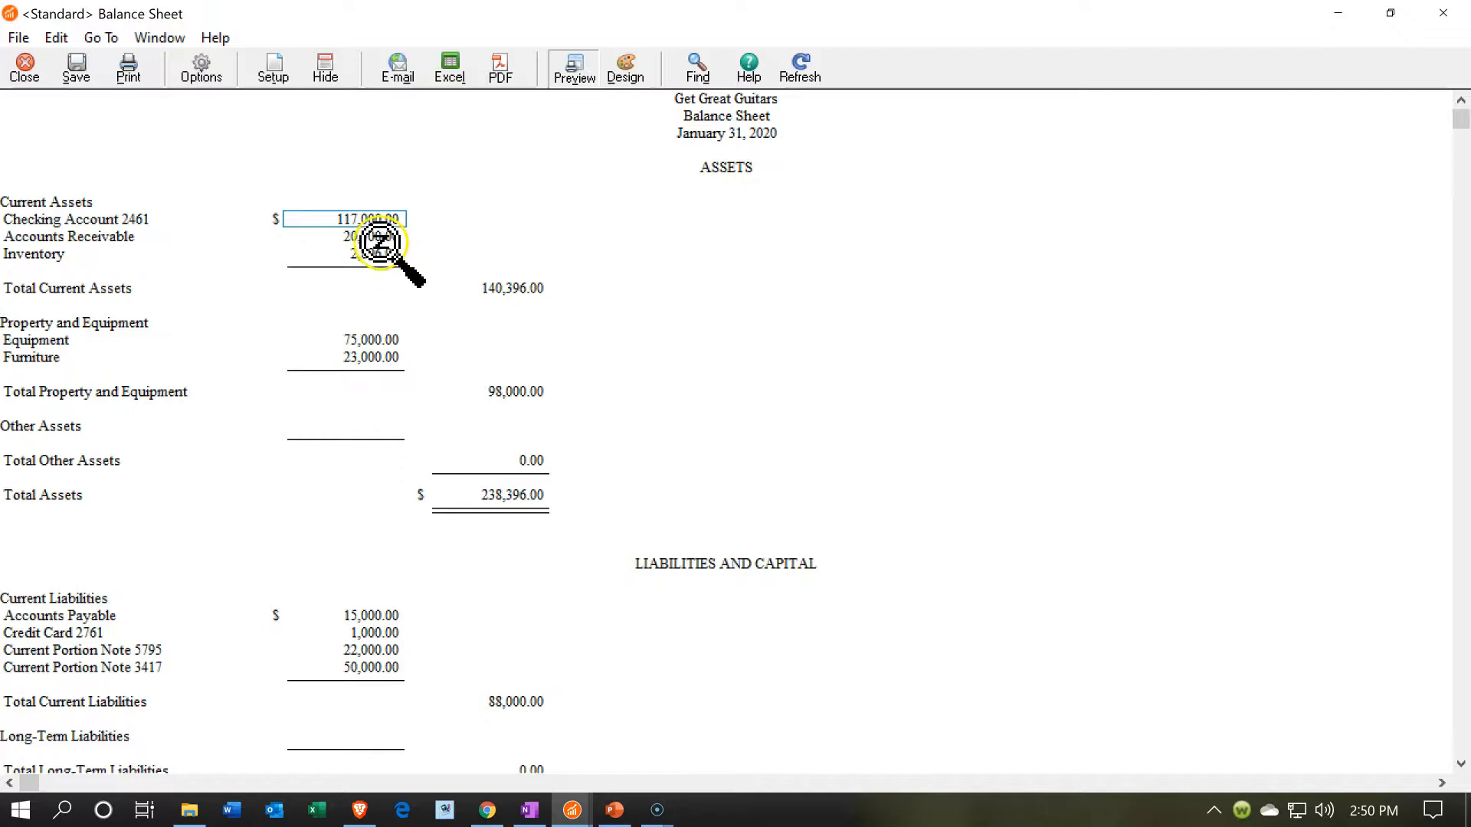
- Drill down from the Balance Sheet's checking account balance to the Amazon check, then close the check and the ledger detail
{"action": "double_click", "coordinate": [365, 214]}
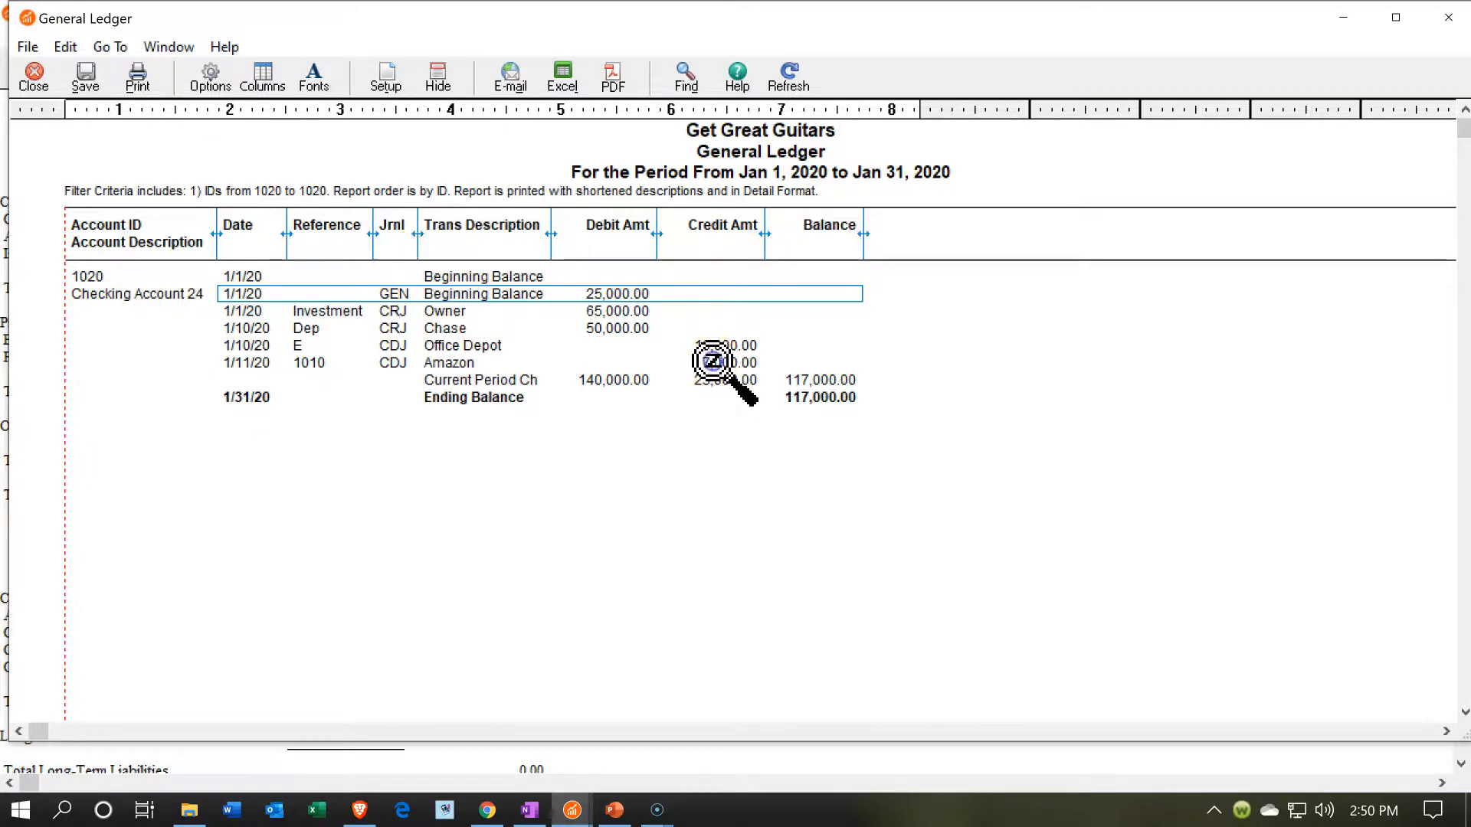
{"action": "double_click", "coordinate": [711, 362]}
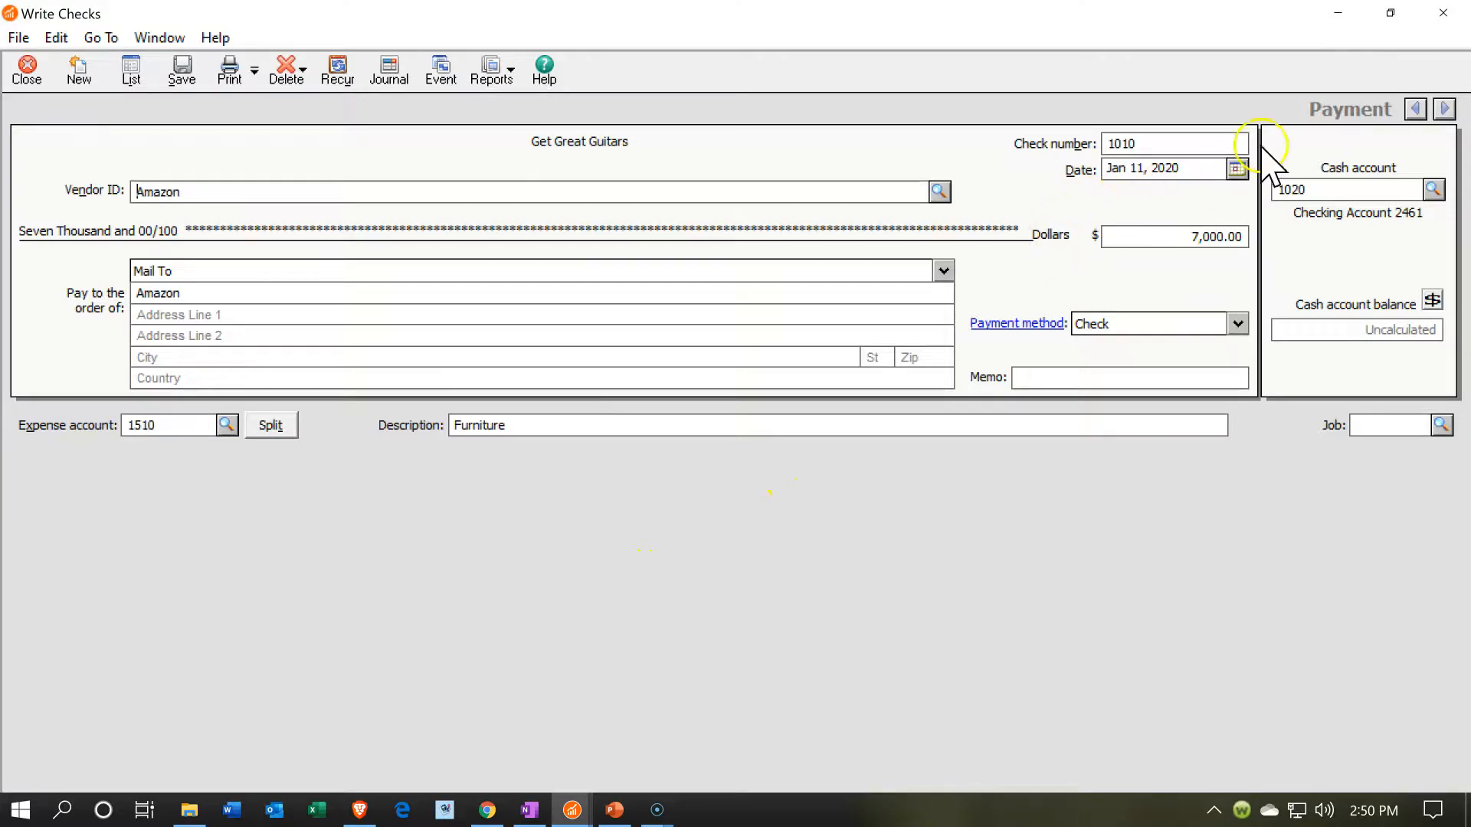
{"action": "left_click", "coordinate": [1450, 17]}
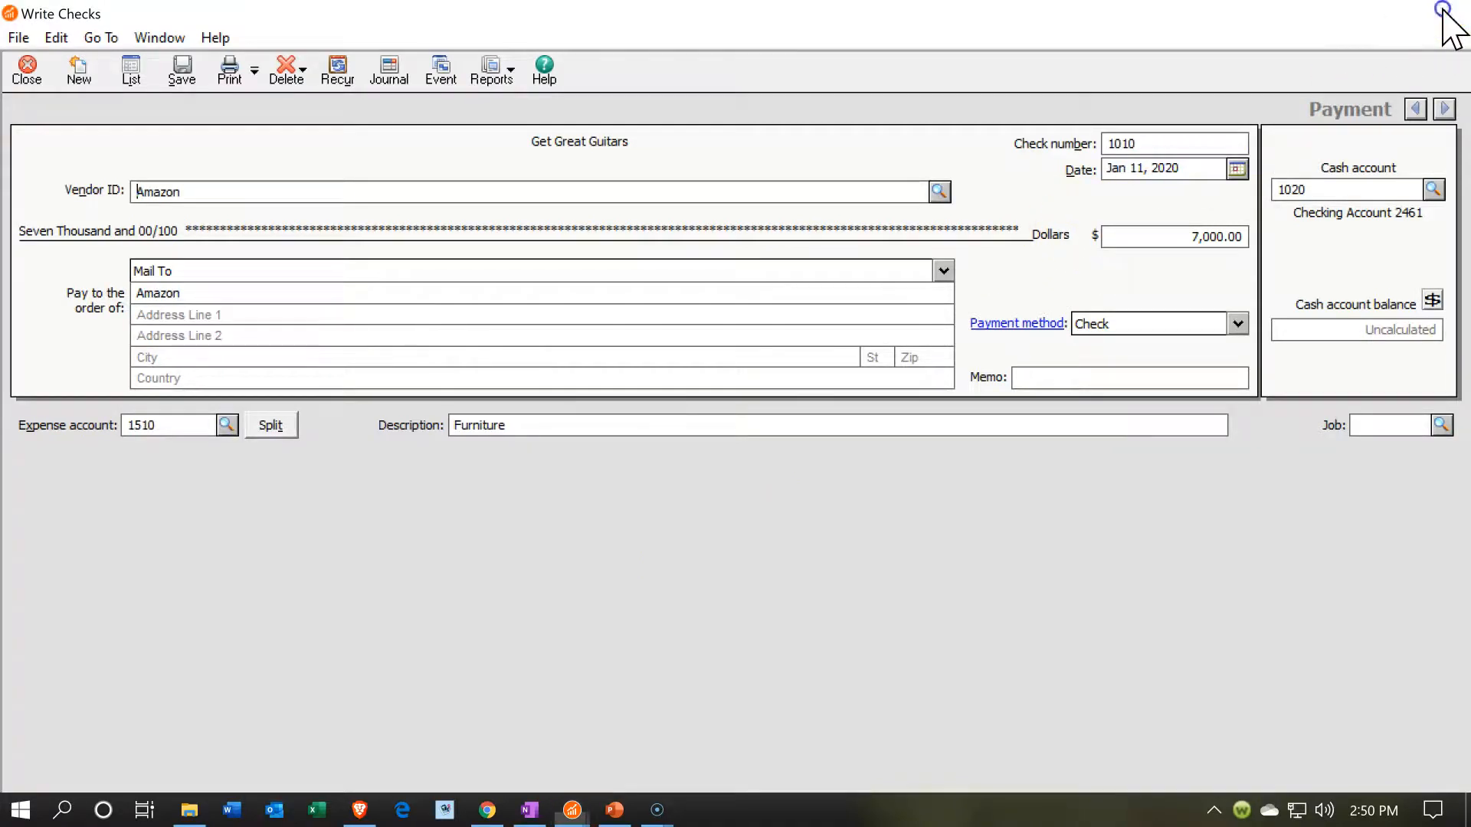
{"action": "left_click", "coordinate": [1448, 17]}
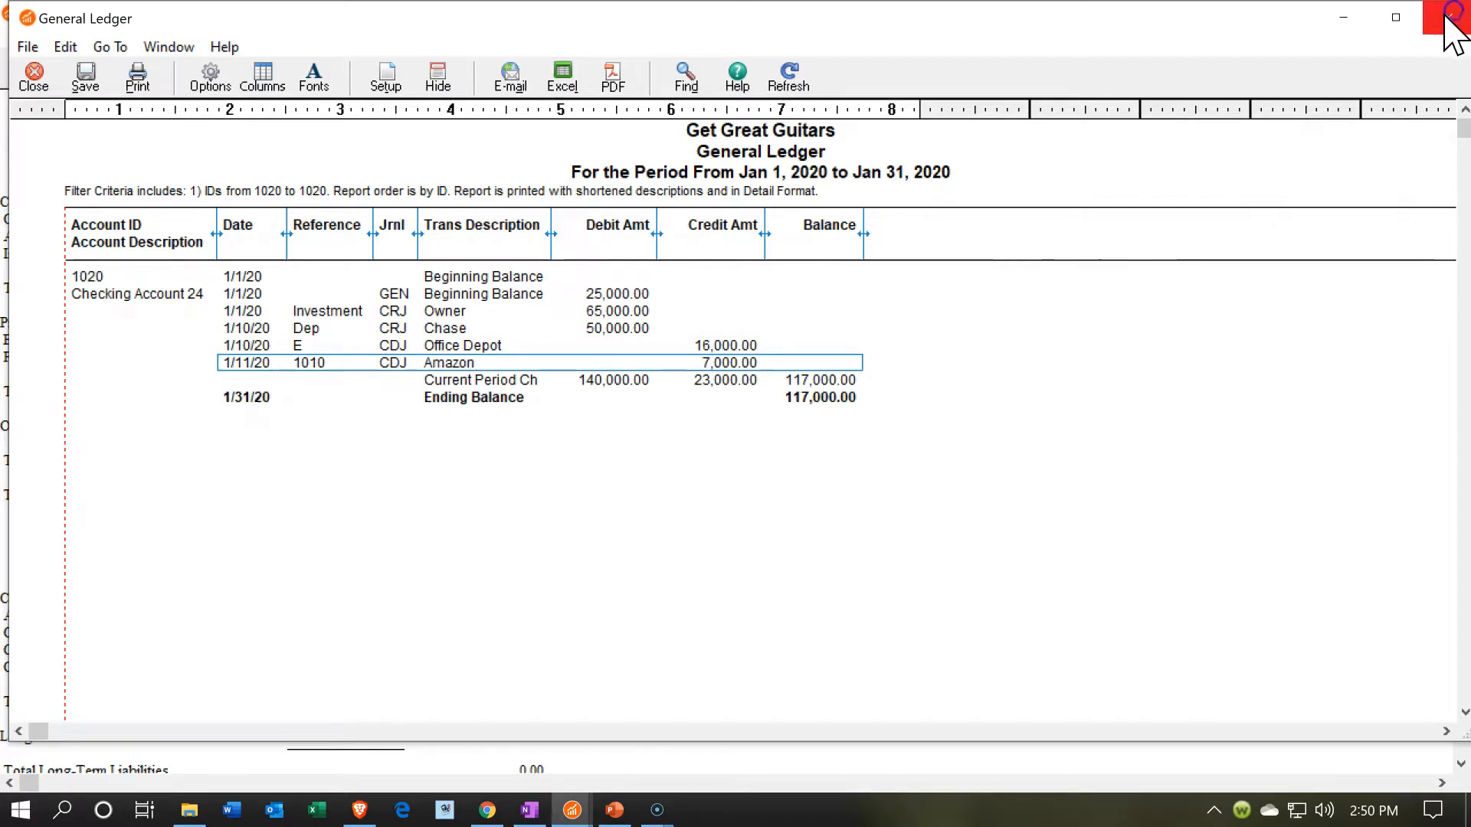
- Trace the checking account balance to the Office Depot payment in the account register, then return to the Balance Sheet
{"action": "double_click", "coordinate": [354, 220]}
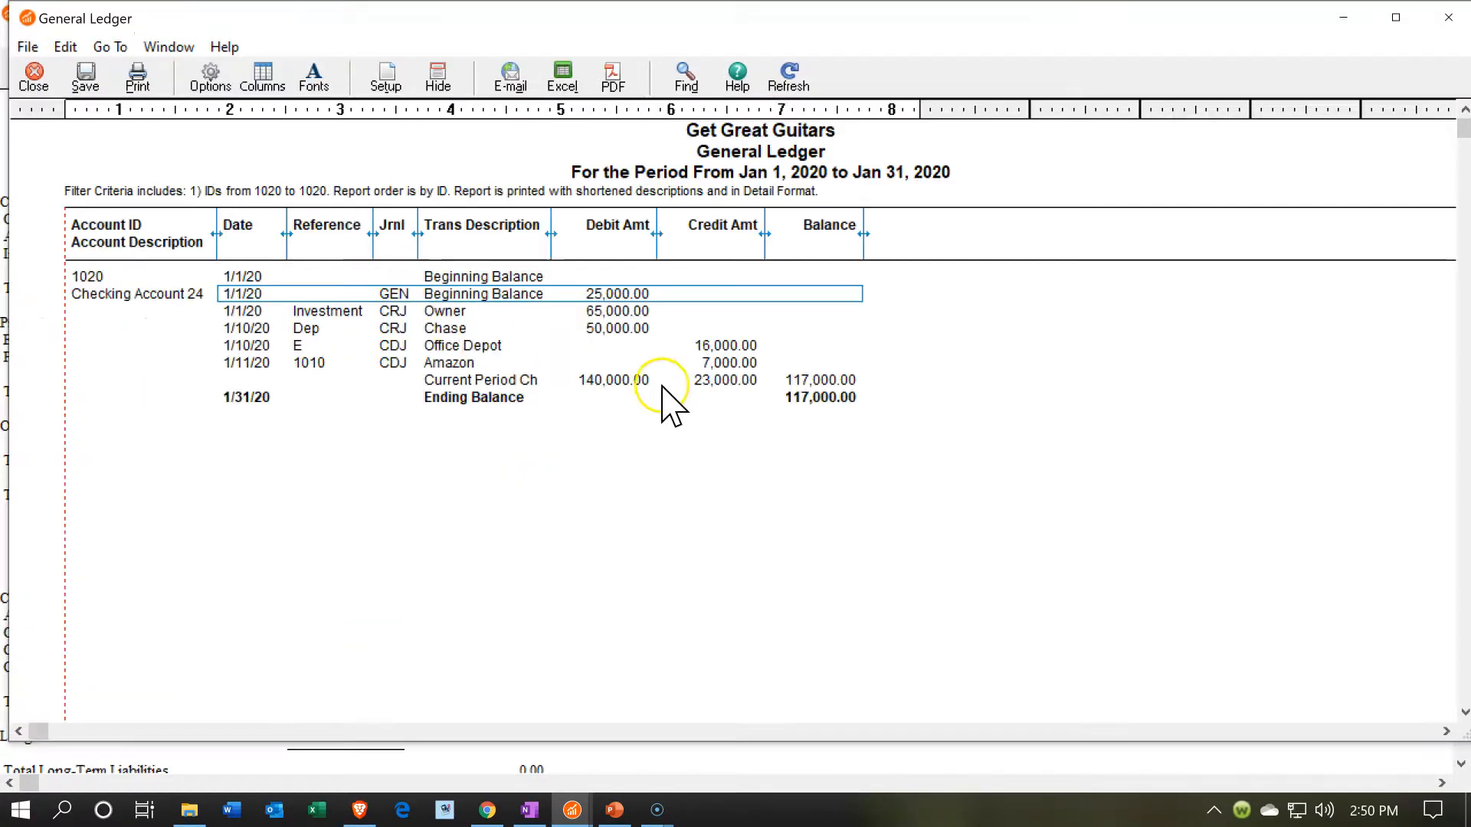
{"action": "double_click", "coordinate": [709, 343]}
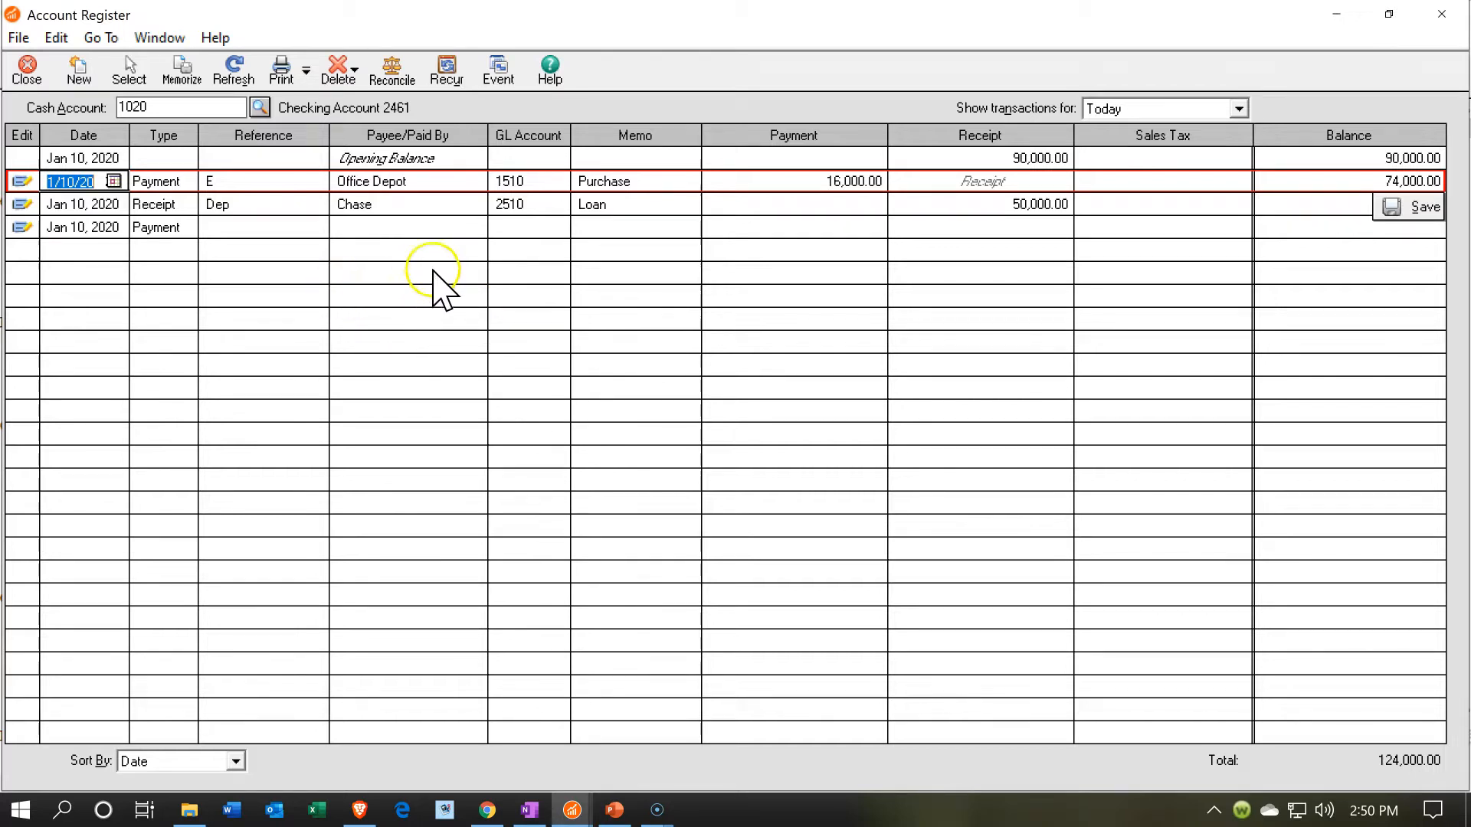
{"action": "left_click", "coordinate": [1431, 21]}
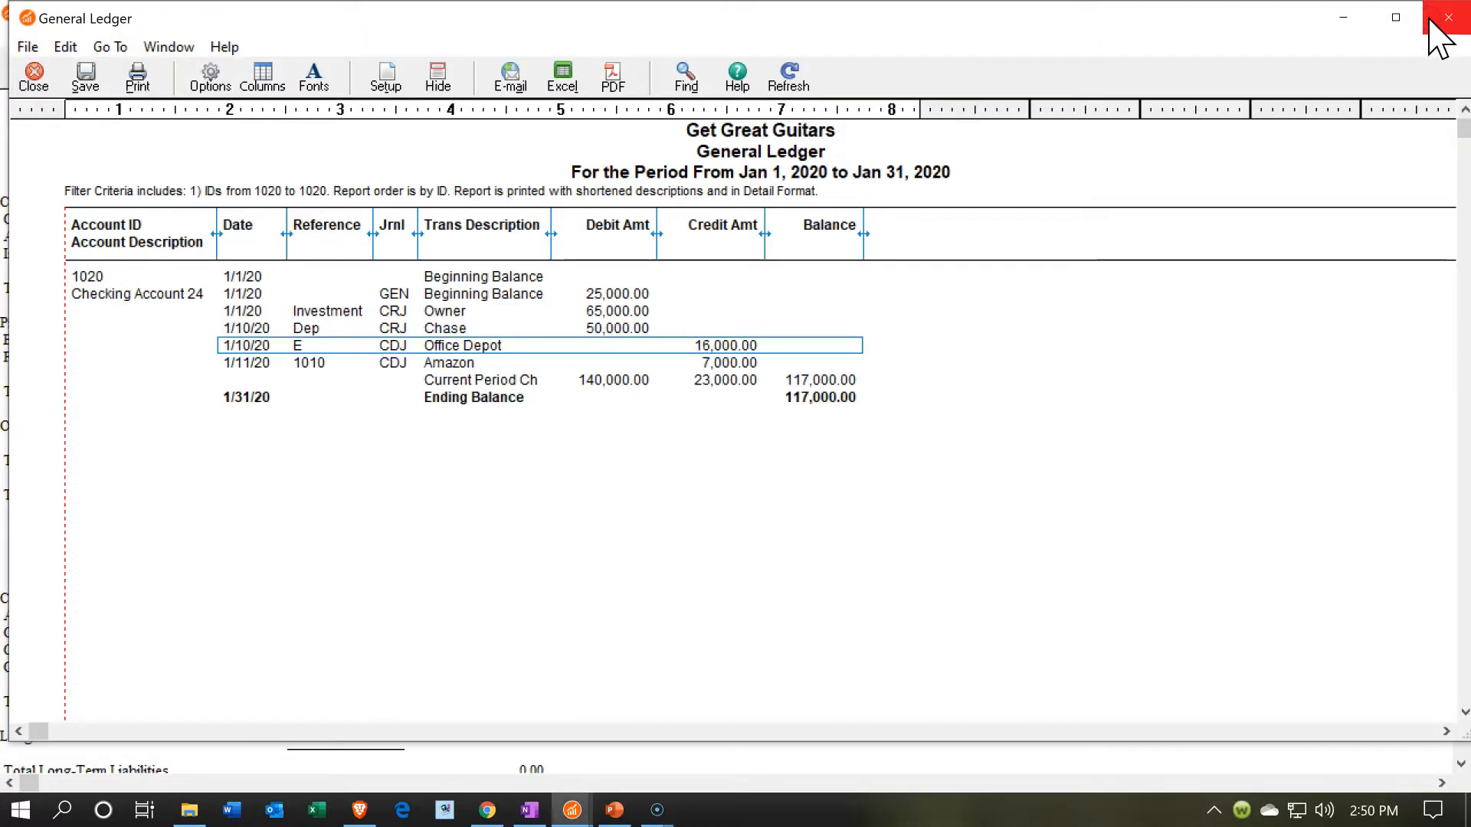
{"action": "left_click", "coordinate": [1432, 23]}
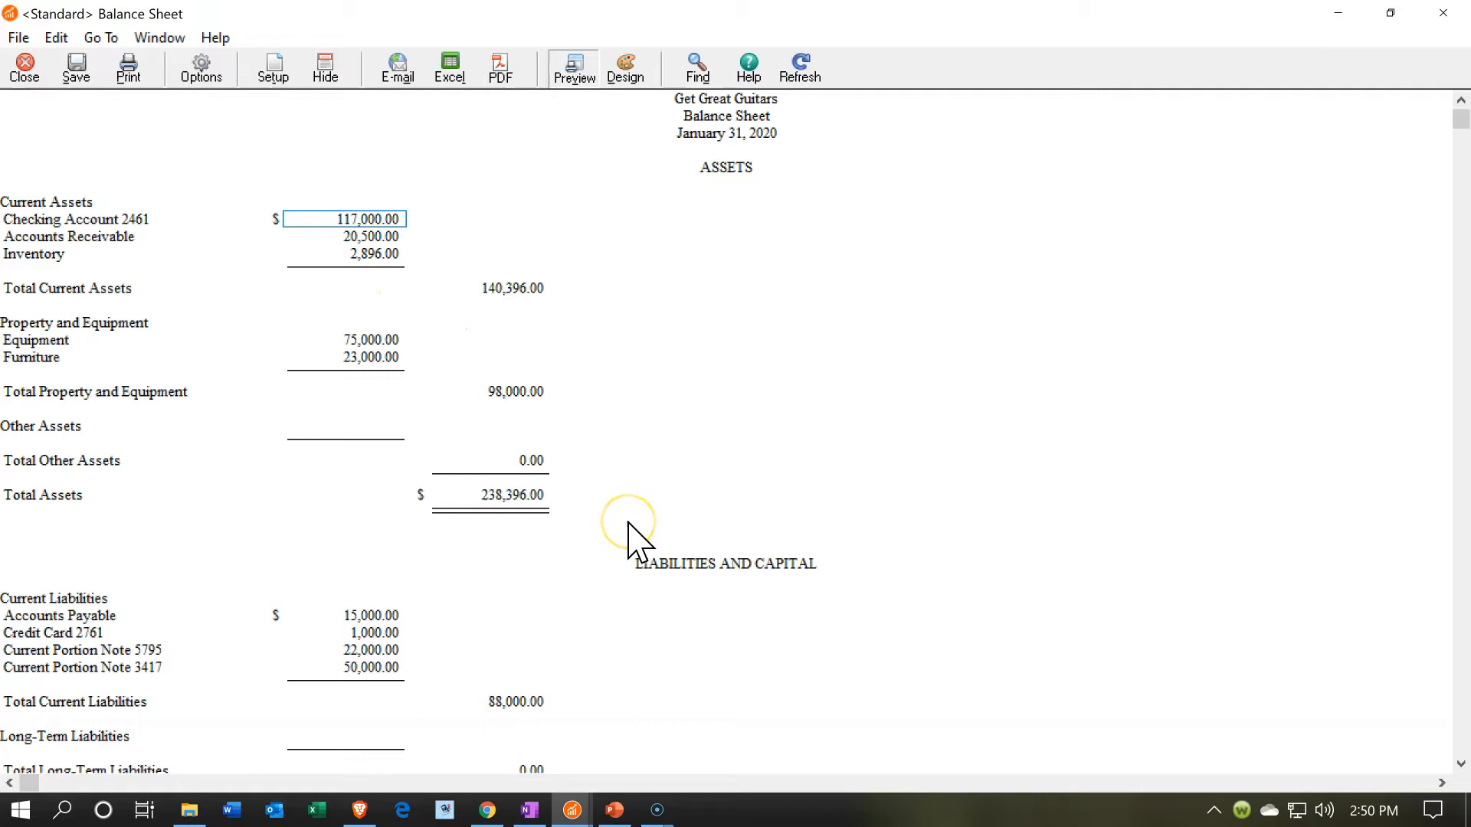
- Examine the general ledger detail behind the Balance Sheet's Furniture amount and close it
{"action": "scroll", "coordinate": [633, 536], "scroll_direction": "down", "scroll_amount": 2}
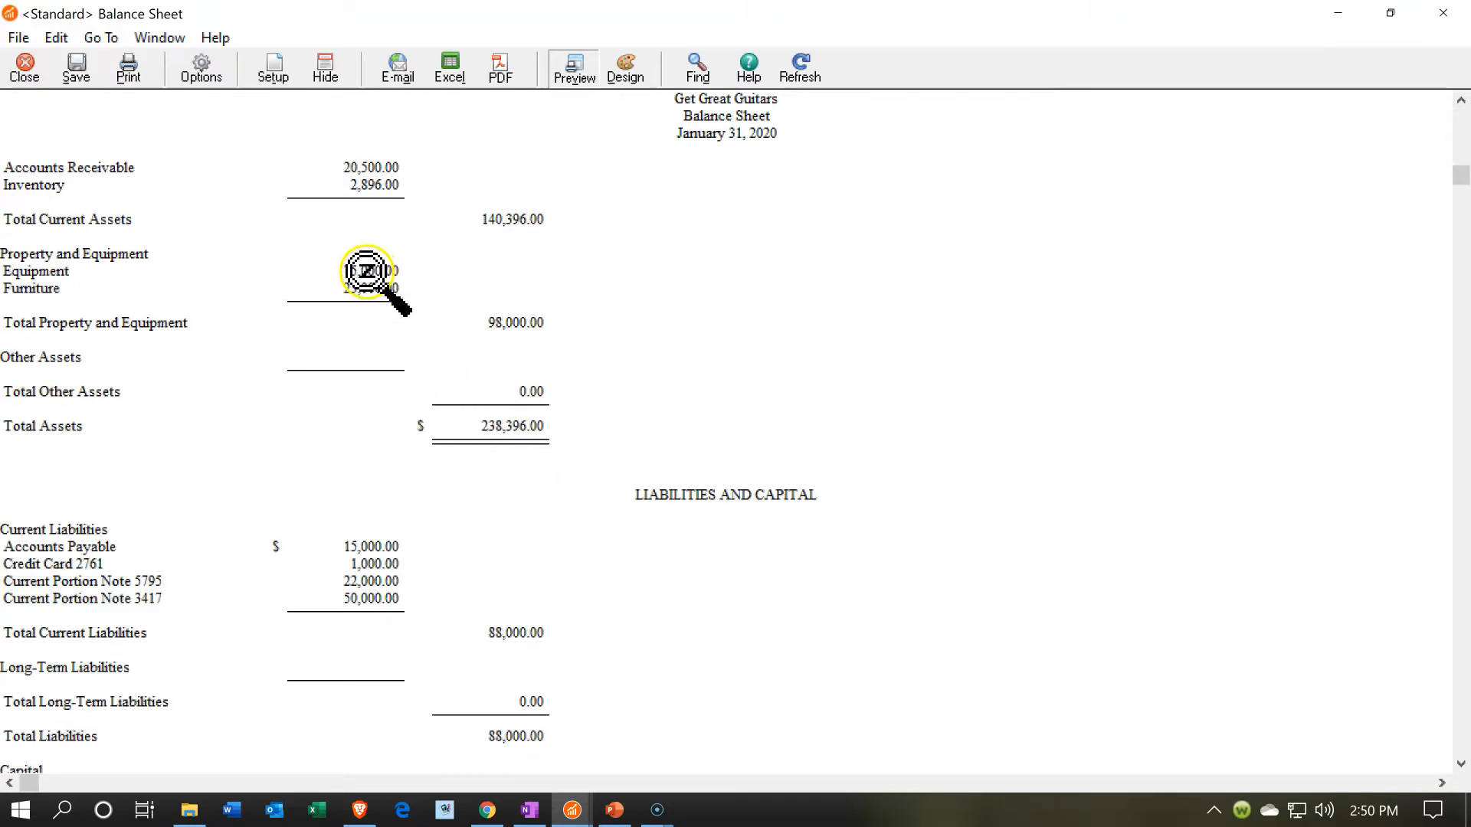
{"action": "double_click", "coordinate": [360, 290]}
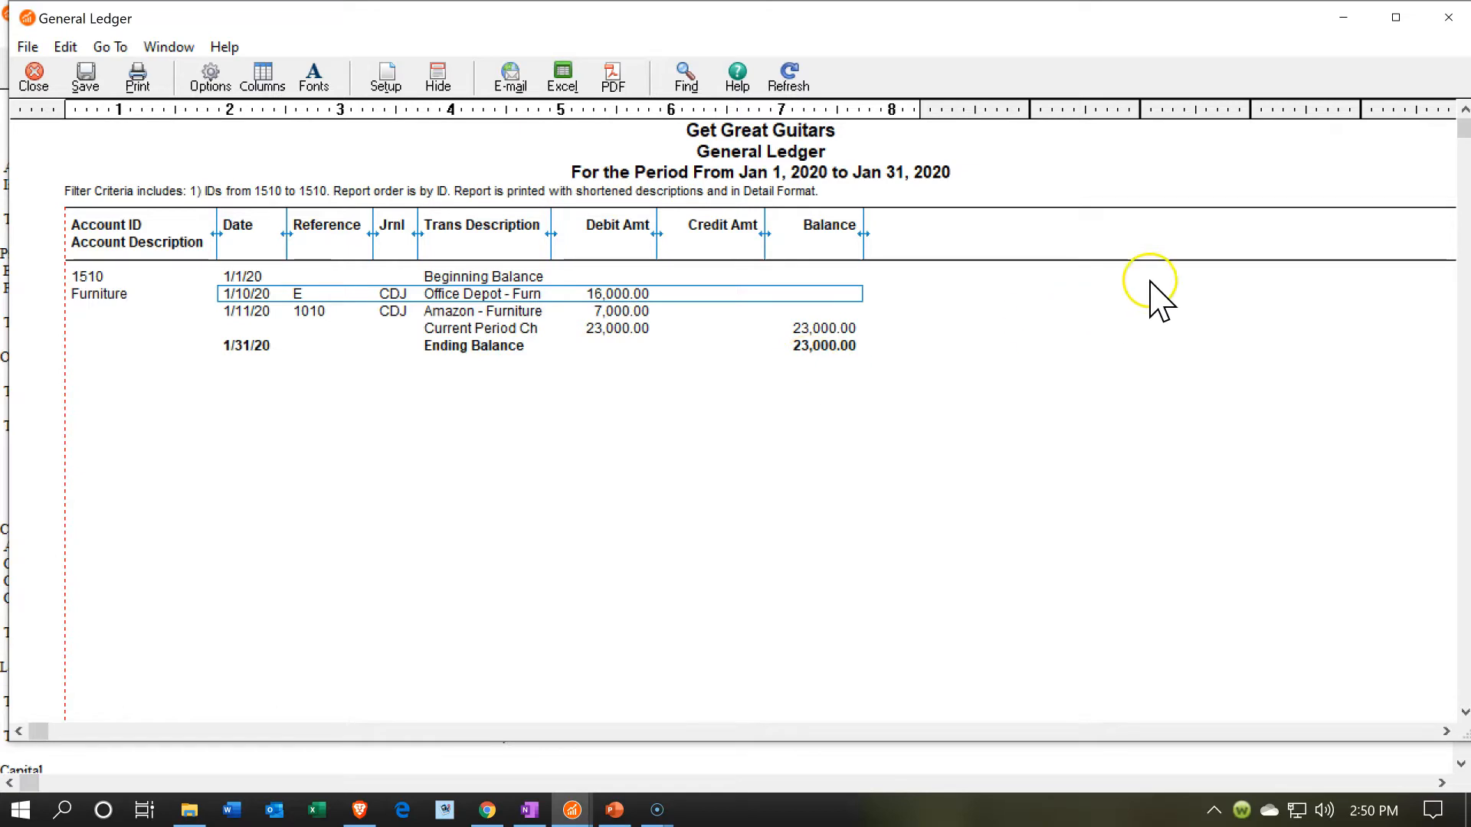
{"action": "left_click", "coordinate": [1448, 17]}
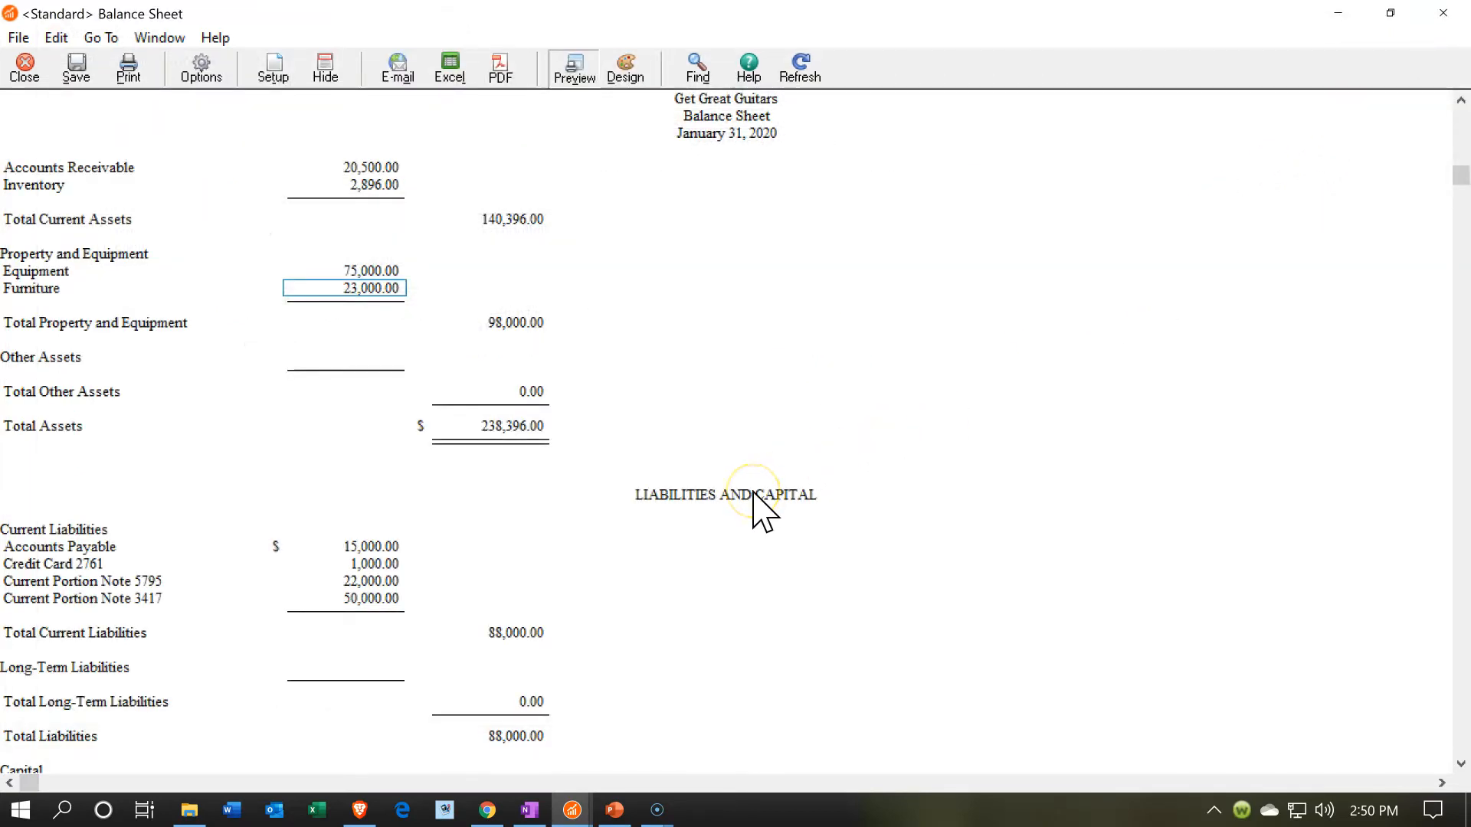